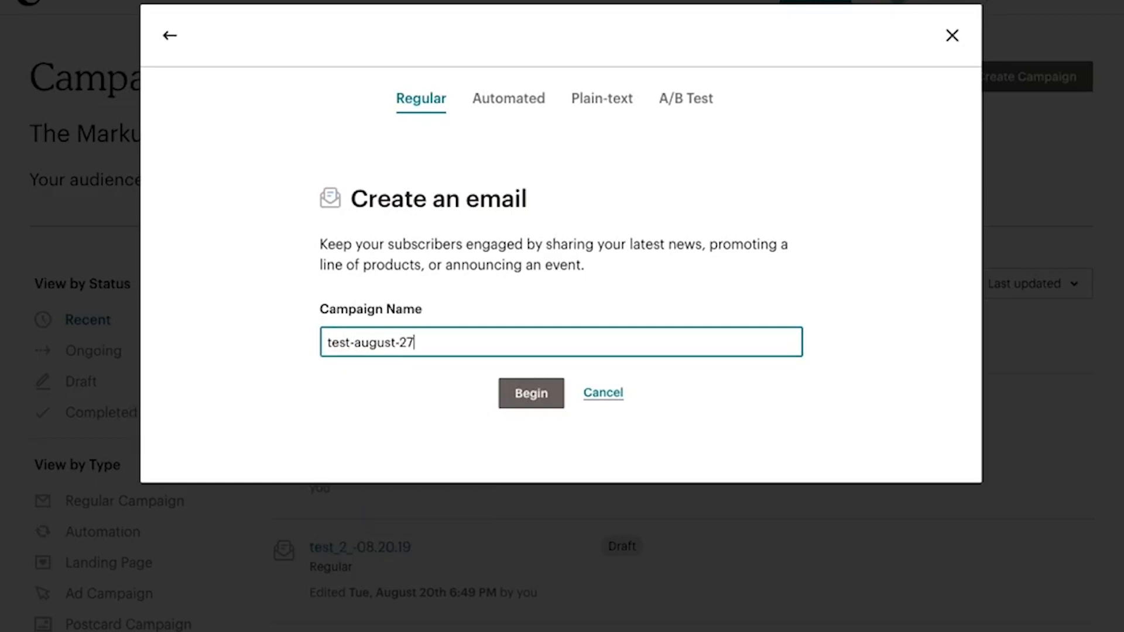
# Begin building the test-august-27 campaign
pyautogui.click(537, 394)
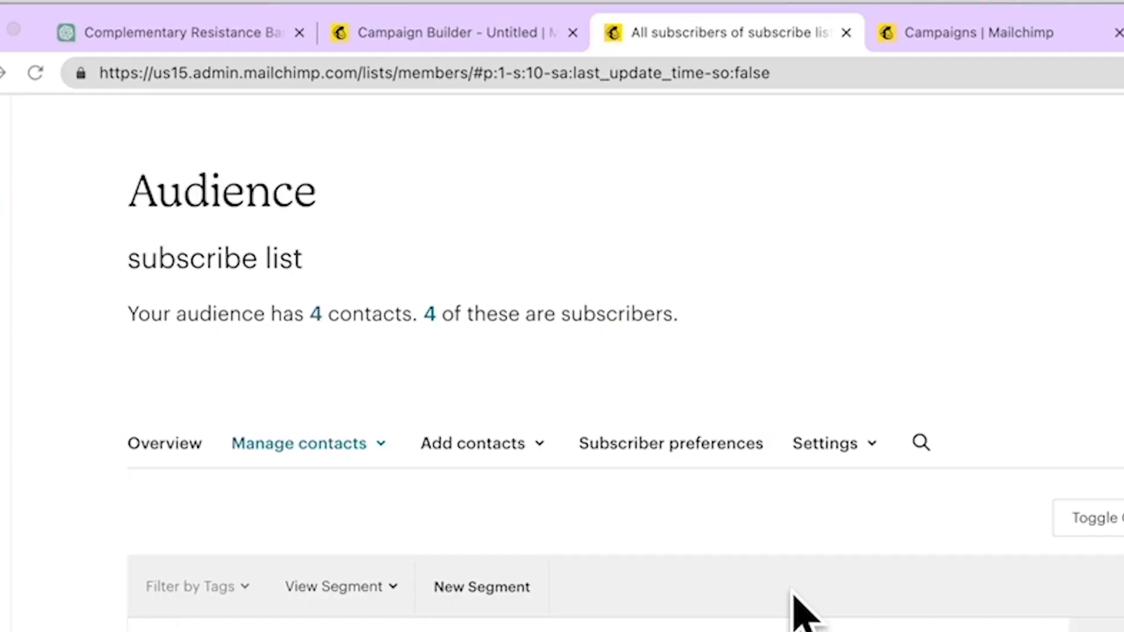
# Scroll through the default email template with its logo, heading, photo and button blocks
pyautogui.scroll(-1, 799, 612)
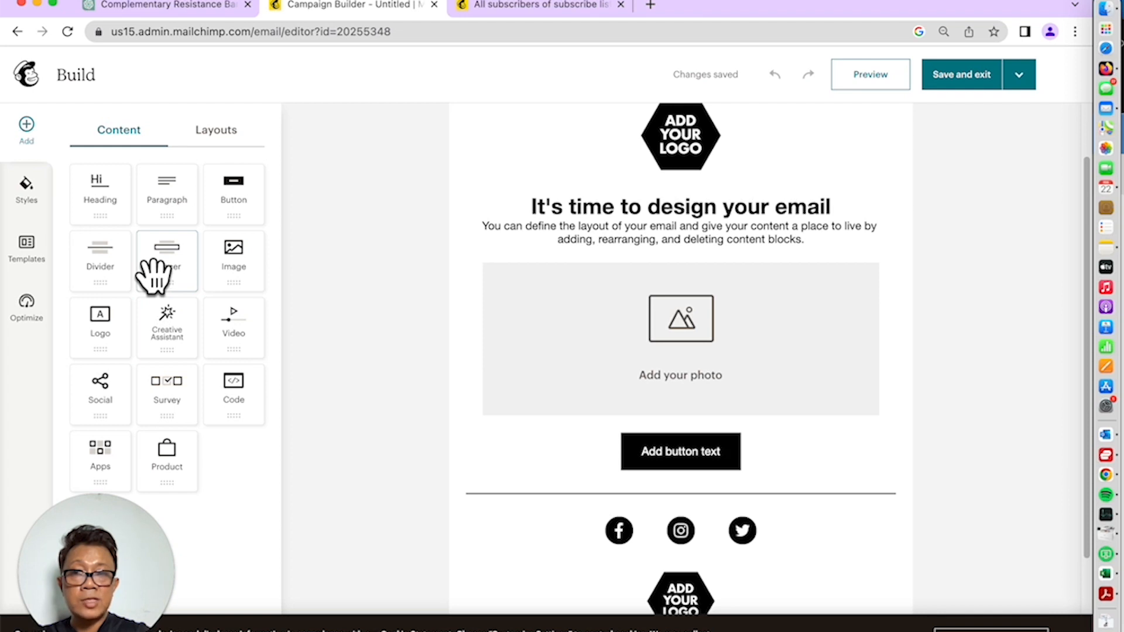
# Browse the blank and prebuilt layouts, then return to the campaign's email editor
pyautogui.scroll(-1, 154, 276)
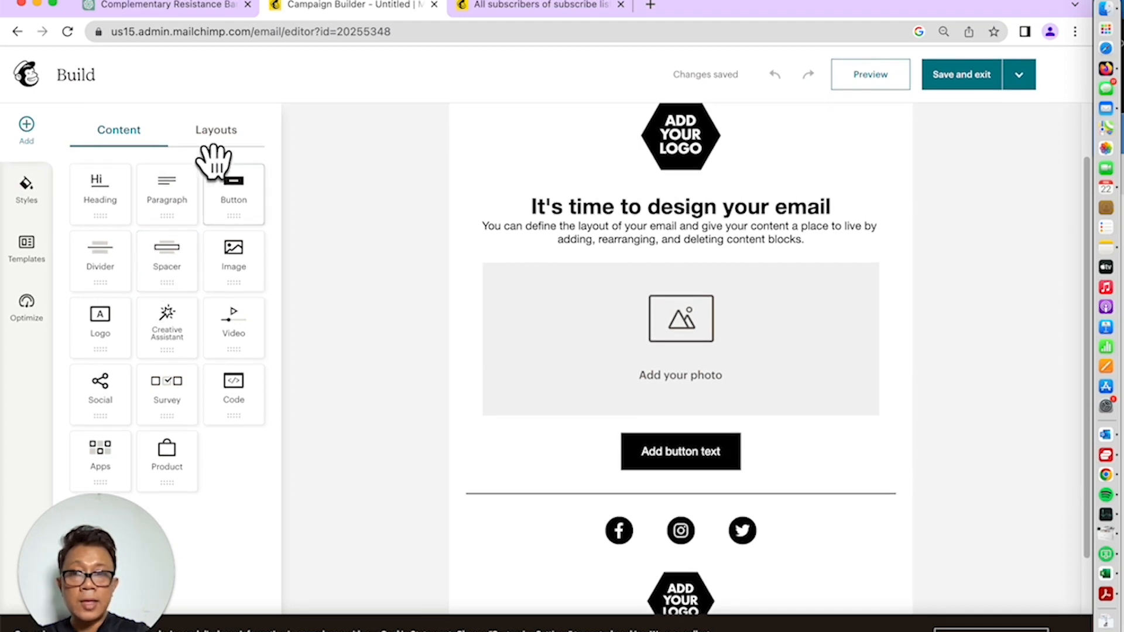
pyautogui.click(213, 130)
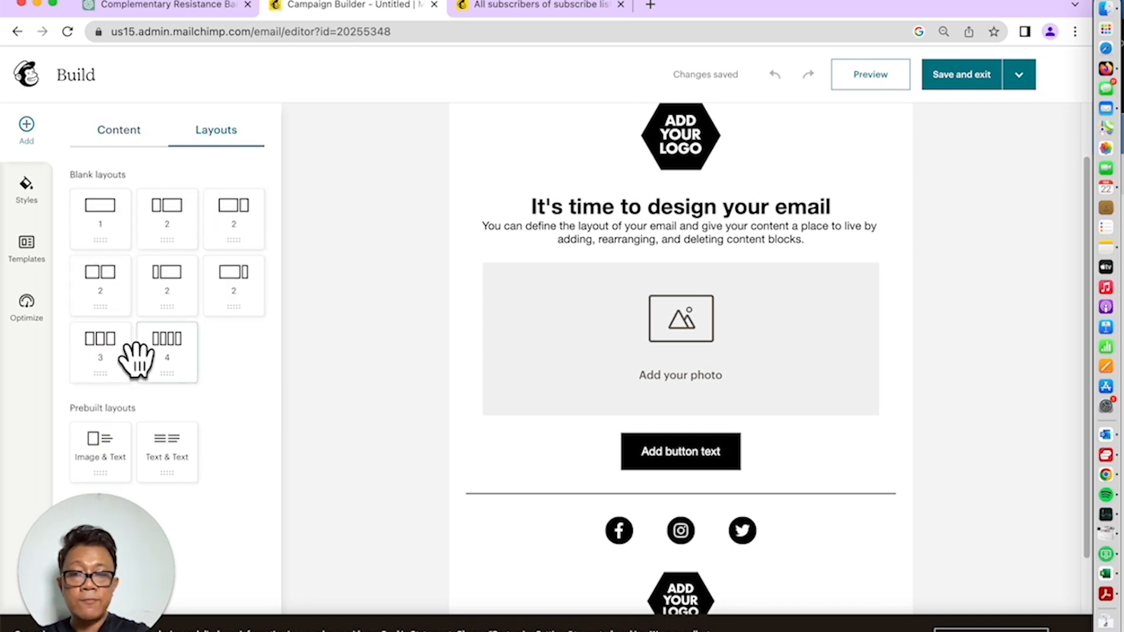
pyautogui.click(121, 128)
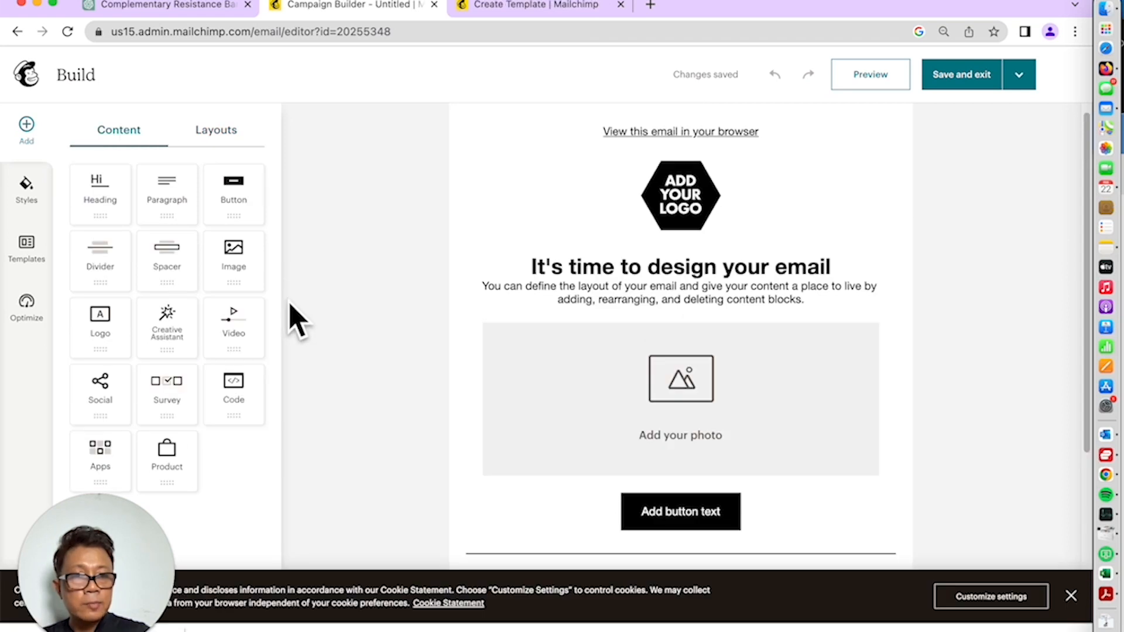
pyautogui.scroll(-2, 293, 319)
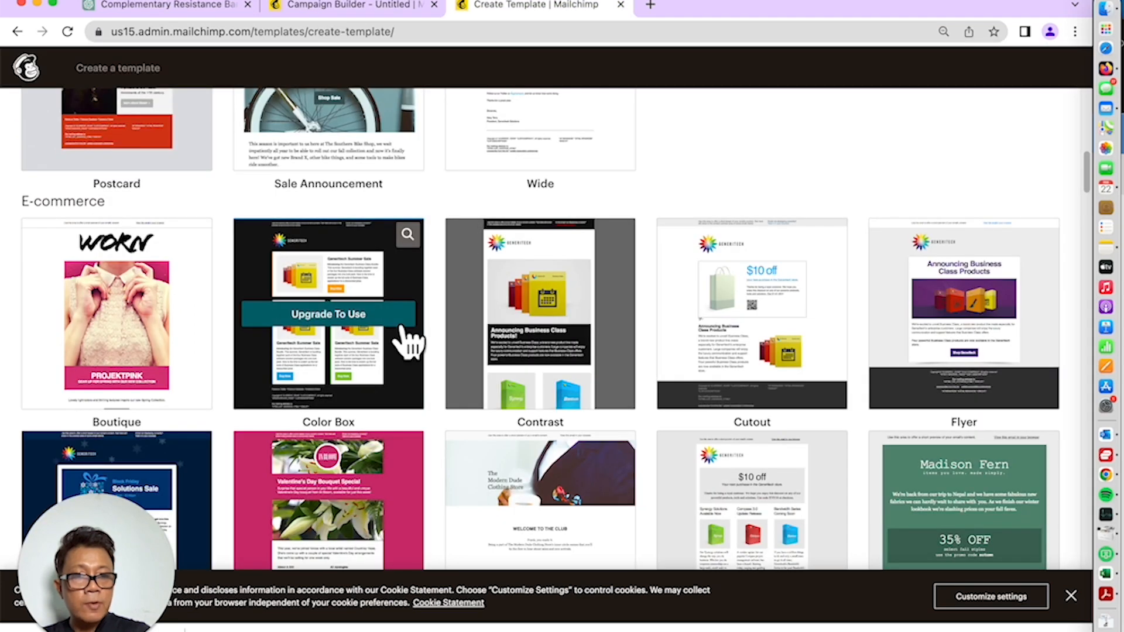
pyautogui.scroll(-3, 410, 342)
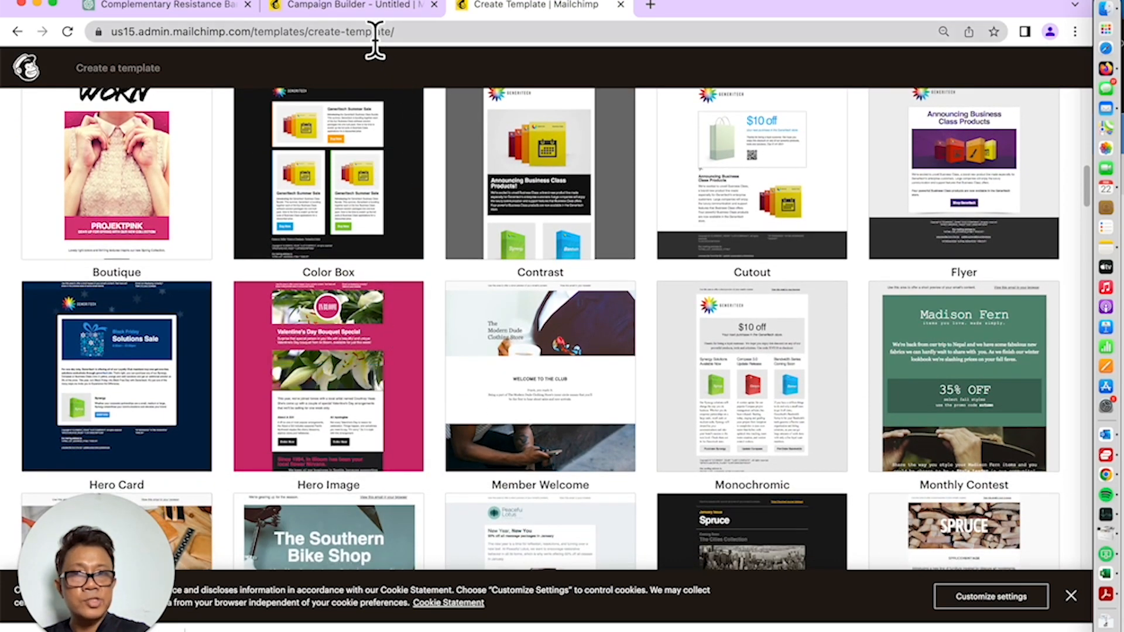
pyautogui.click(360, 7)
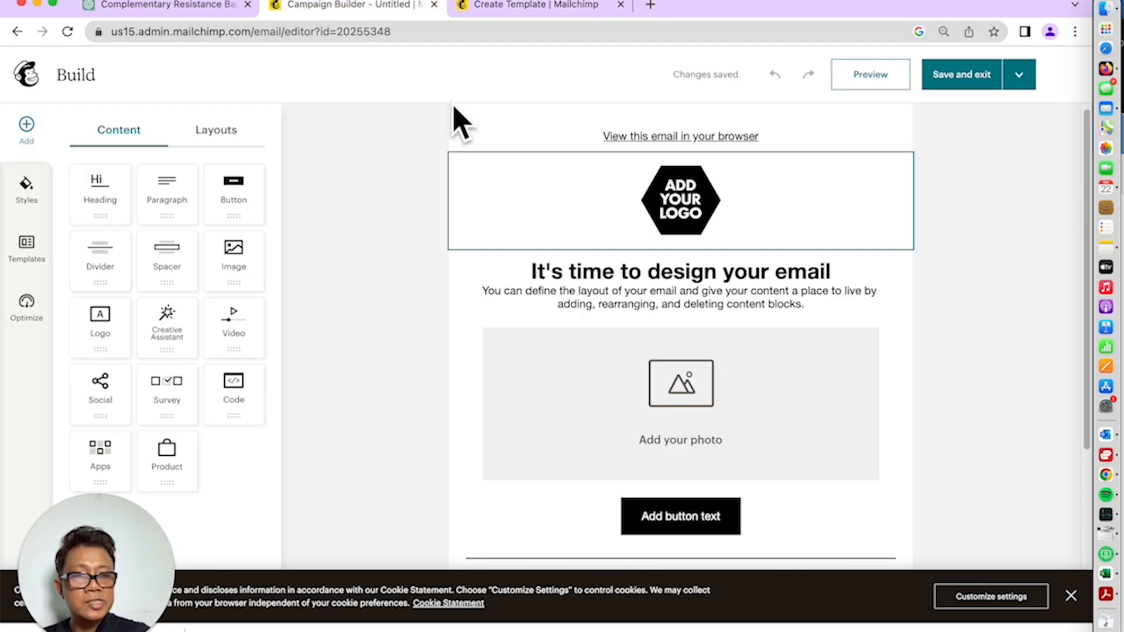
pyautogui.scroll(-3, 451, 113)
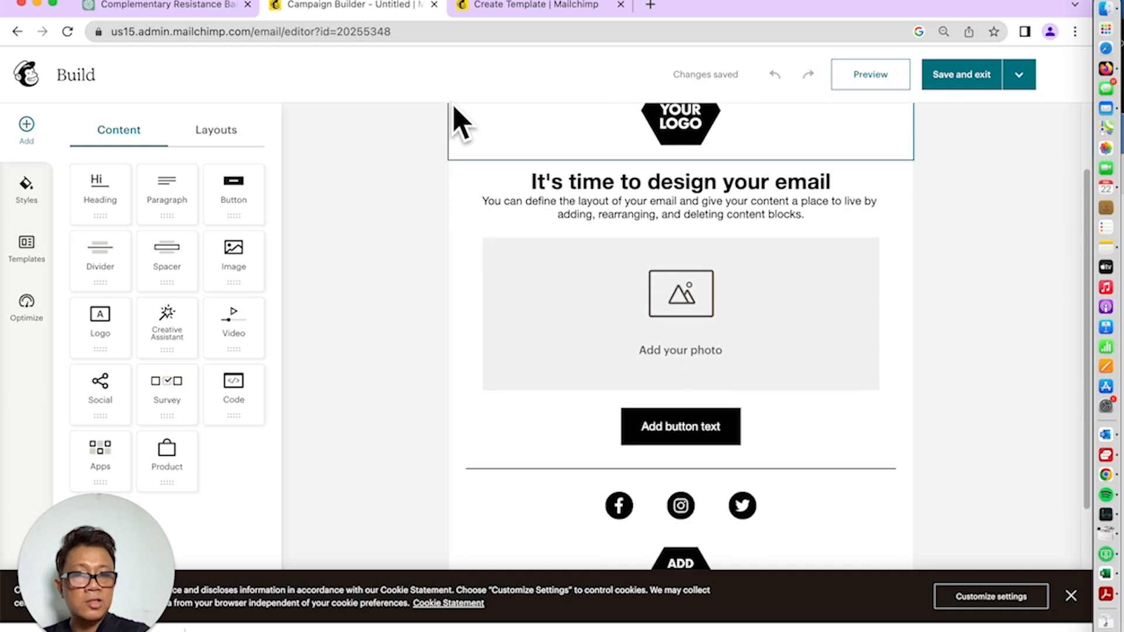
pyautogui.scroll(3, 526, 310)
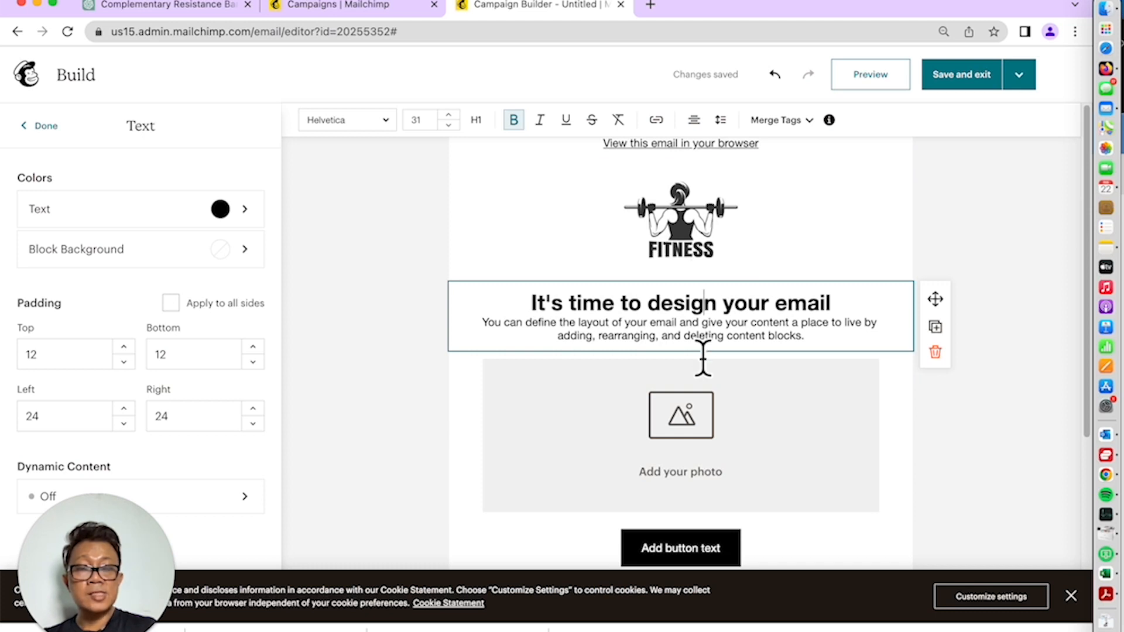
# Review the email, then select the header logo block to open its Logo settings
pyautogui.scroll(-1, 690, 427)
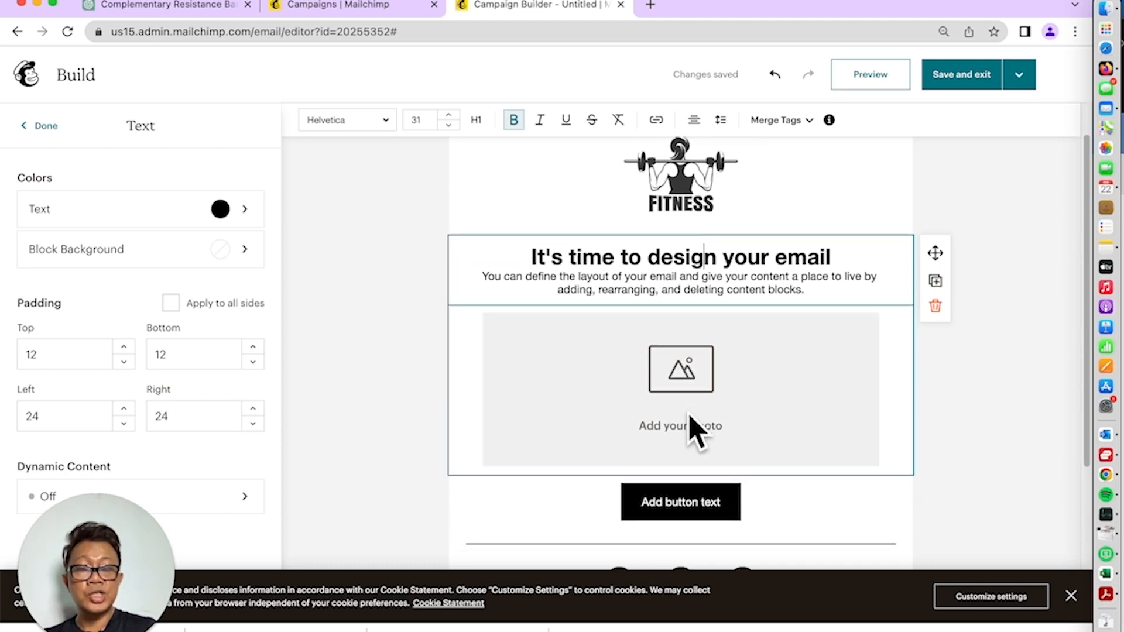
pyautogui.scroll(-2, 696, 431)
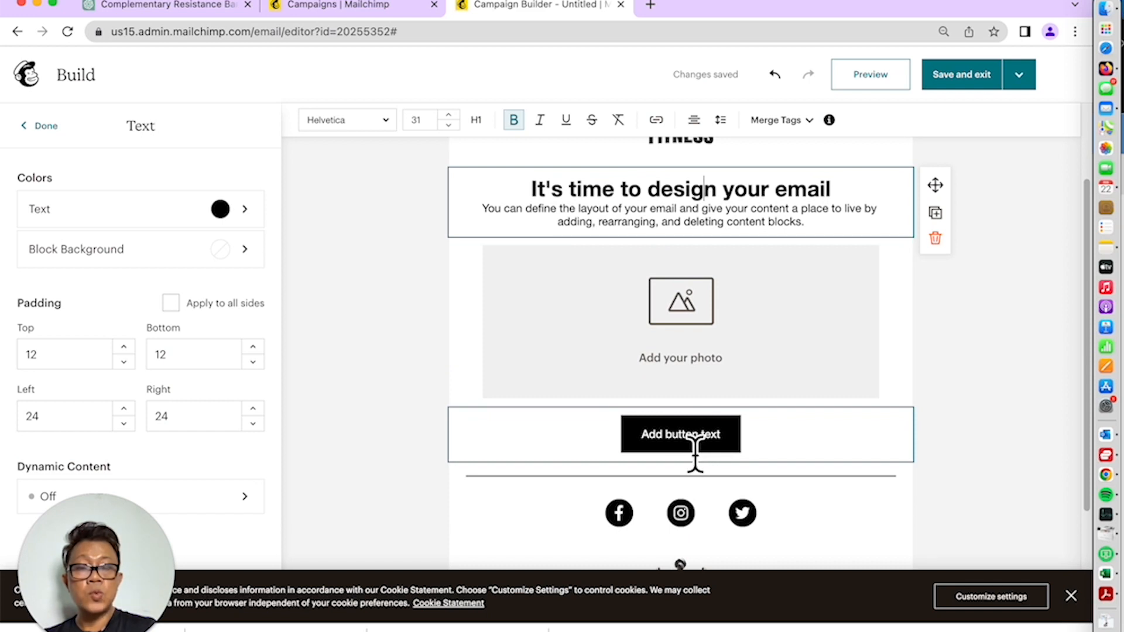
pyautogui.scroll(-2, 691, 457)
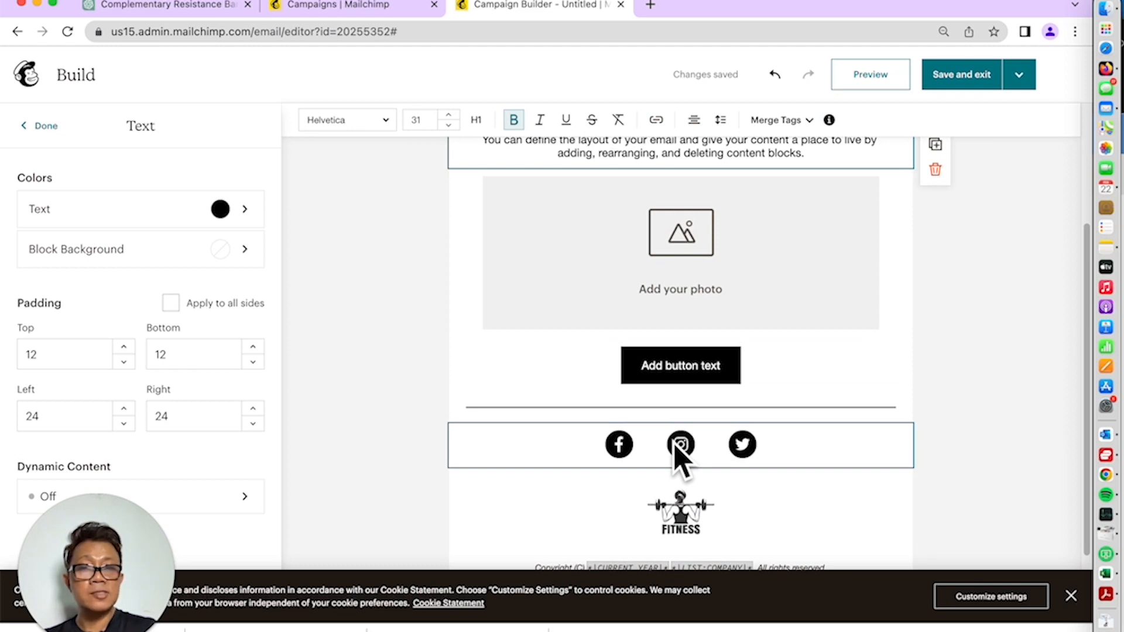
pyautogui.scroll(-3, 679, 460)
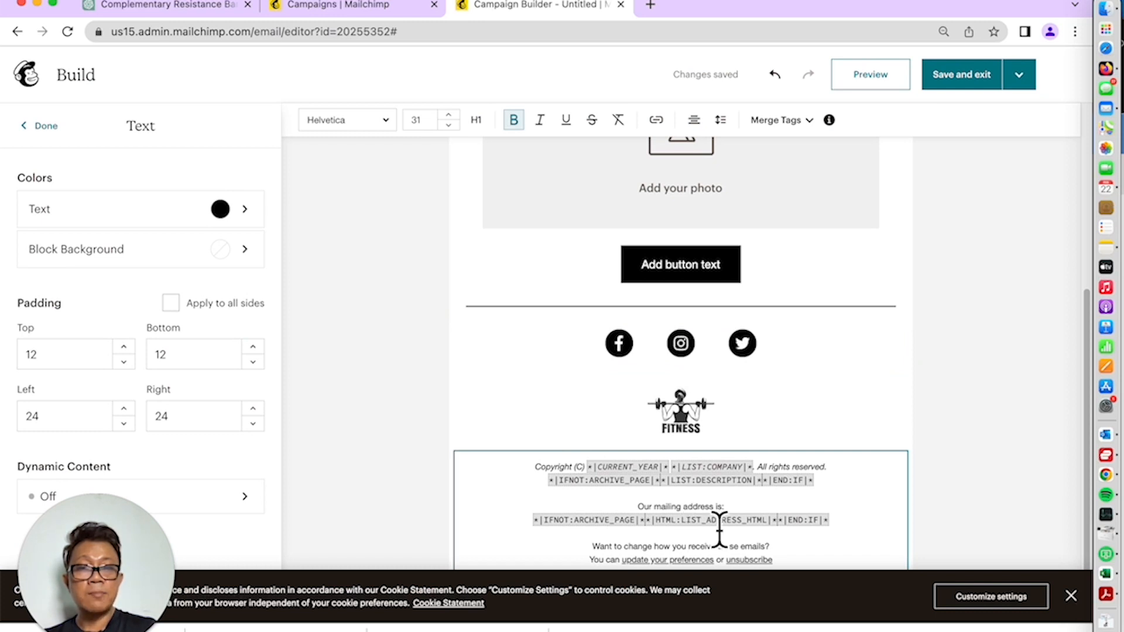
pyautogui.scroll(5, 734, 534)
pyautogui.click(693, 240)
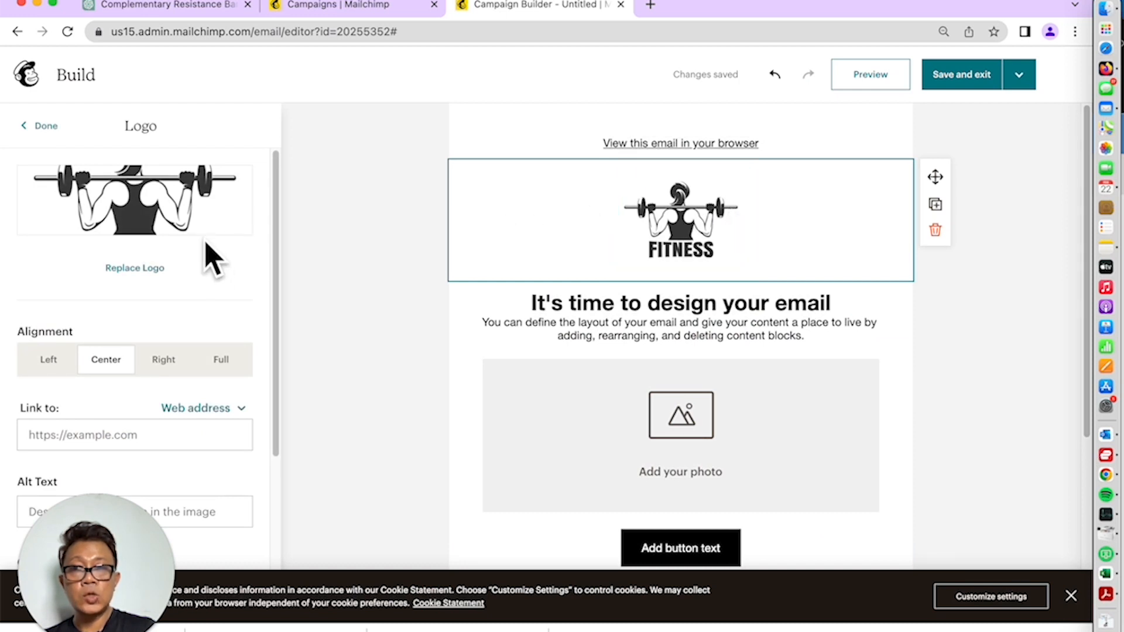
# Replace the header logo with the FITNESS image of a woman with dumbbells
pyautogui.click(155, 272)
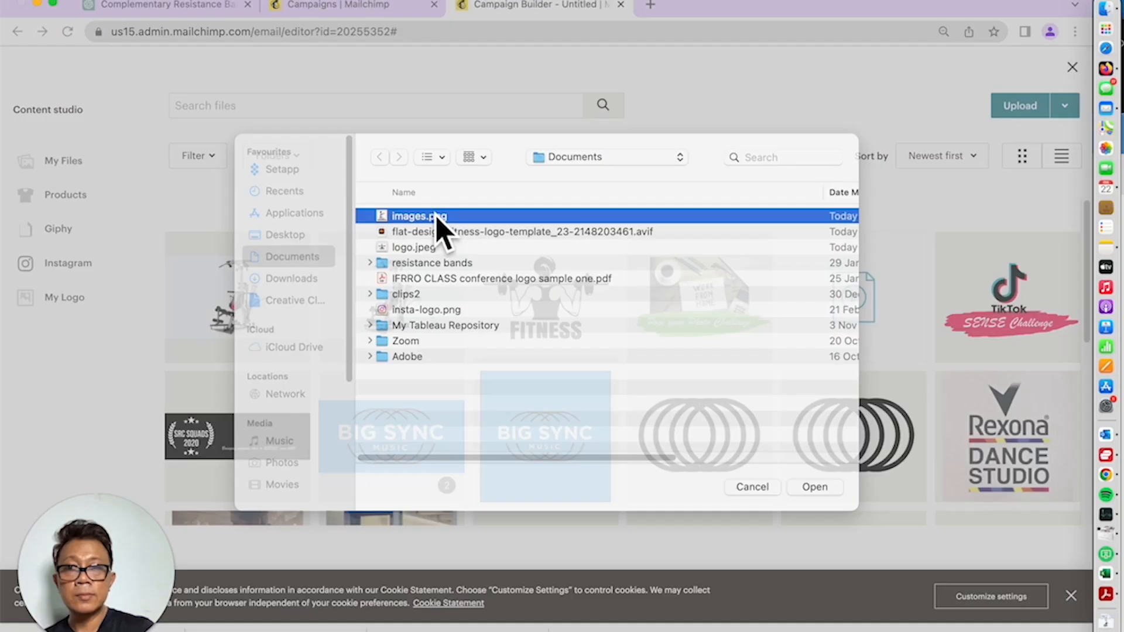
pyautogui.doubleClick(439, 226)
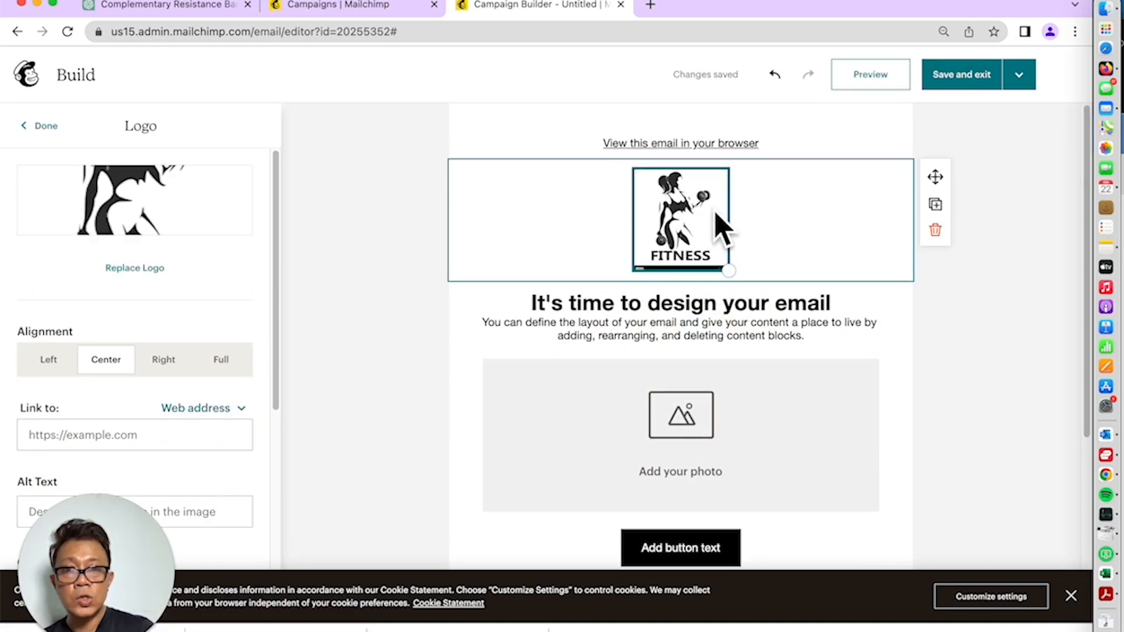
pyautogui.scroll(-1, 731, 409)
pyautogui.scroll(-1, 732, 409)
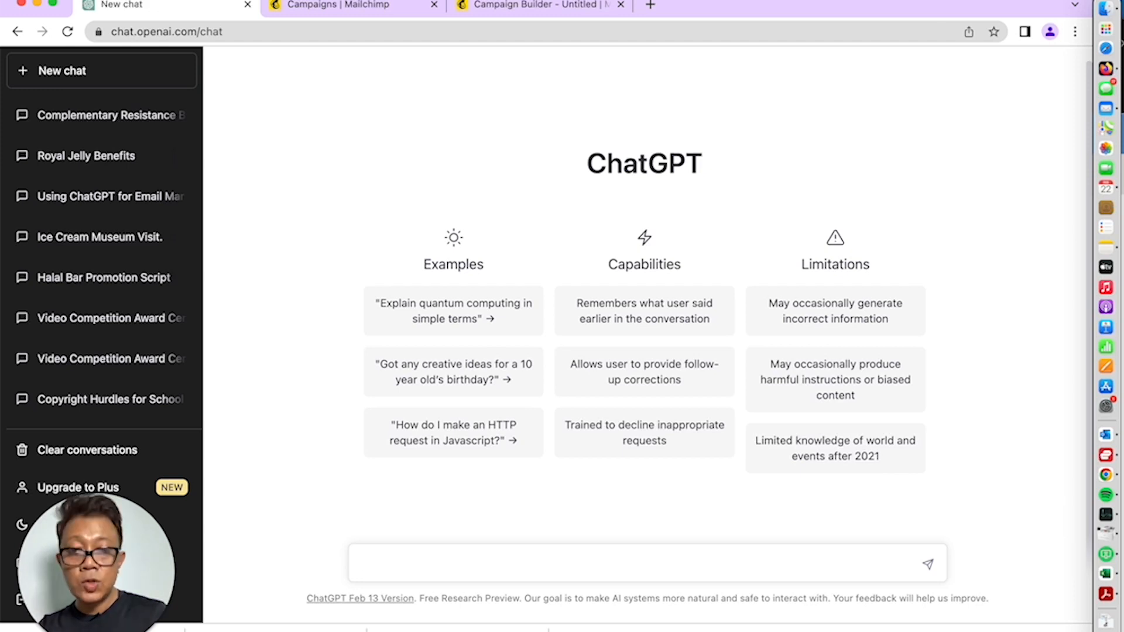
# Ask ChatGPT for a customer email offering a complementary product for resistance bands
pyautogui.write('Wr')
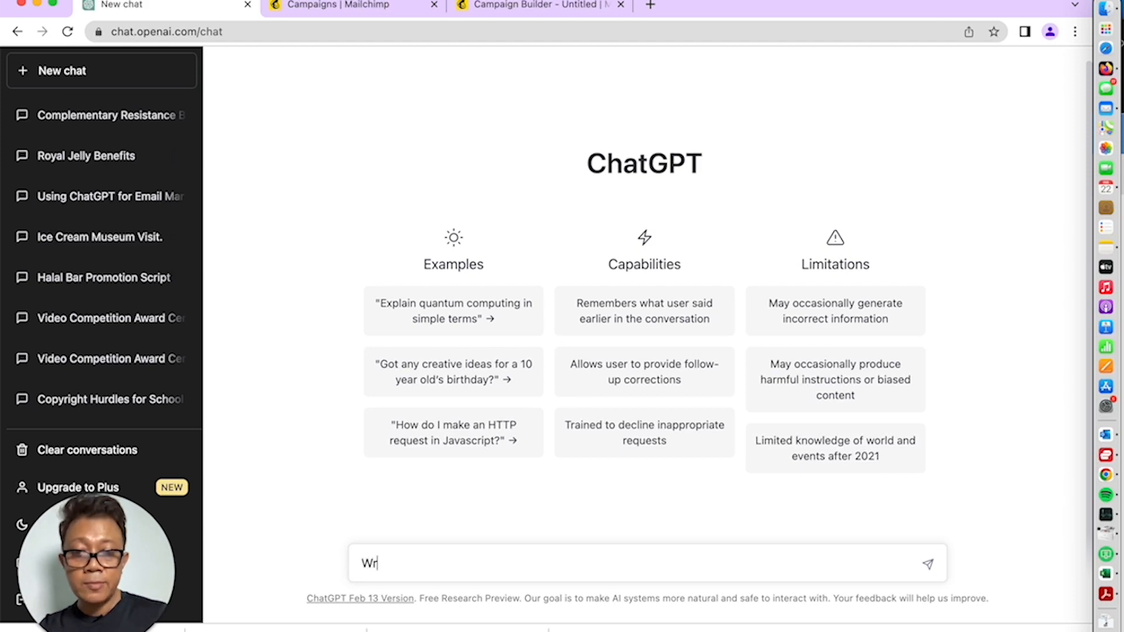
pyautogui.write('ite a')
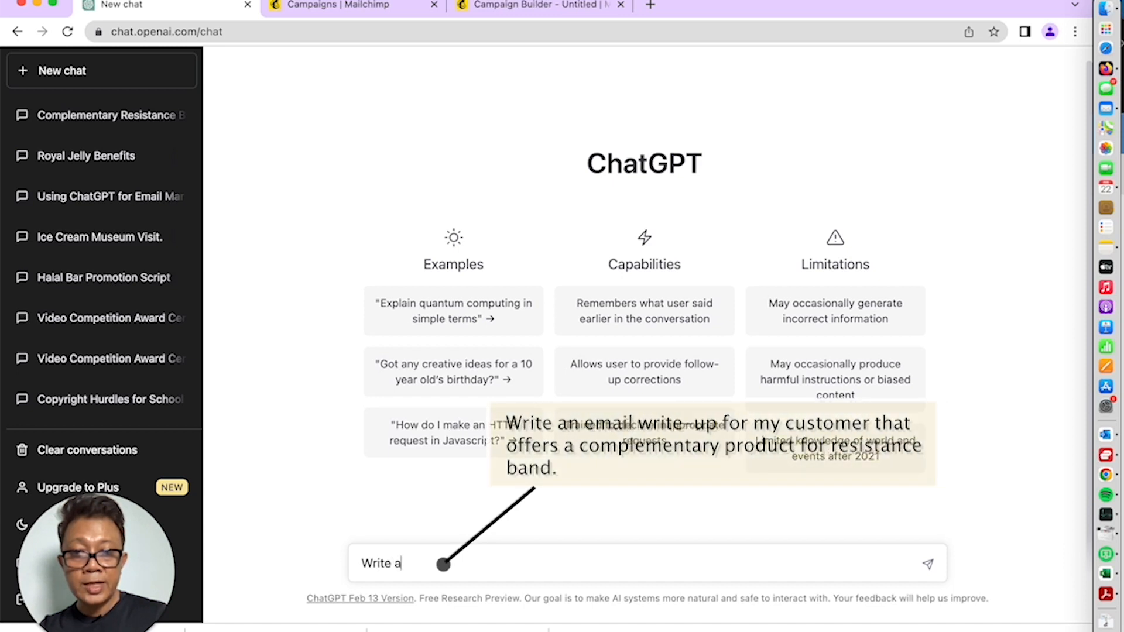
pyautogui.write('n e')
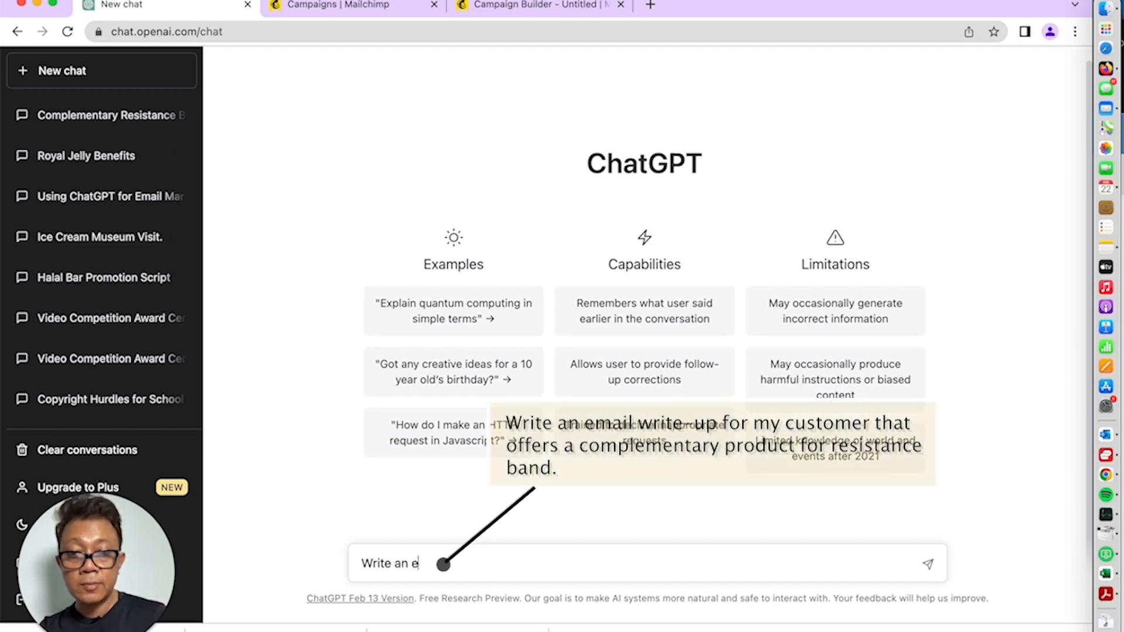
pyautogui.write('mail writ')
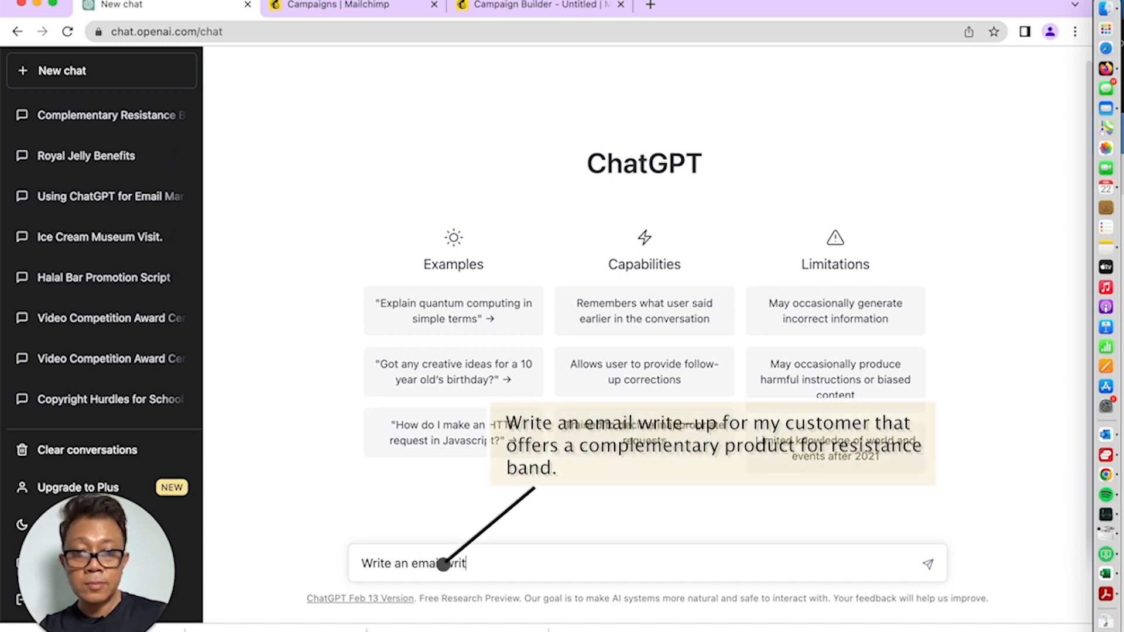
pyautogui.write('e up ')
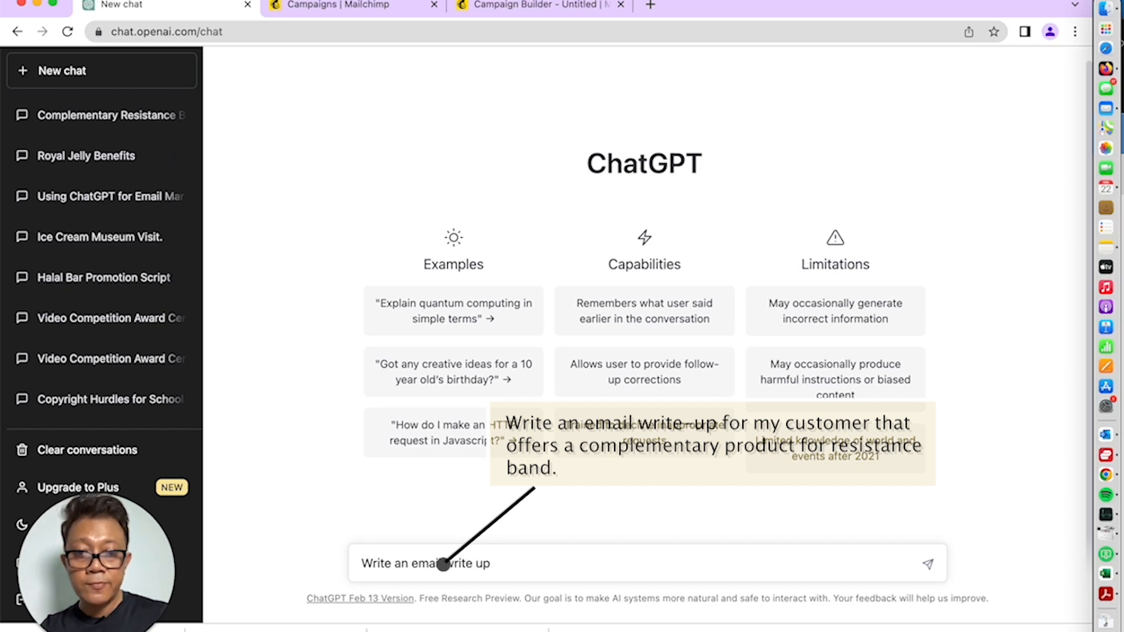
pyautogui.write('for my cus')
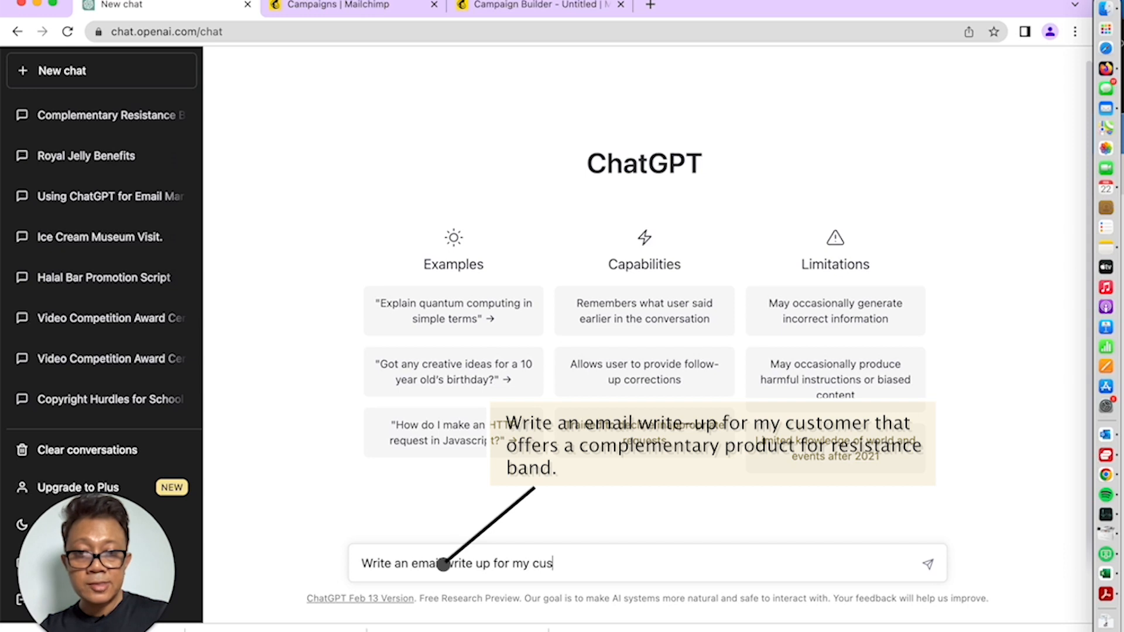
pyautogui.write('tomers tha')
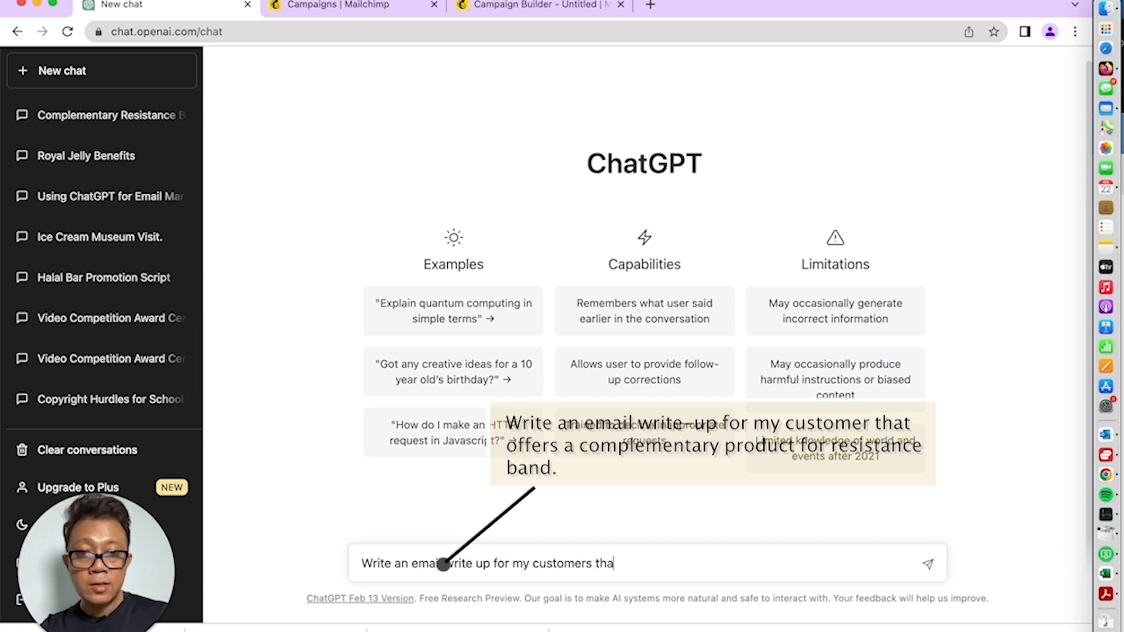
pyautogui.write('t offers a ')
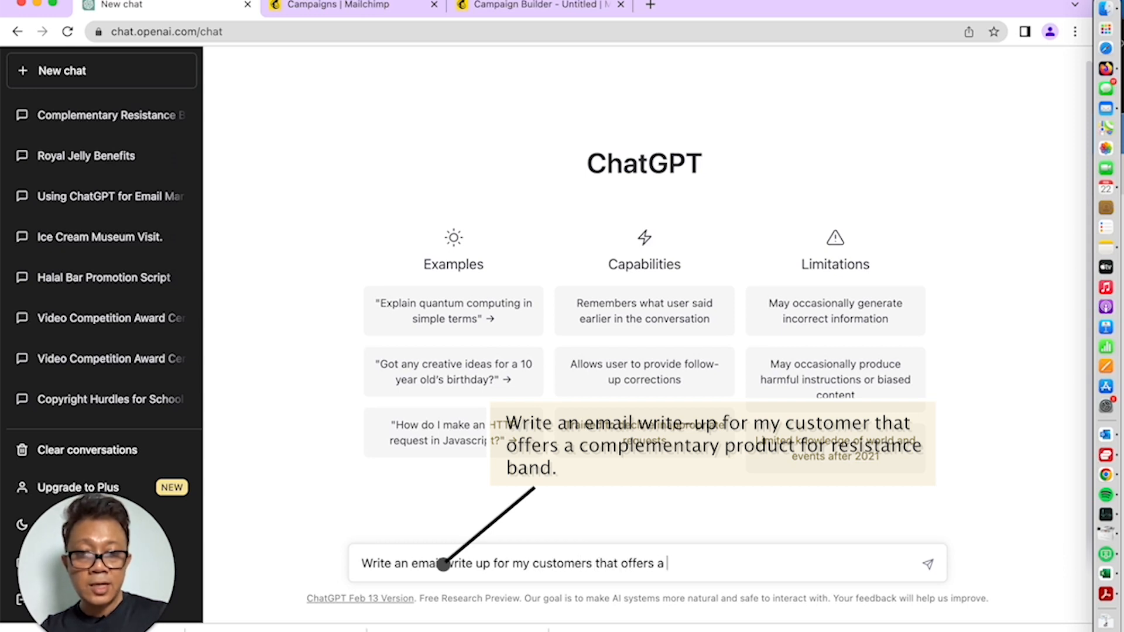
pyautogui.write('complementa')
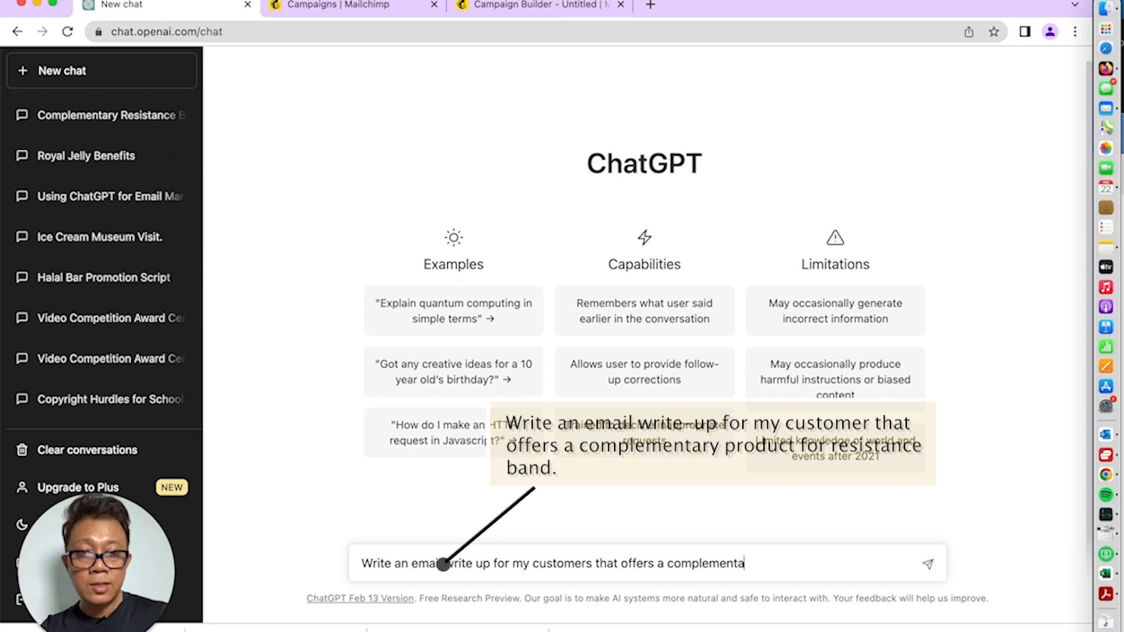
pyautogui.write('ry produ')
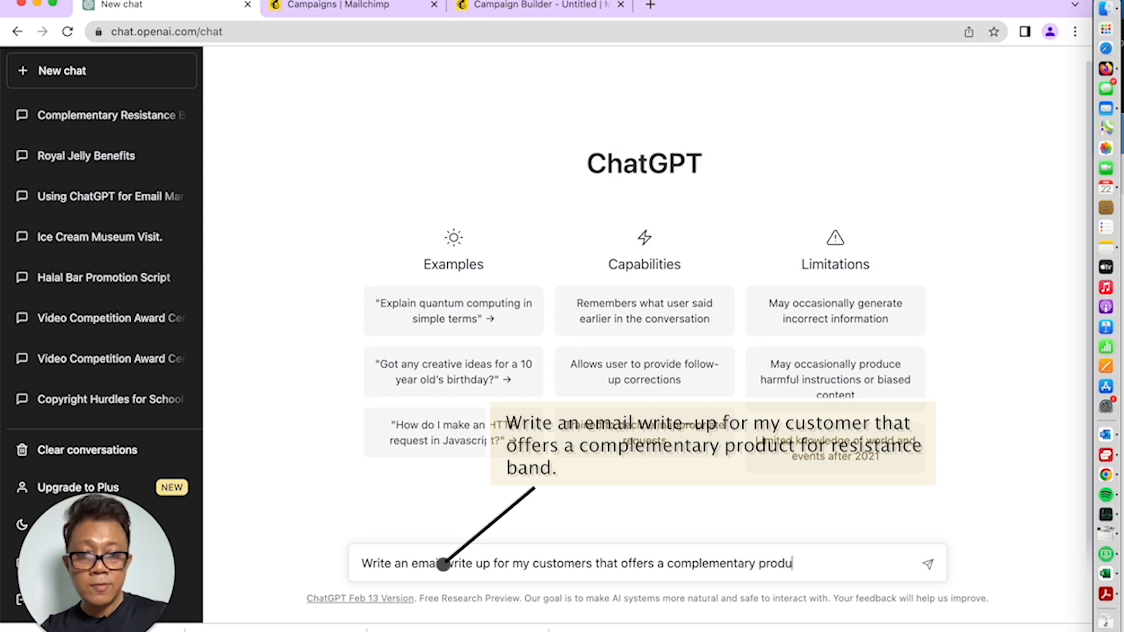
pyautogui.write('ct for ')
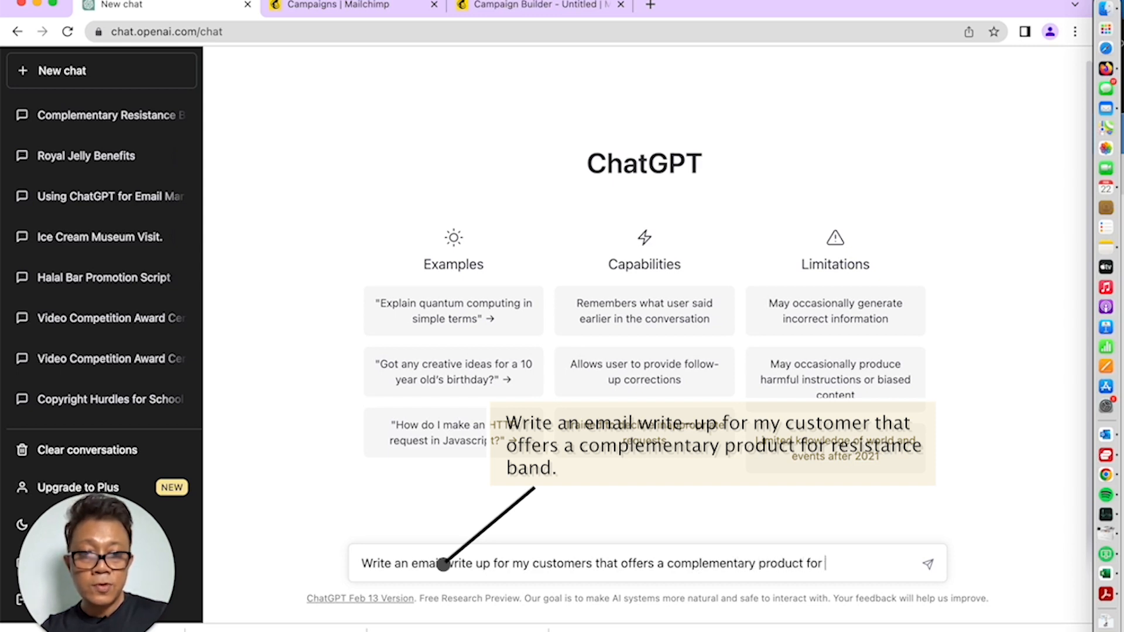
pyautogui.write('resistance ')
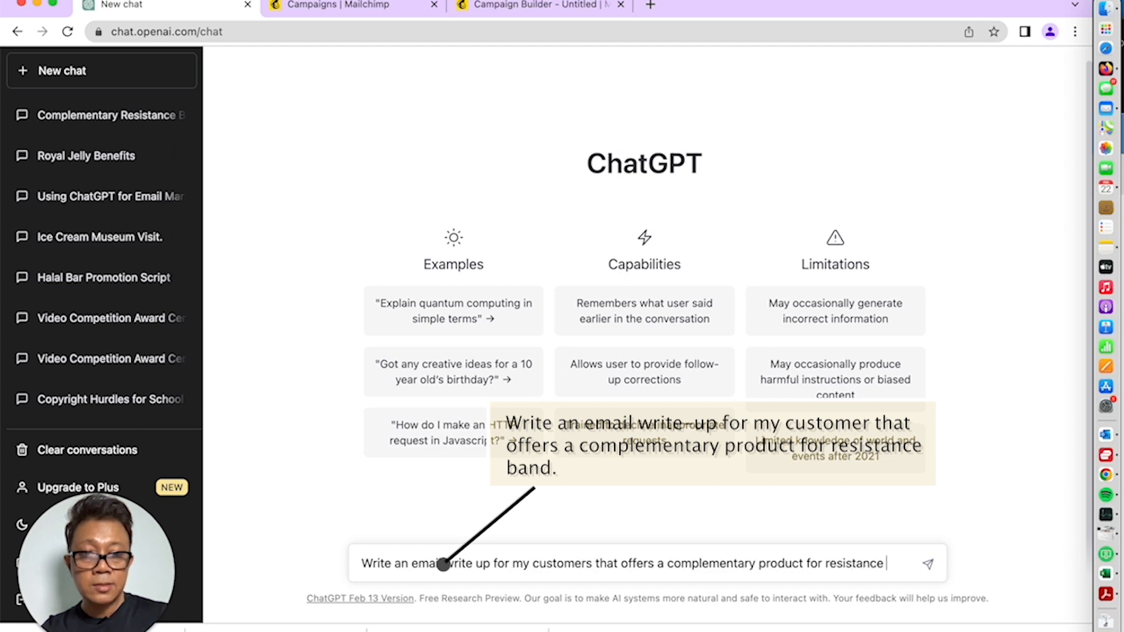
pyautogui.write('bands')
pyautogui.press('Return')
pyautogui.write('\\')
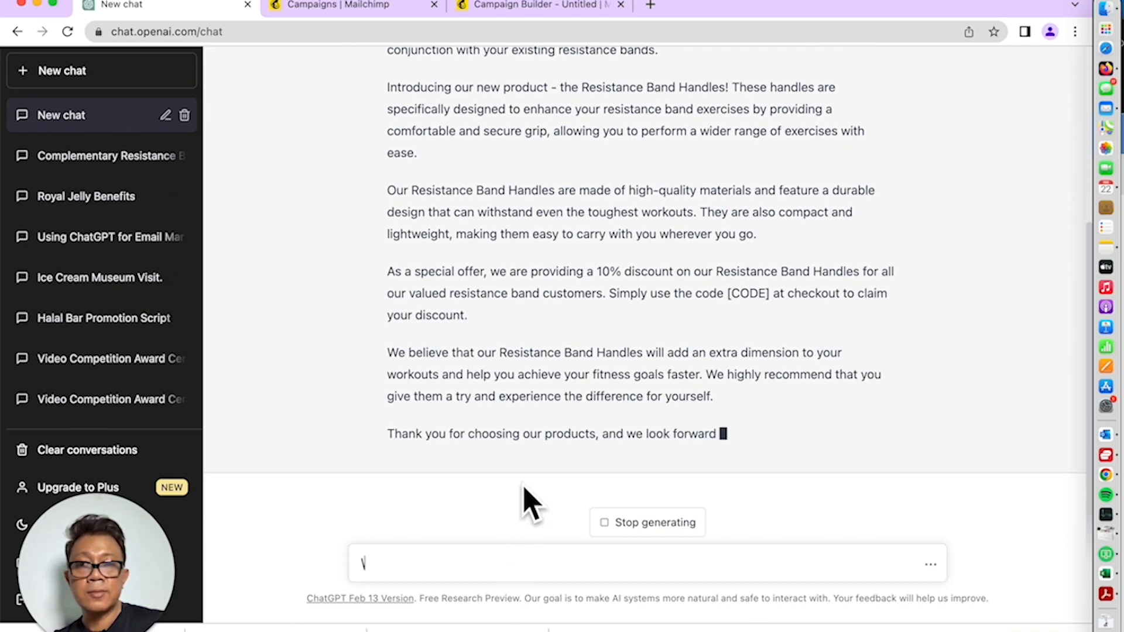
# Copy ChatGPT's full Resistance Band Handles email and return to the Mailchimp campaign
pyautogui.scroll(3, 556, 456)
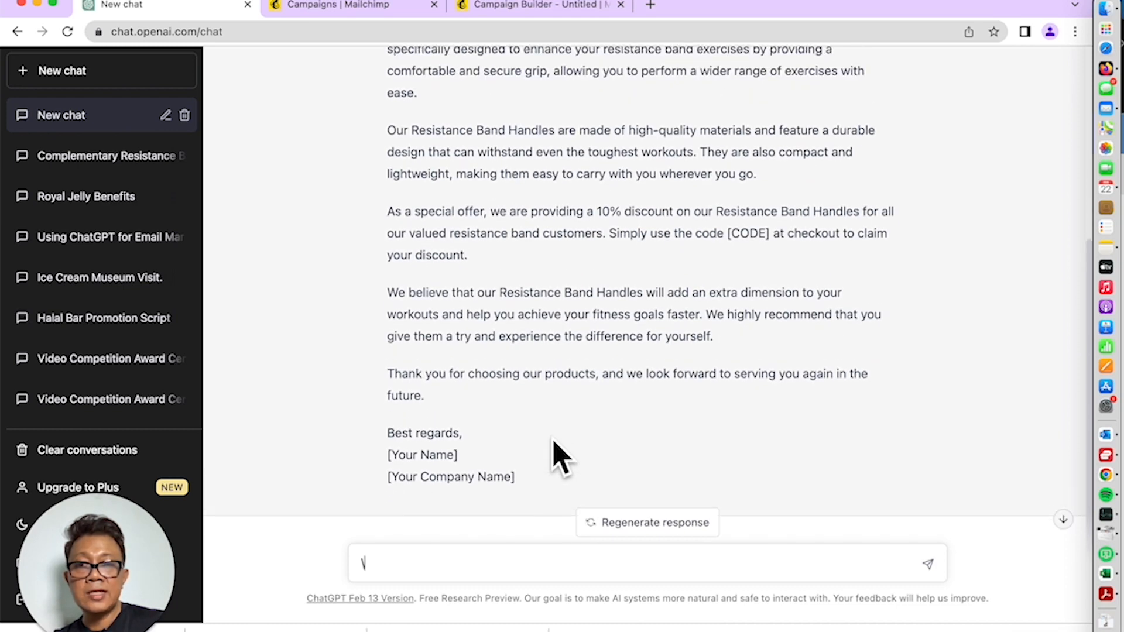
pyautogui.scroll(2, 552, 439)
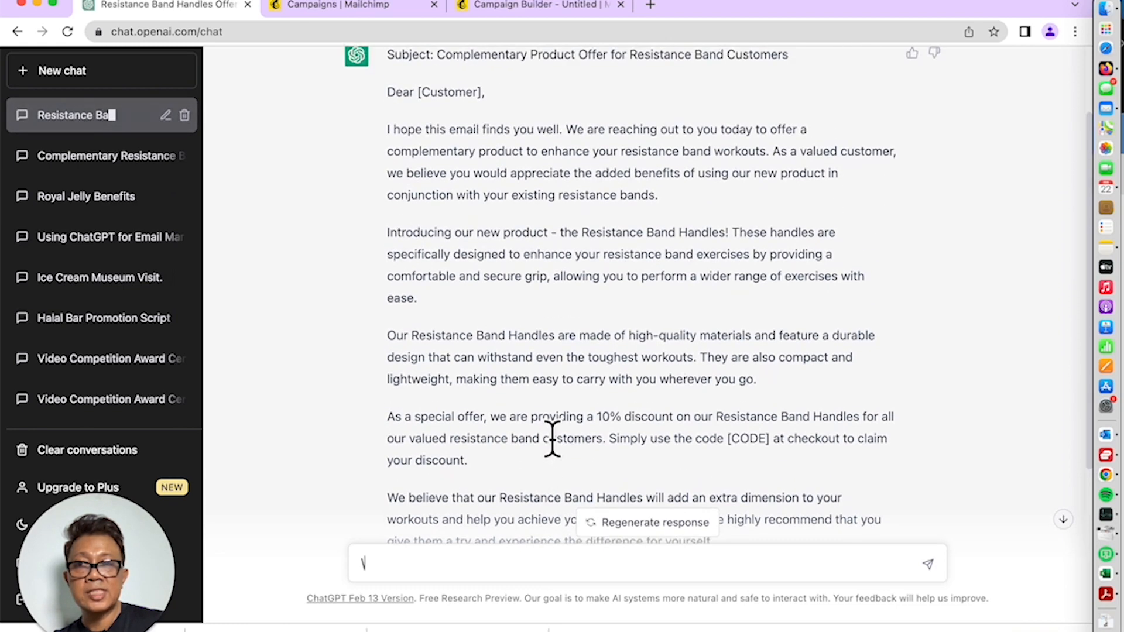
pyautogui.scroll(2, 551, 439)
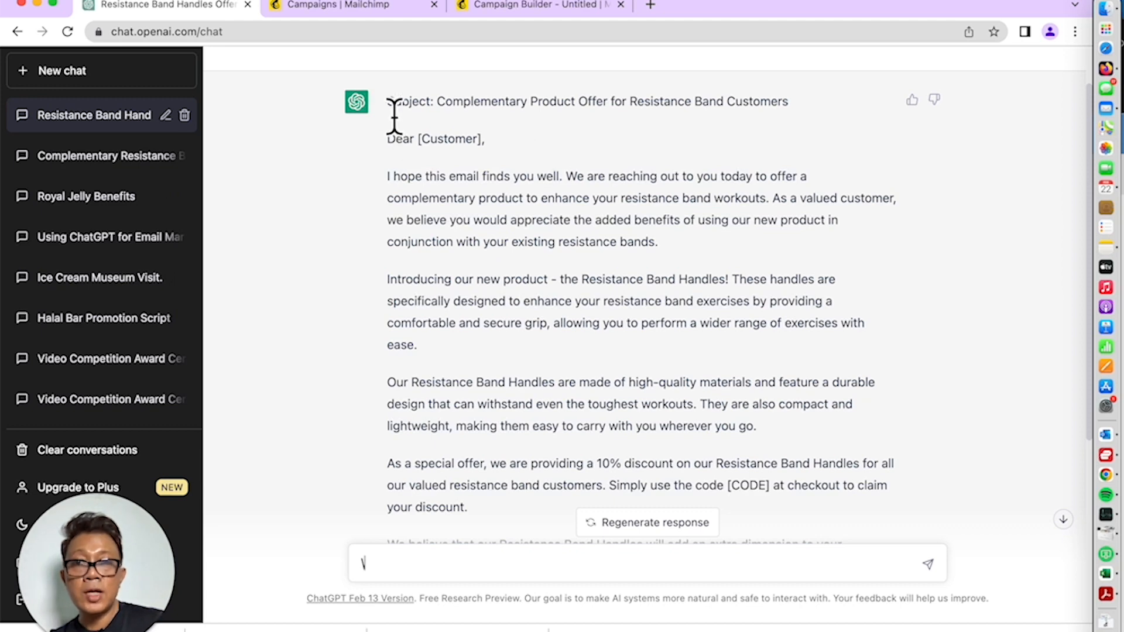
pyautogui.moveTo(394, 115); pyautogui.dragTo(518, 479)
pyautogui.scroll(-5, 459, 268)
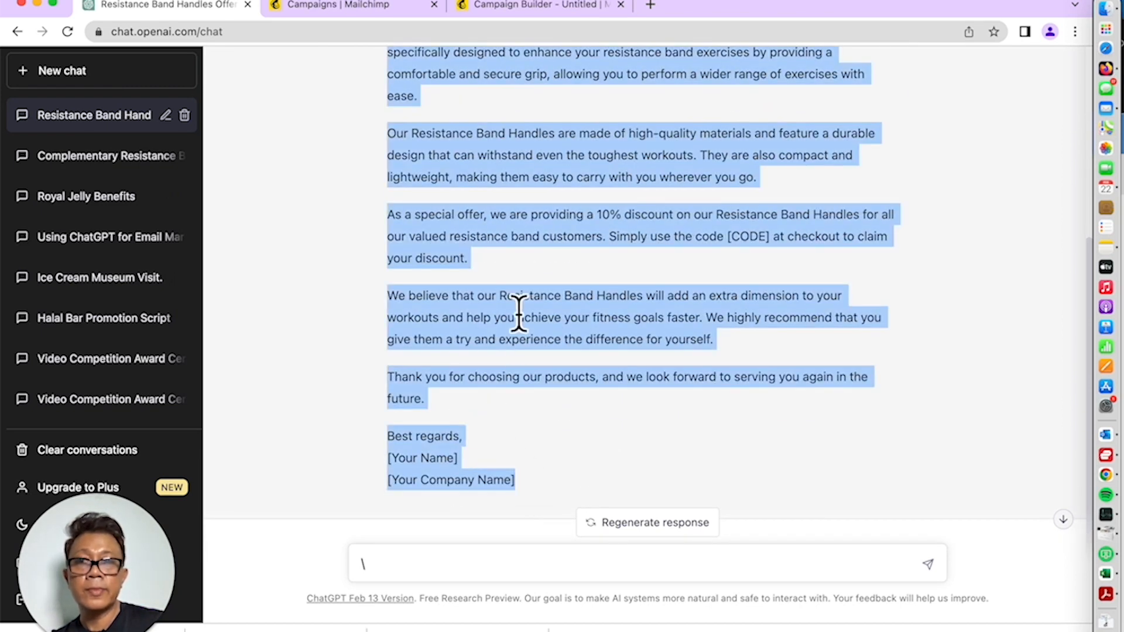
pyautogui.click(366, 8)
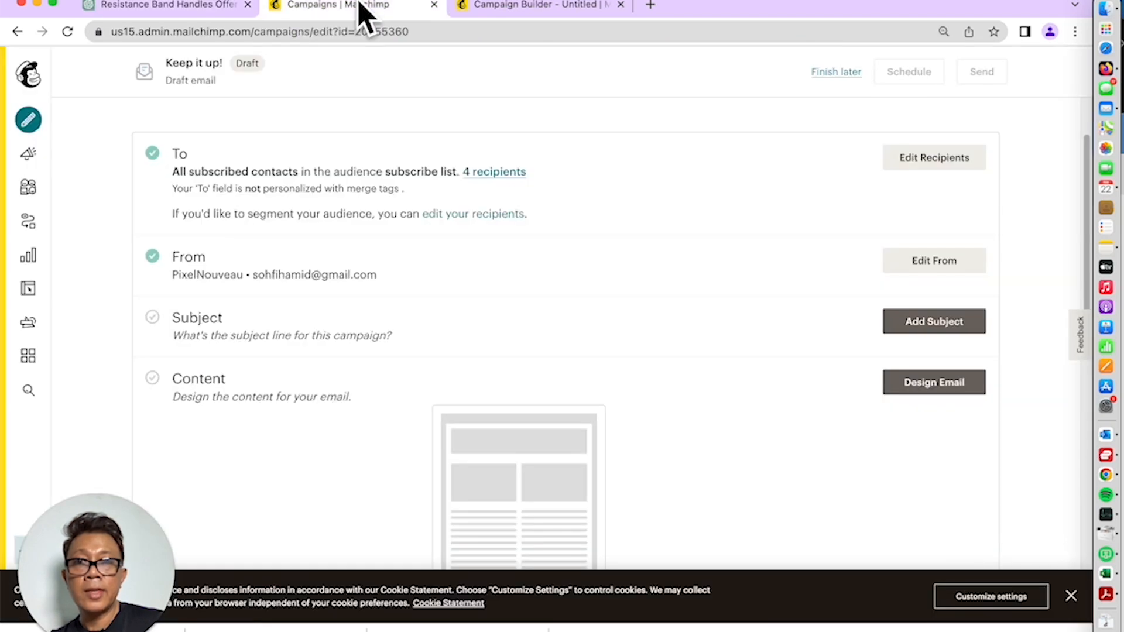
# Replace the text block's placeholder body with the pasted ChatGPT email
pyautogui.click(573, 7)
pyautogui.click(659, 250)
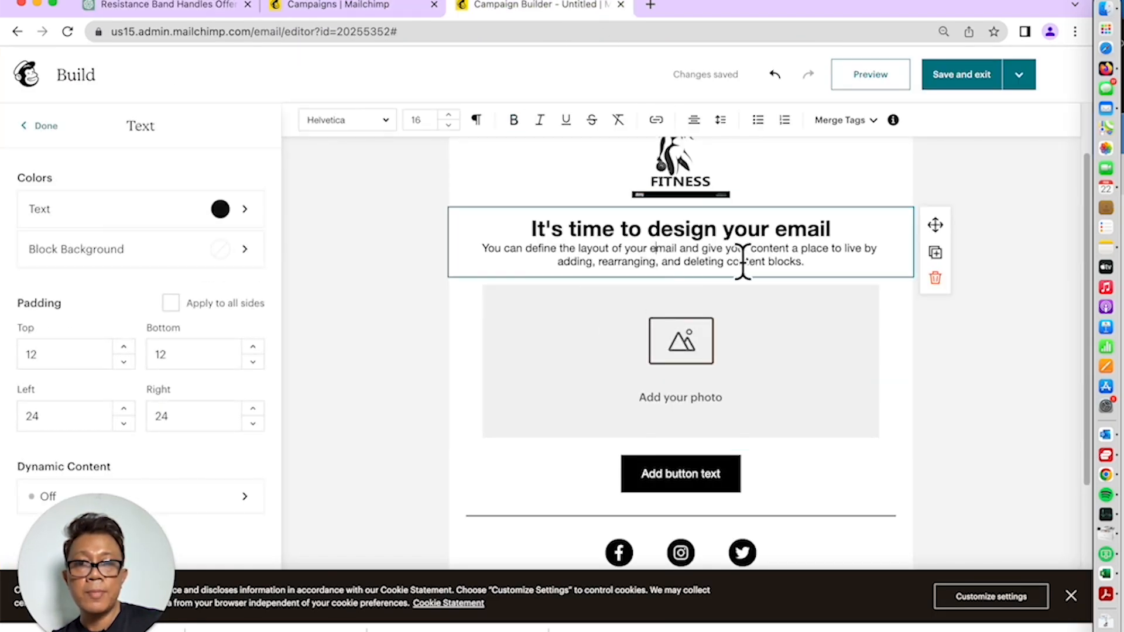
pyautogui.doubleClick(543, 251)
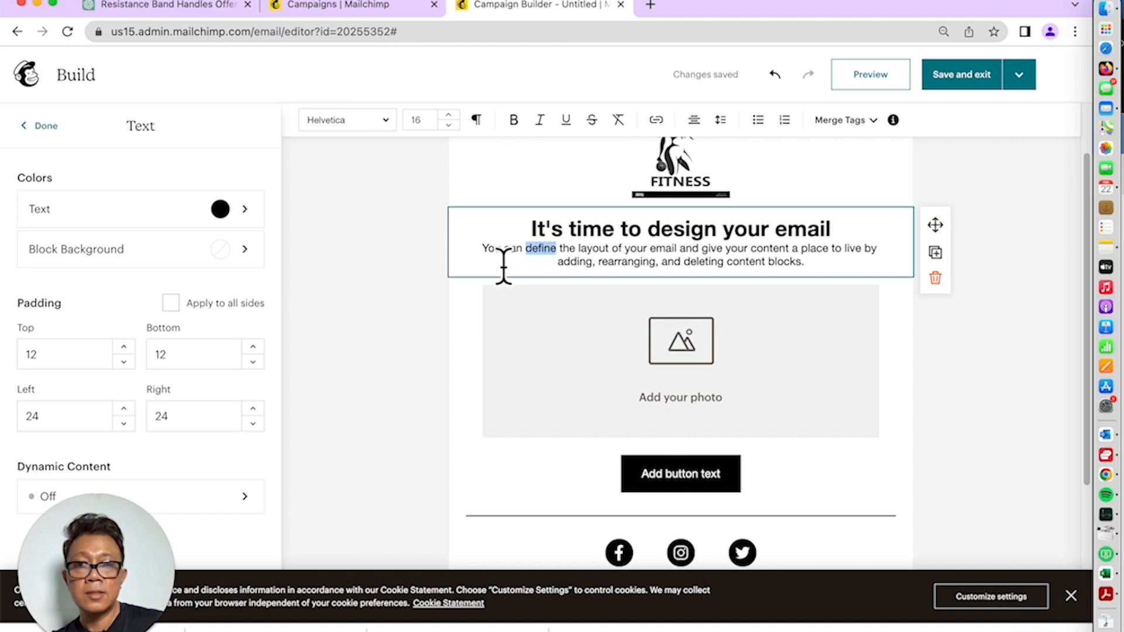
pyautogui.moveTo(485, 250); pyautogui.dragTo(862, 275)
pyautogui.press('BackSpace')
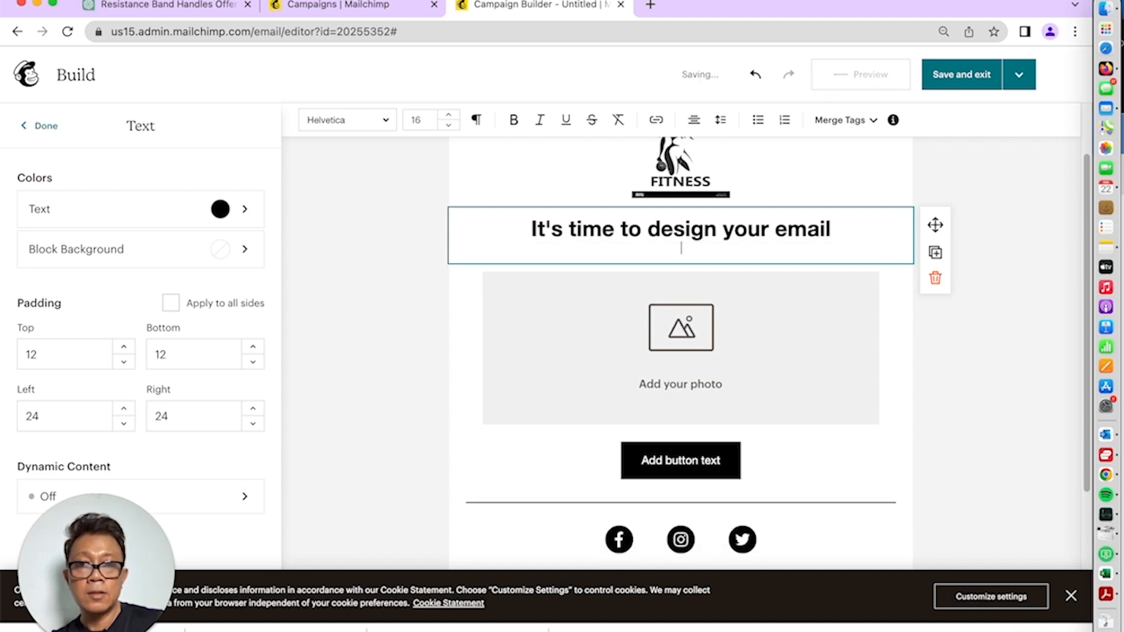
pyautogui.write('Subject: Complementary Product Offer for Resistance Band Customers Dear [Customer], I hope this email finds you well. We are reaching out to you today to offer a complementary product to enhance your resistance band workouts. As a valued customer, we believe you would appreciate the added benefits of using our new product in conjunction with your existing resistance bands. Introducing our new product - the Resistance Band Handles! These handles are specifically designed to enhance your resistance band exercises by providing a comfortable and secure grip, allowing you to perform a wider range of exercises with ease. Our Resistance Band Handles are made of high-quality materials and feature a durable design that can withstand even the toughest workouts. They are also compact and lightweight, making them easy to carry with you wherever you go. As a special offer, we are providing a 10% discount on our Resistance Band Handles for all our valued resistance band customers. Simply use the code [CODE] at checkout to claim your discount. We believe that our Resistance Band Handles will add an extra dimension to your workouts and help you achieve your fitness goals faster. We highly recommend that you give them a try and experience the difference for yourself. Thank you for choosing our products, and we look forward to serving you again in the future. Best regards, [Your Name] [Your Company Name]')
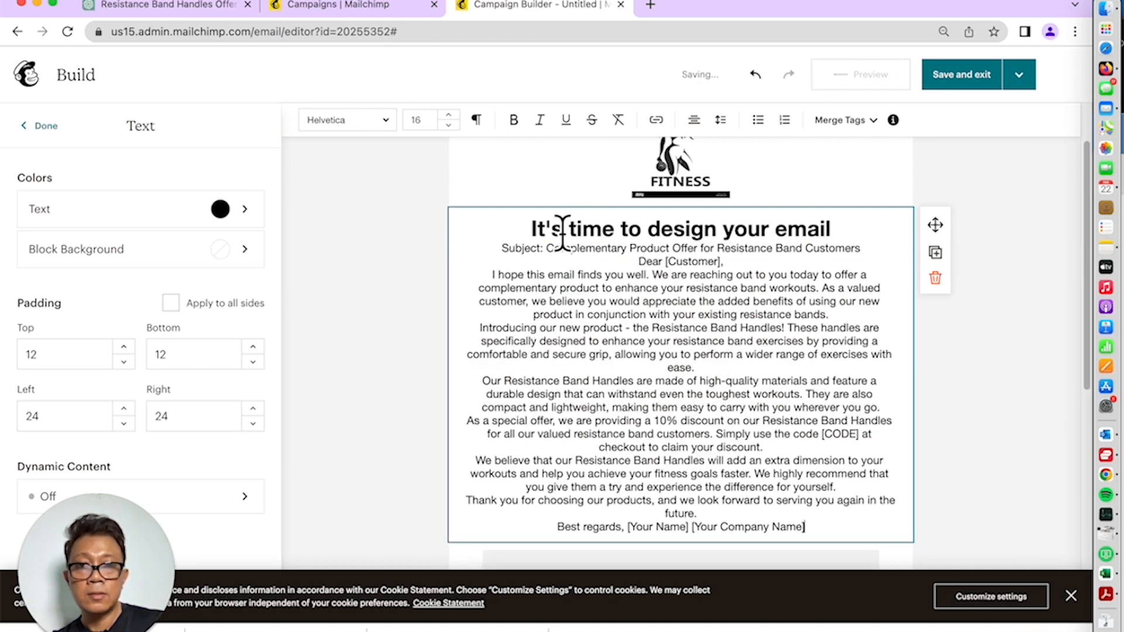
# Make 'Complementary Product Offer for Resistance Band' the heading and remove the leftover subject line
pyautogui.click(543, 230)
pyautogui.tripleClick(873, 240)
pyautogui.press('BackSpace')
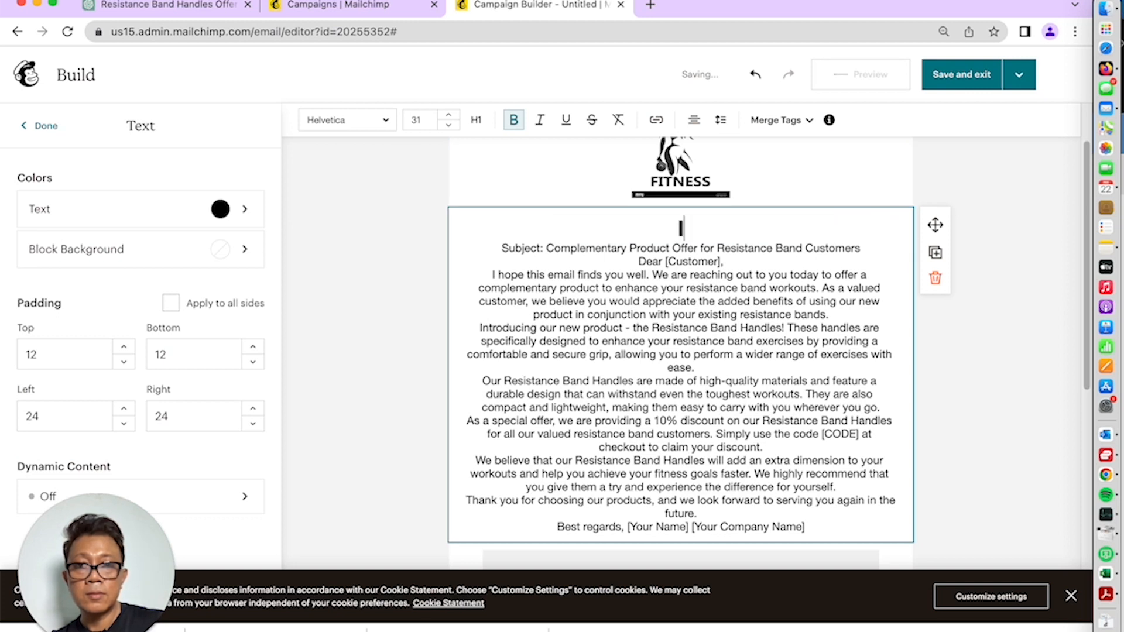
pyautogui.moveTo(546, 248); pyautogui.dragTo(870, 258)
pyautogui.press('super+c')
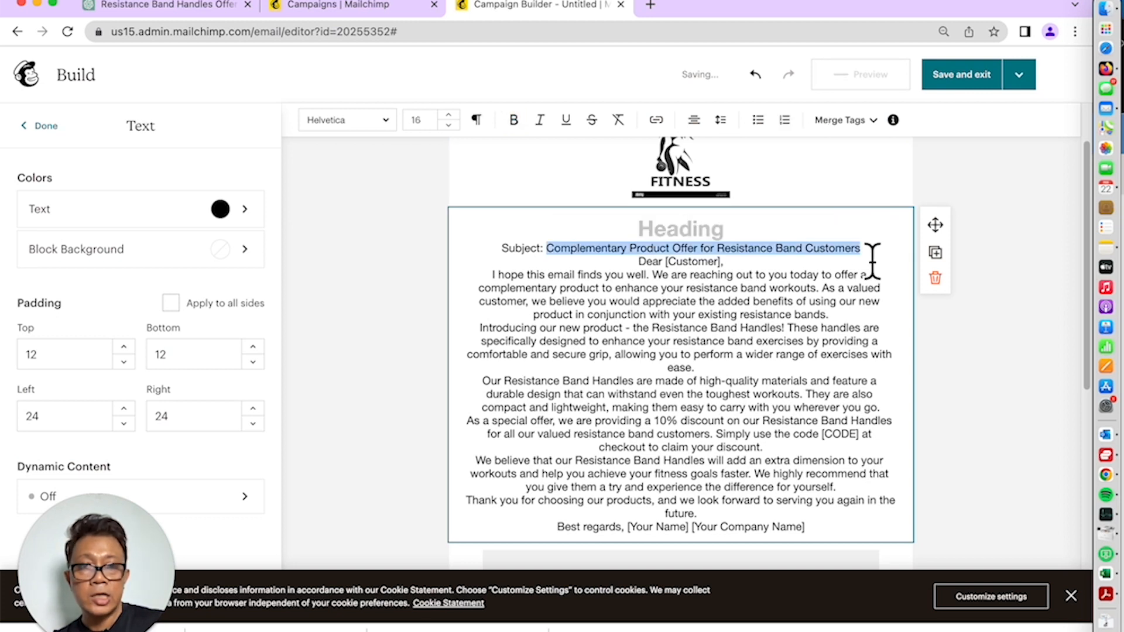
pyautogui.click(688, 235)
pyautogui.press('super+v')
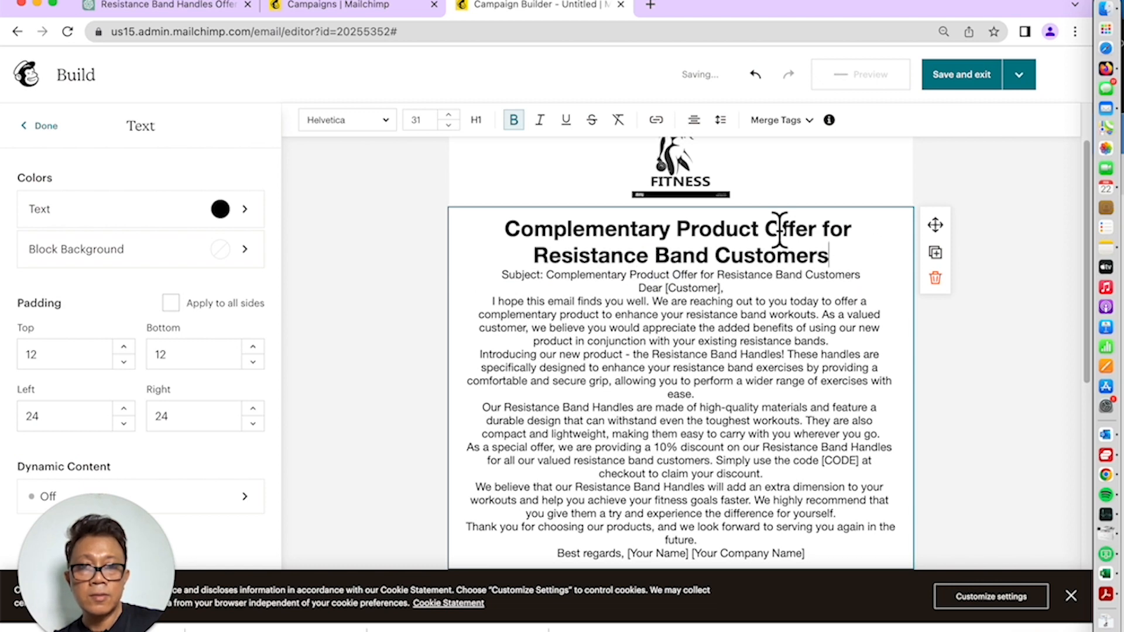
pyautogui.press('Return')
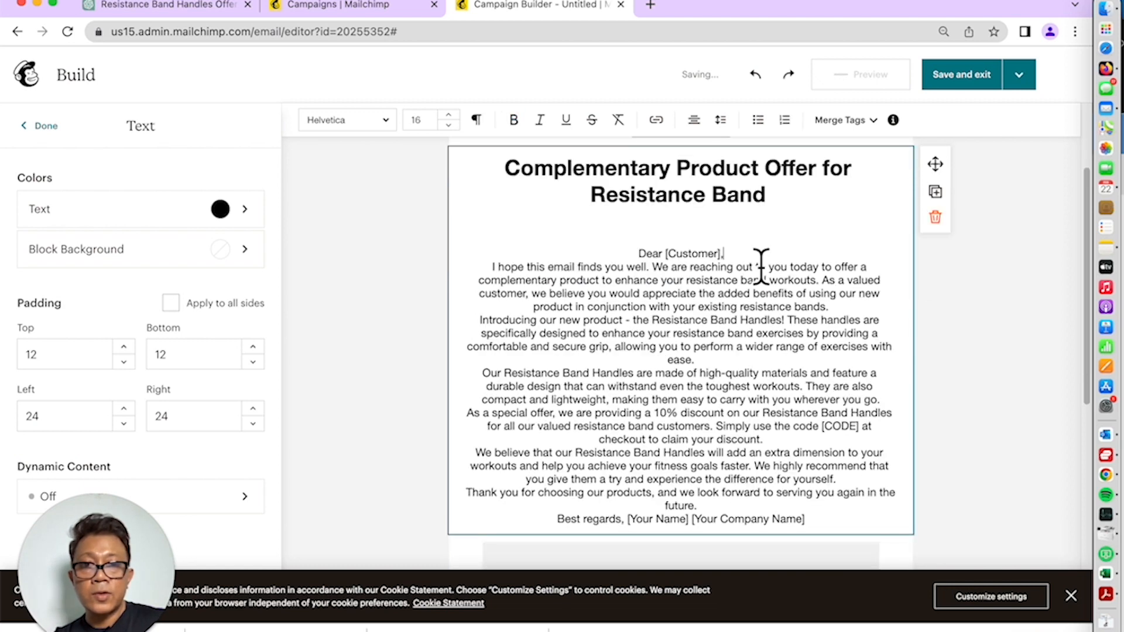
pyautogui.press('Return')
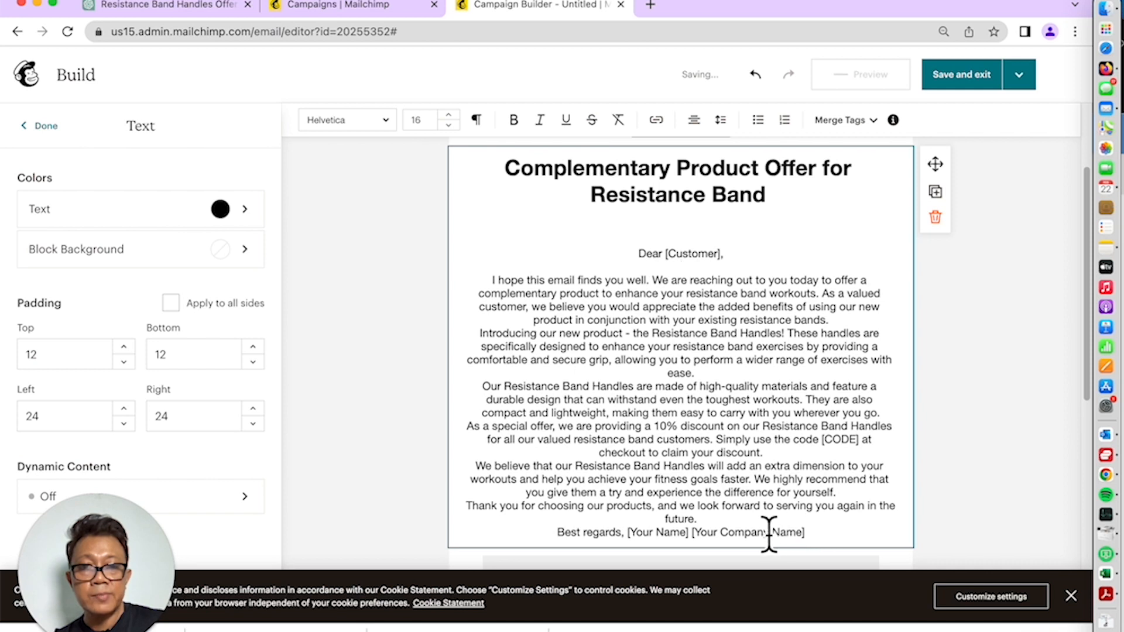
pyautogui.press('Return')
# Left-align the email body text
pyautogui.moveTo(833, 556); pyautogui.dragTo(511, 266)
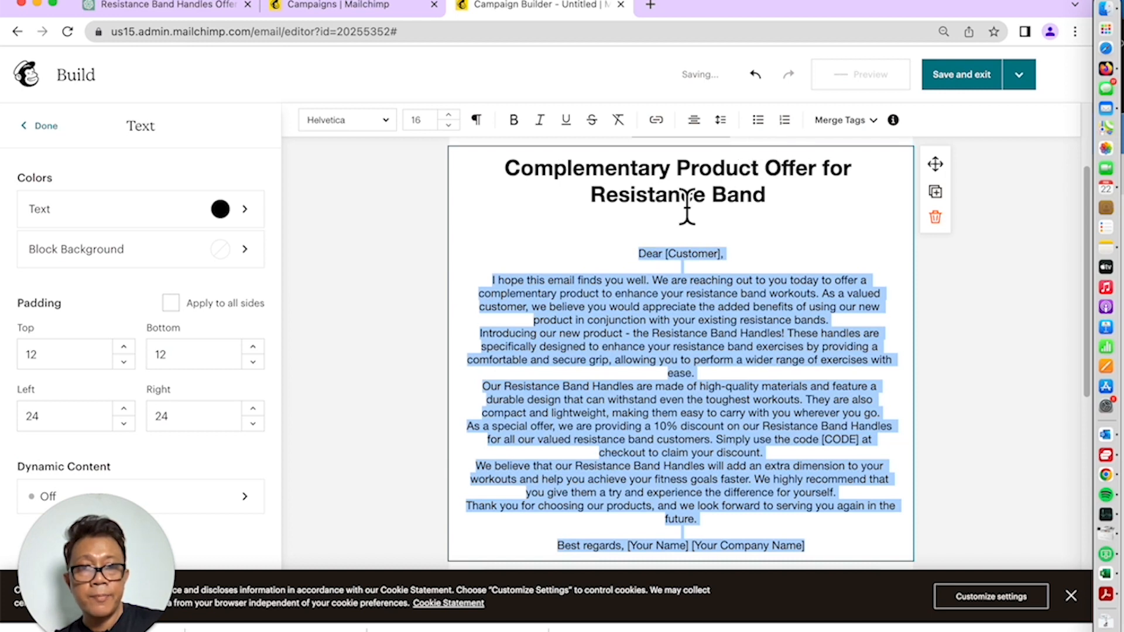
pyautogui.click(694, 121)
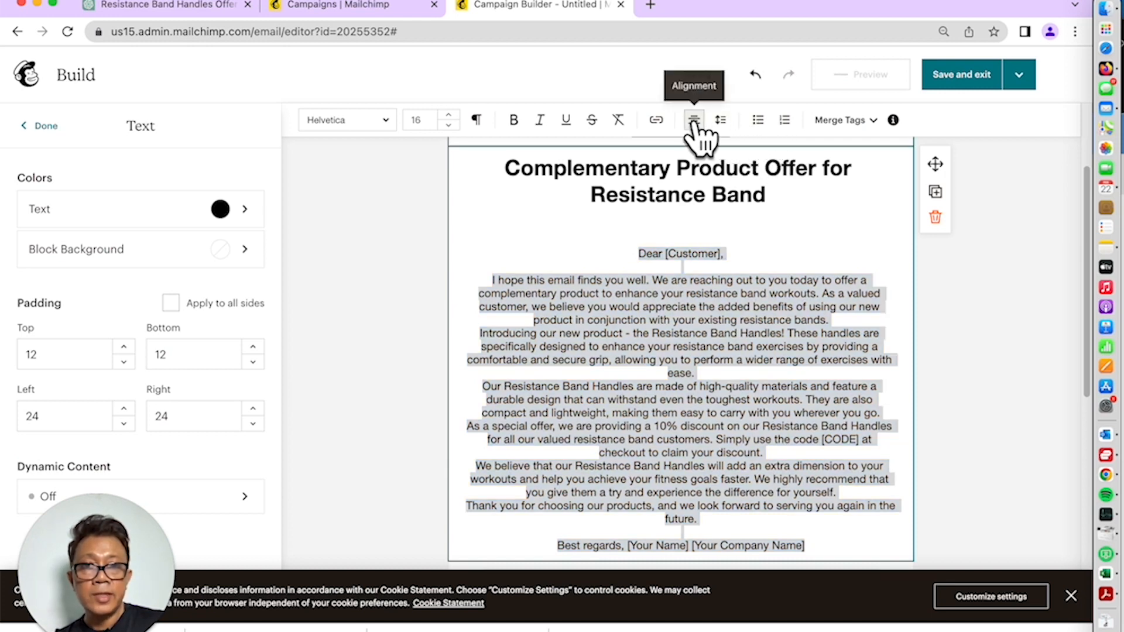
pyautogui.click(695, 156)
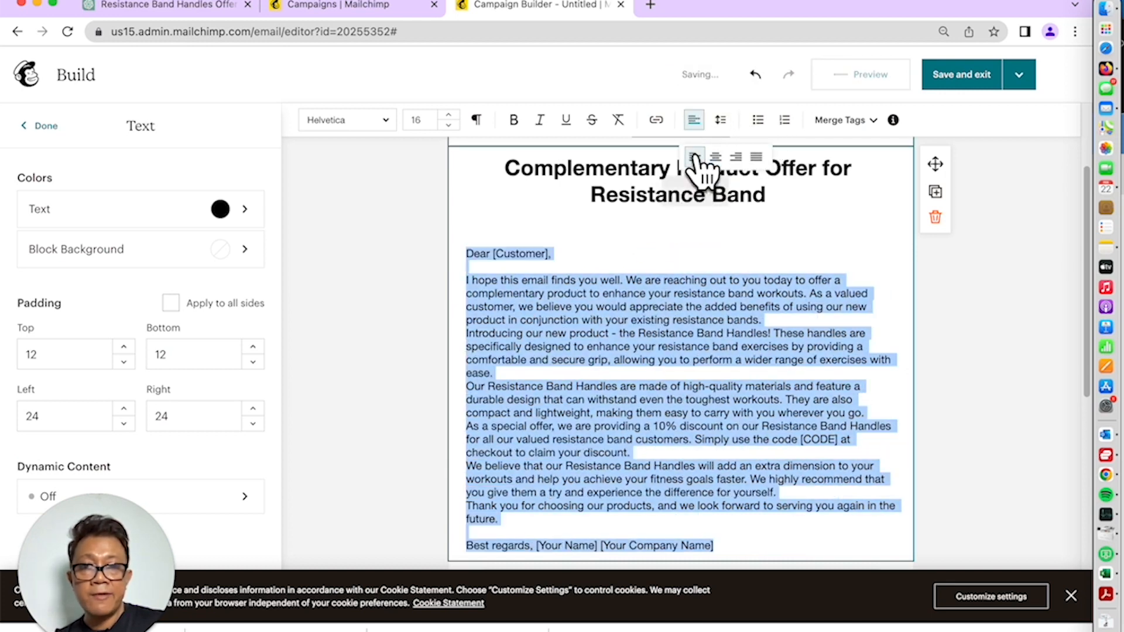
pyautogui.click(610, 270)
# Add blank lines between the body paragraphs and check the letter through to 'Best regards'
pyautogui.scroll(-2, 612, 271)
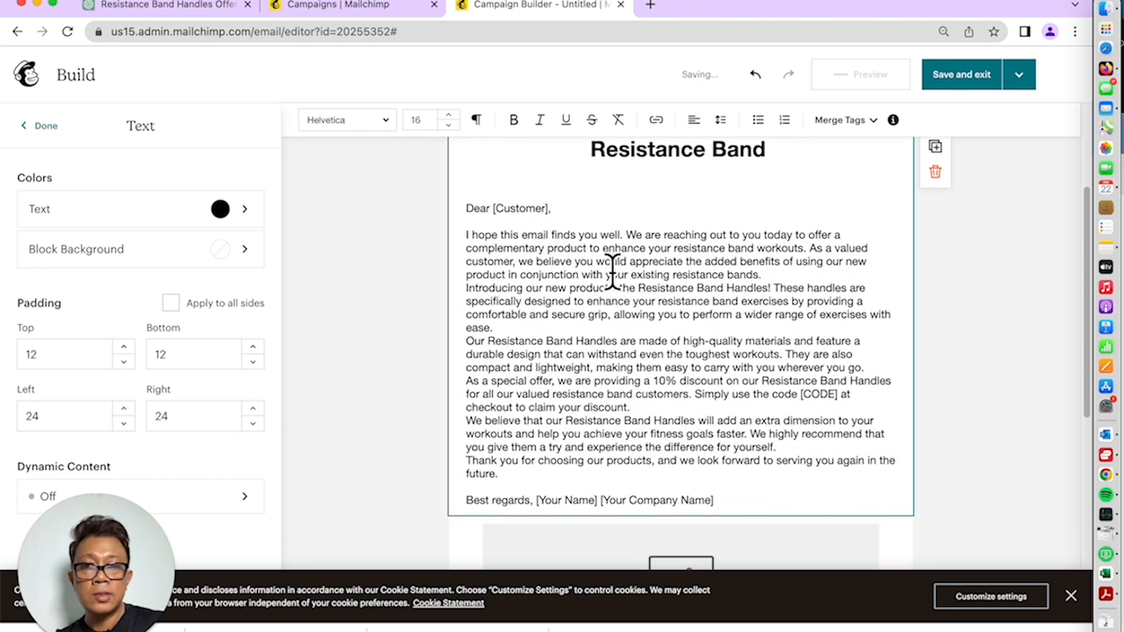
pyautogui.click(790, 279)
pyautogui.press('Return')
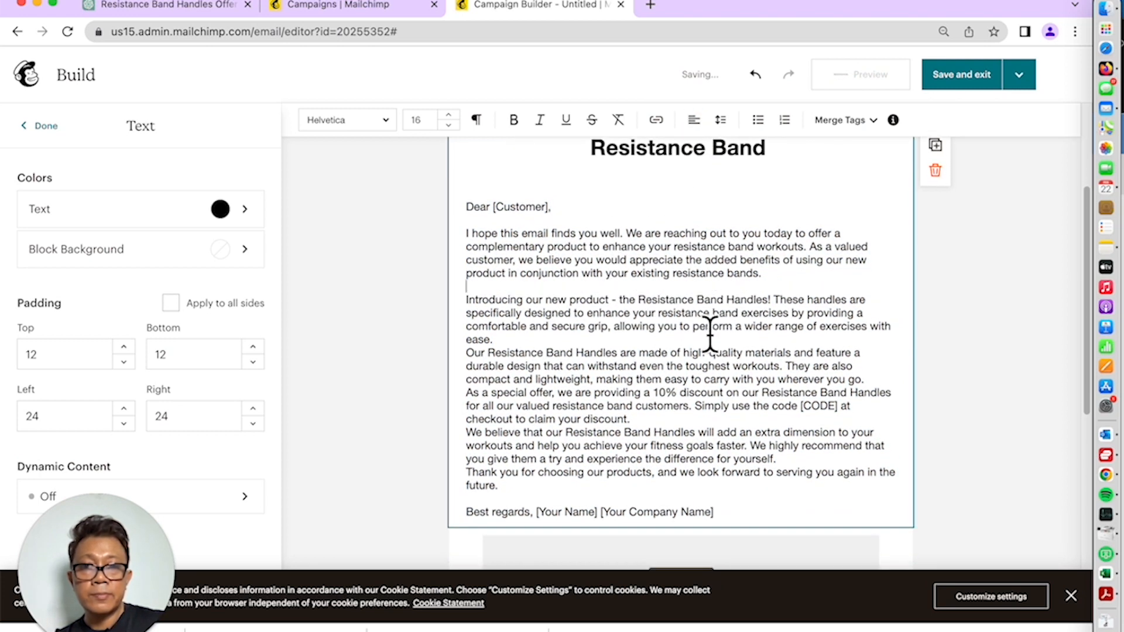
pyautogui.click(710, 335)
pyautogui.press('Return')
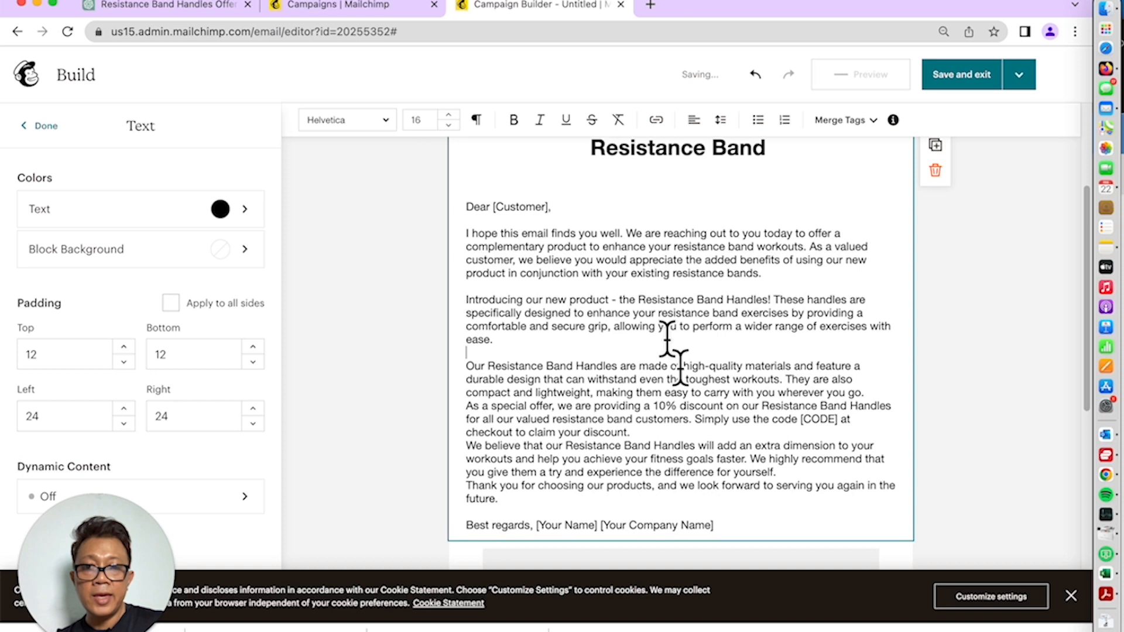
pyautogui.click(667, 433)
pyautogui.press('Return')
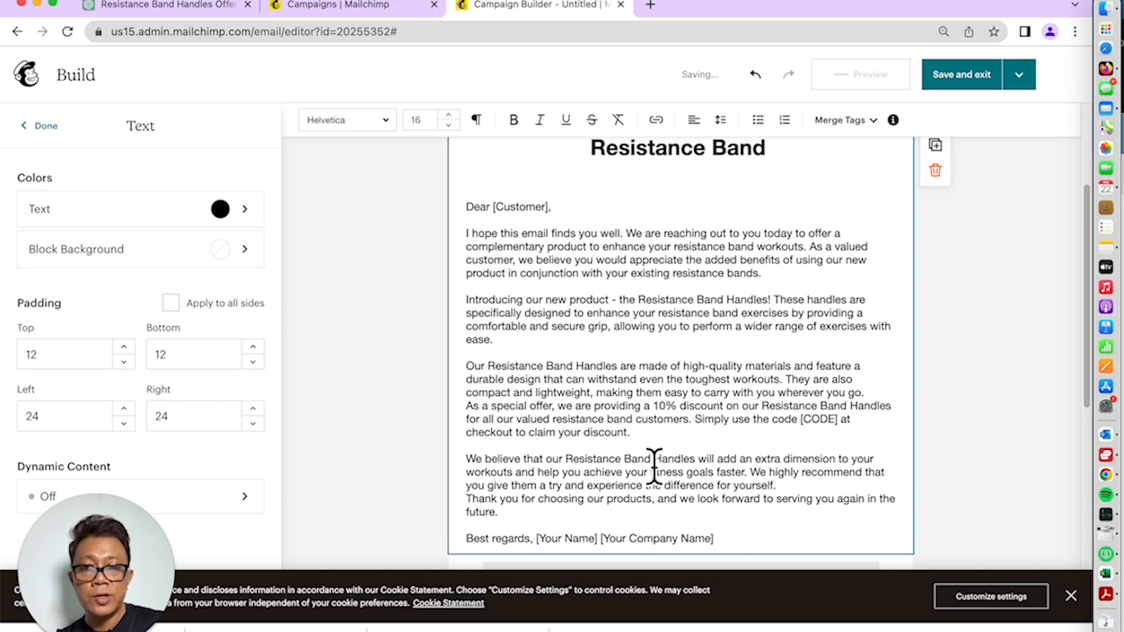
pyautogui.click(812, 488)
pyautogui.press('Return')
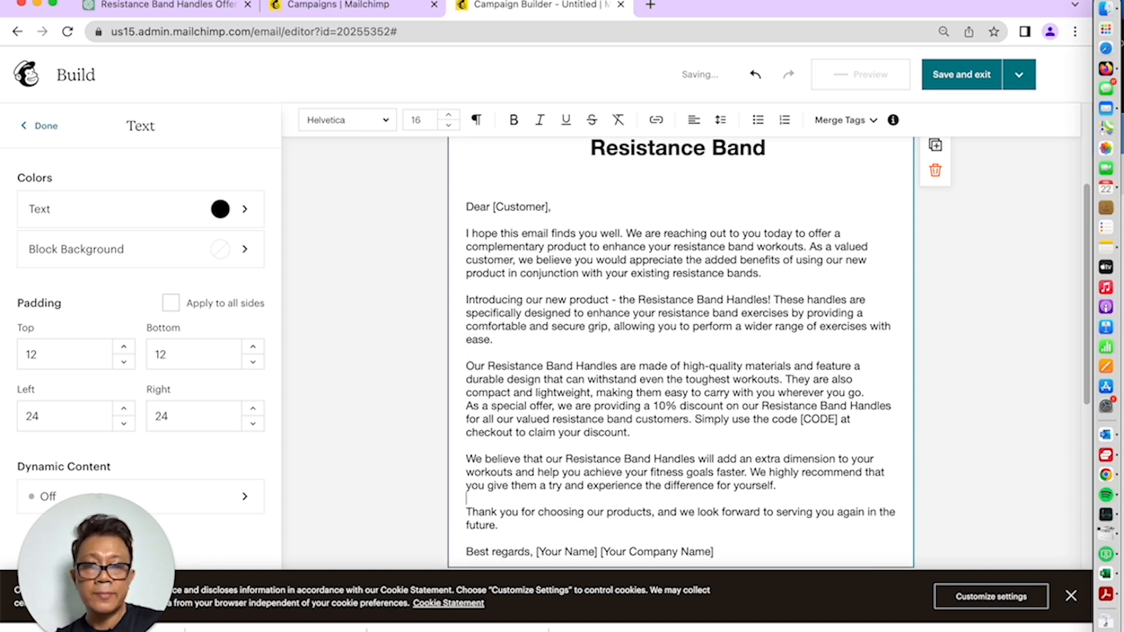
pyautogui.scroll(2, 592, 260)
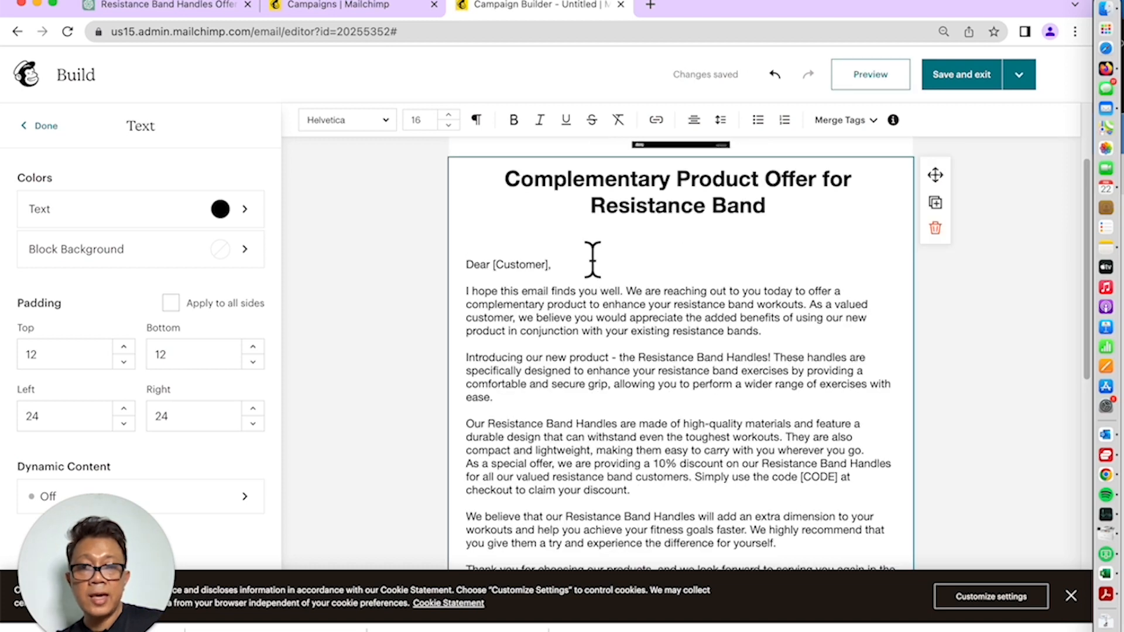
pyautogui.scroll(-2, 592, 259)
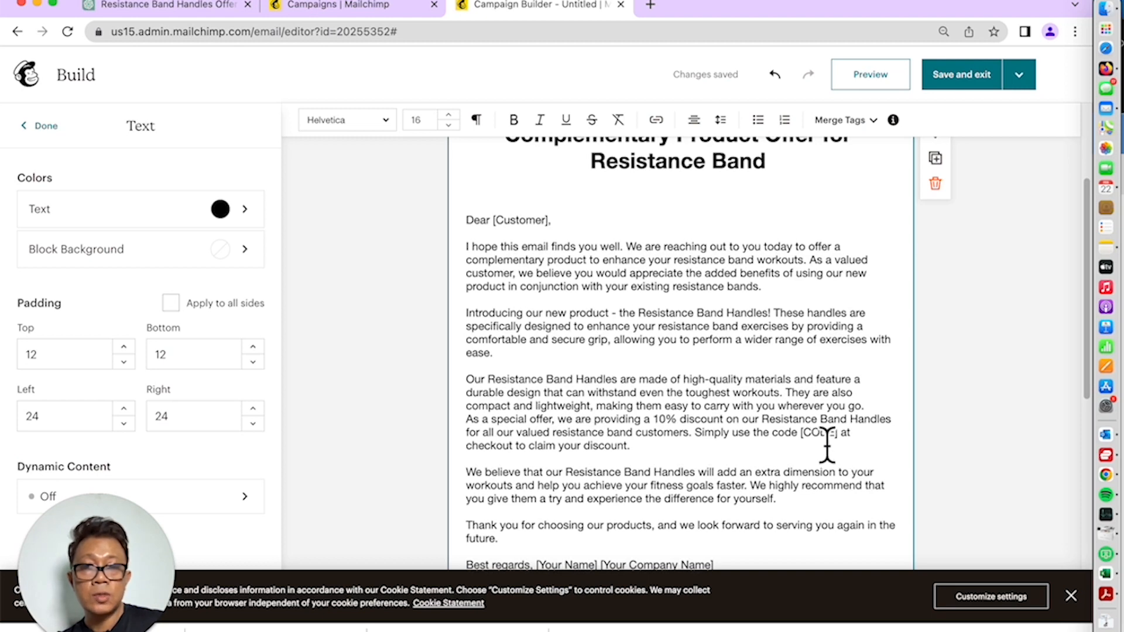
pyautogui.scroll(-2, 826, 444)
pyautogui.scroll(-2, 825, 434)
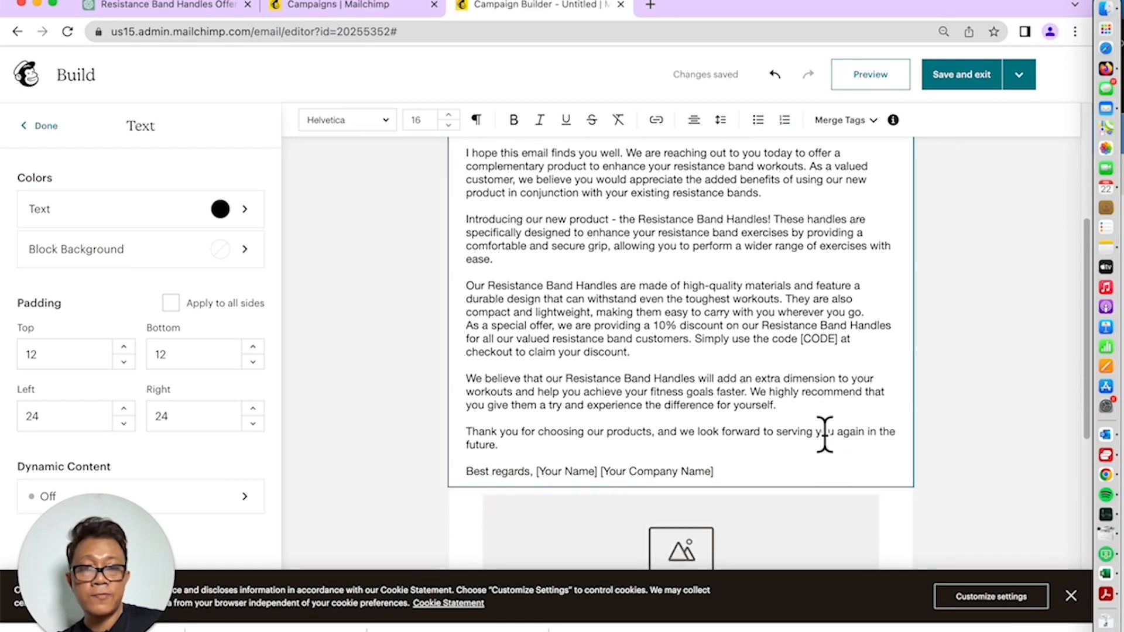
pyautogui.scroll(-2, 824, 434)
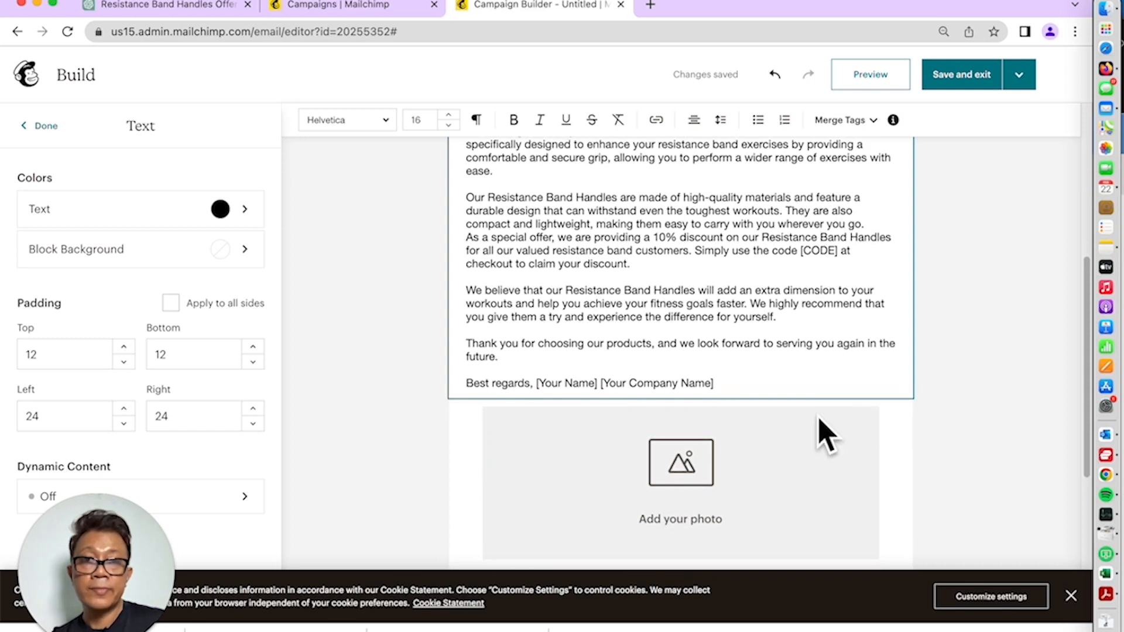
pyautogui.scroll(4, 828, 250)
# Upload the Bowflex home gym photo from Downloads into the image block
pyautogui.scroll(-9, 829, 250)
pyautogui.click(697, 295)
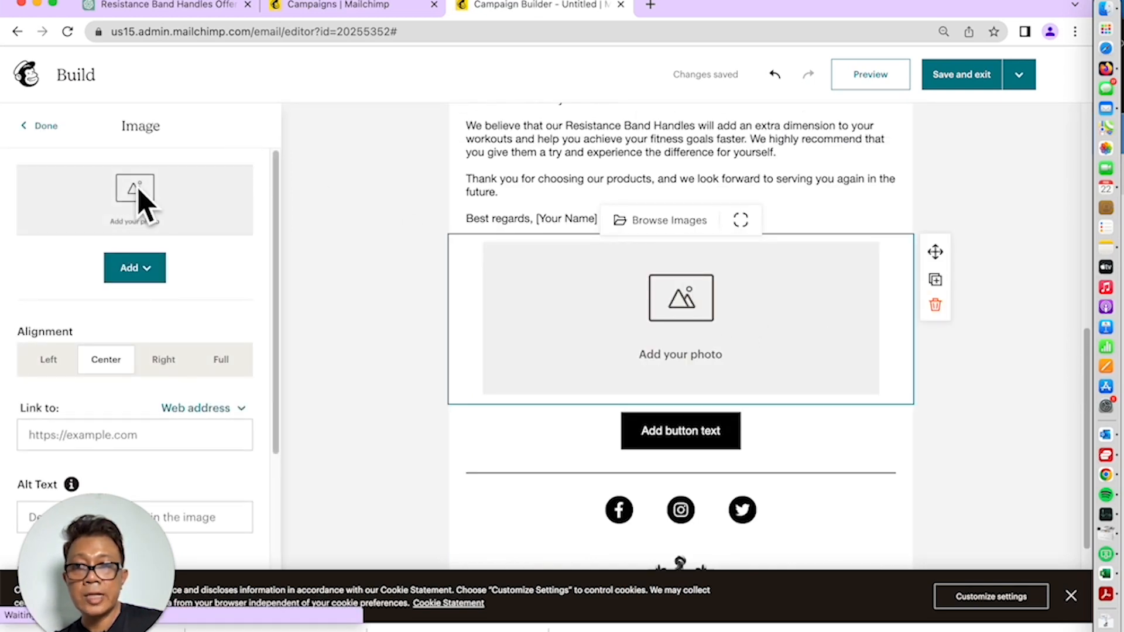
pyautogui.click(132, 271)
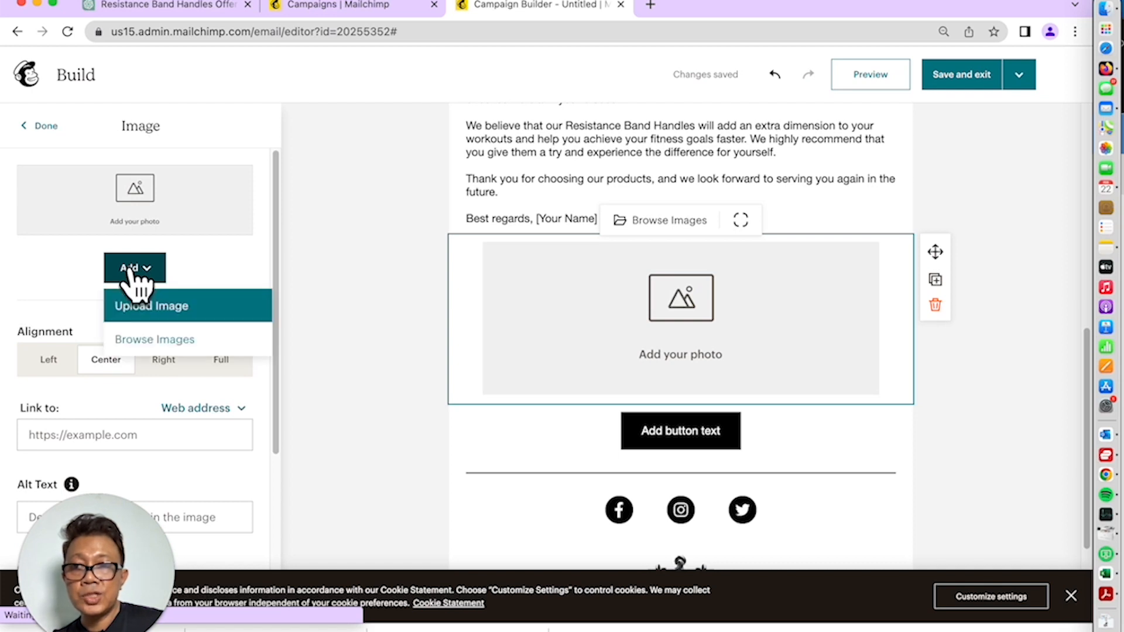
pyautogui.click(159, 308)
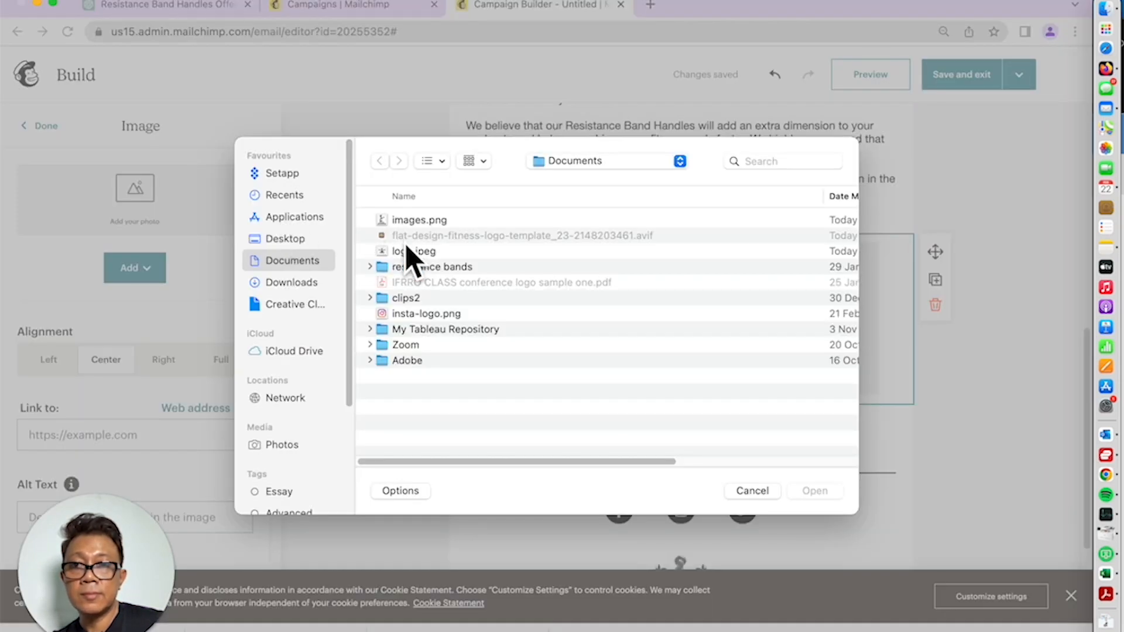
pyautogui.click(321, 283)
pyautogui.doubleClick(429, 220)
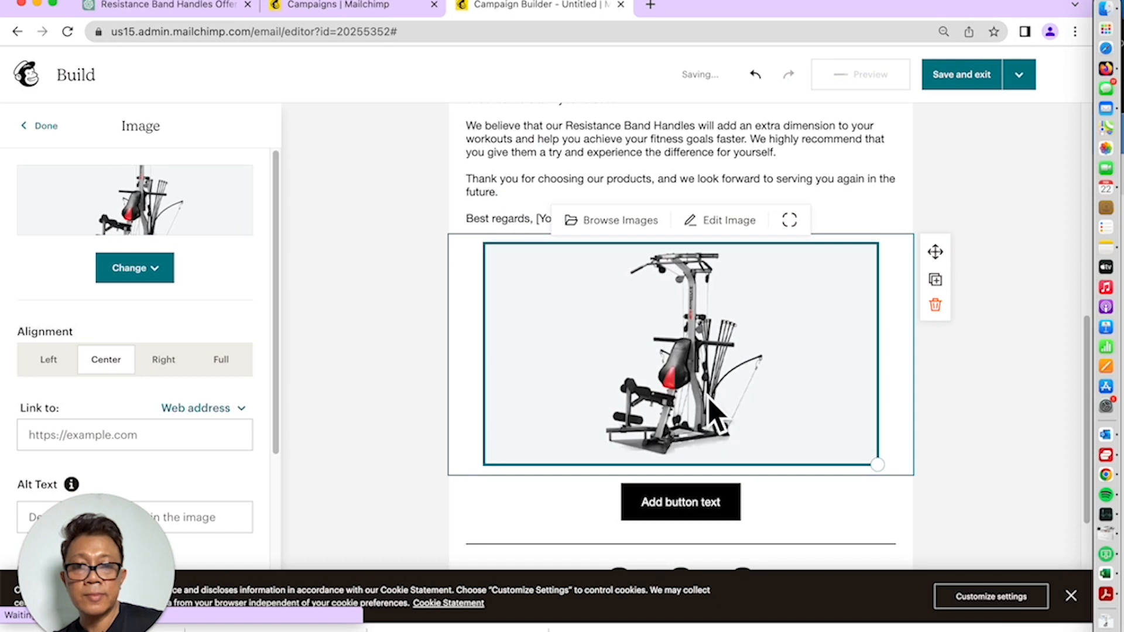
# Set the button to 'Click here to find out more' and sign the letter Fitness Company
pyautogui.scroll(-3, 715, 409)
pyautogui.click(709, 410)
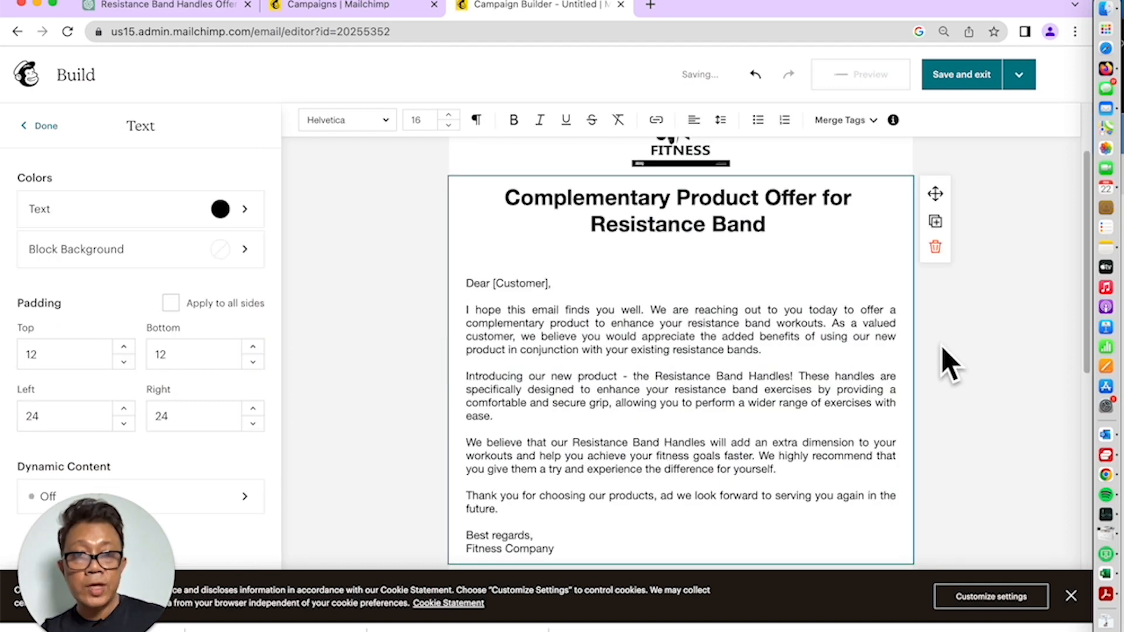
pyautogui.scroll(-5, 948, 366)
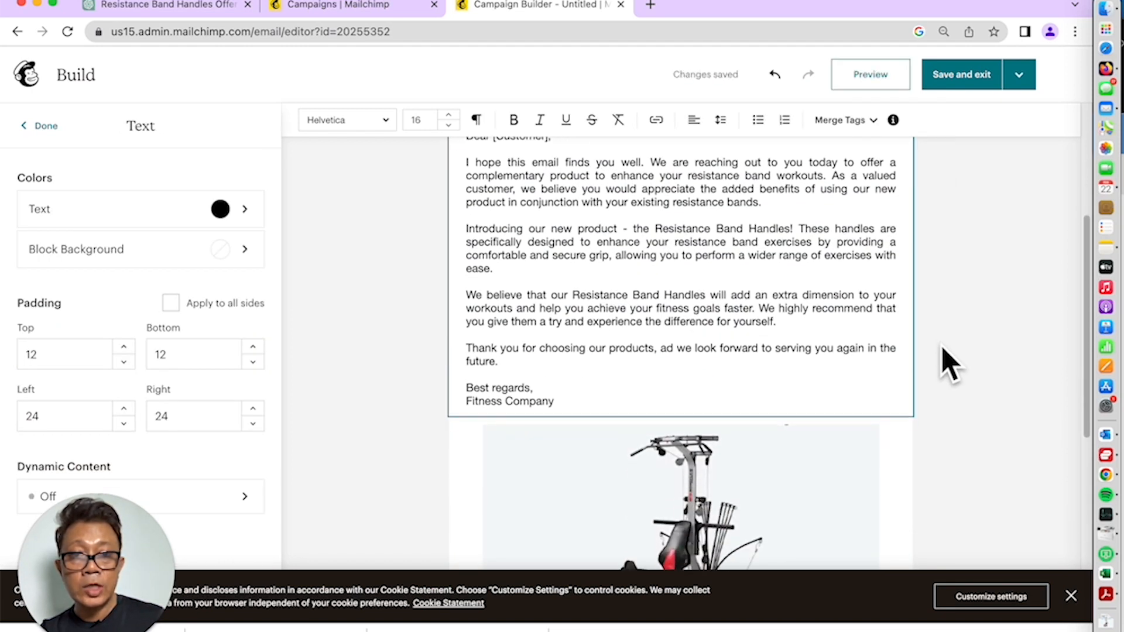
pyautogui.scroll(-4, 948, 366)
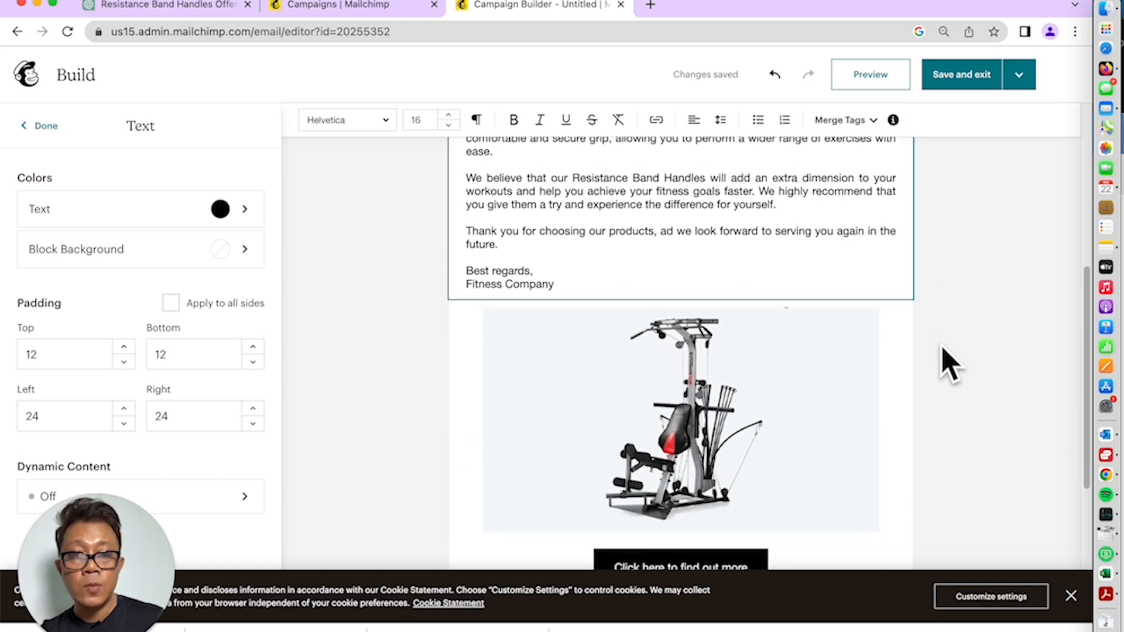
pyautogui.scroll(8, 948, 366)
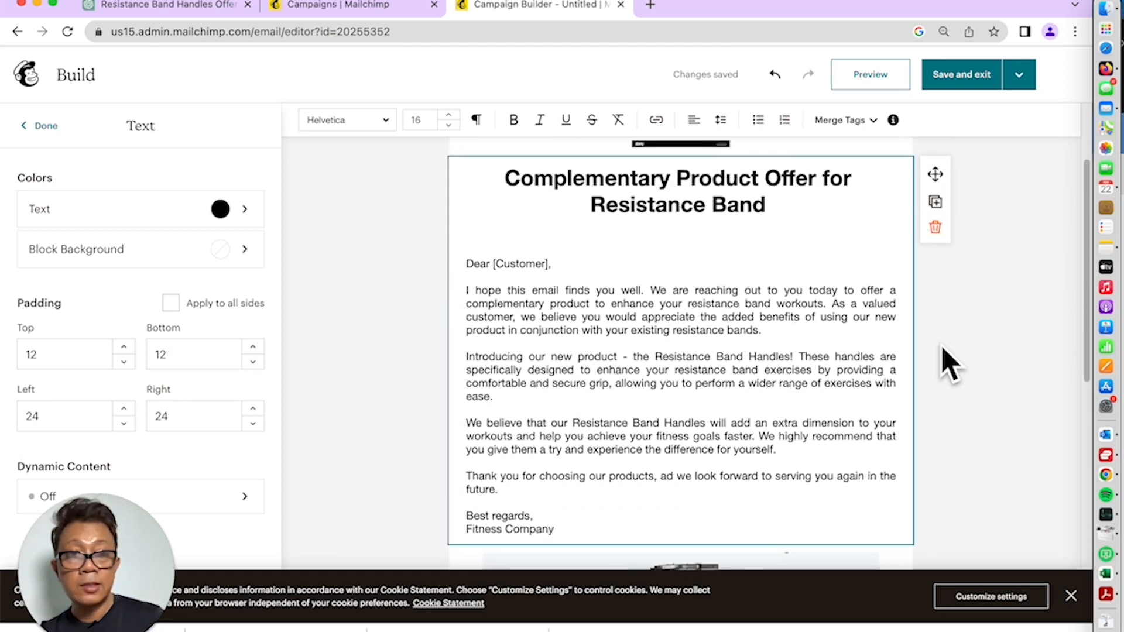
# Save and exit the builder, then preview the finished email full screen
pyautogui.click(958, 77)
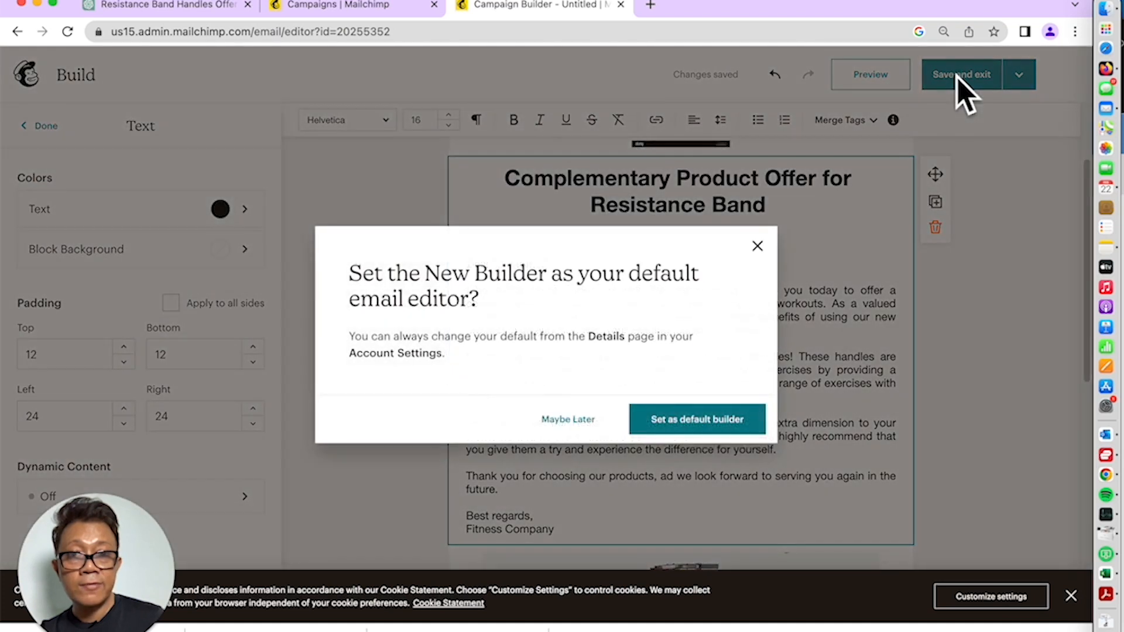
pyautogui.click(577, 419)
pyautogui.scroll(-2, 605, 409)
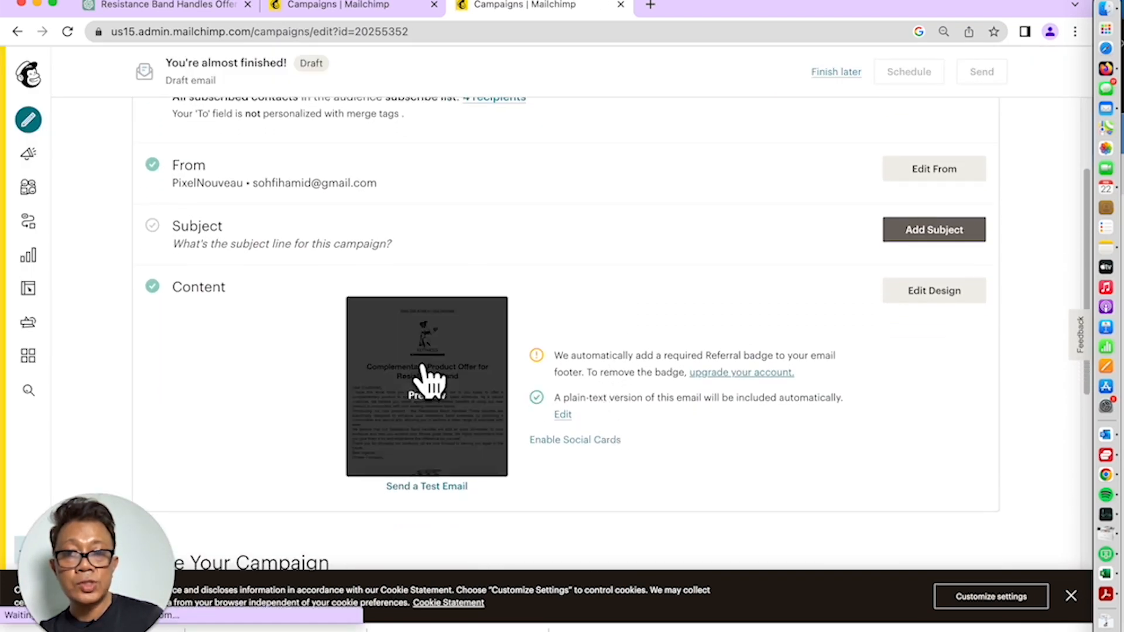
pyautogui.click(428, 383)
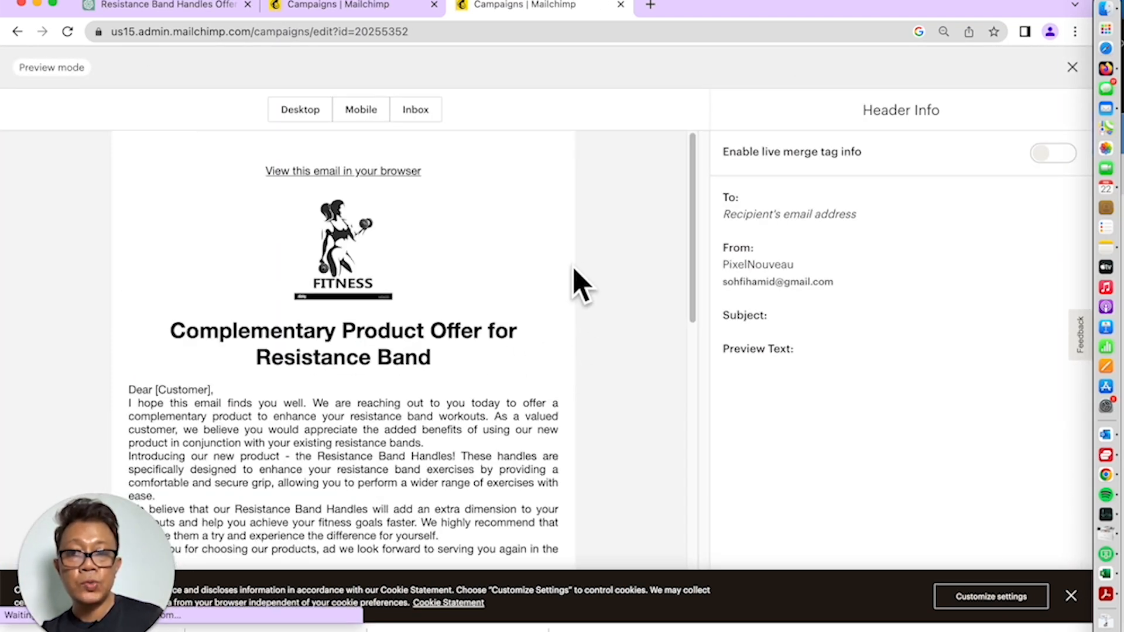
pyautogui.scroll(-5, 440, 377)
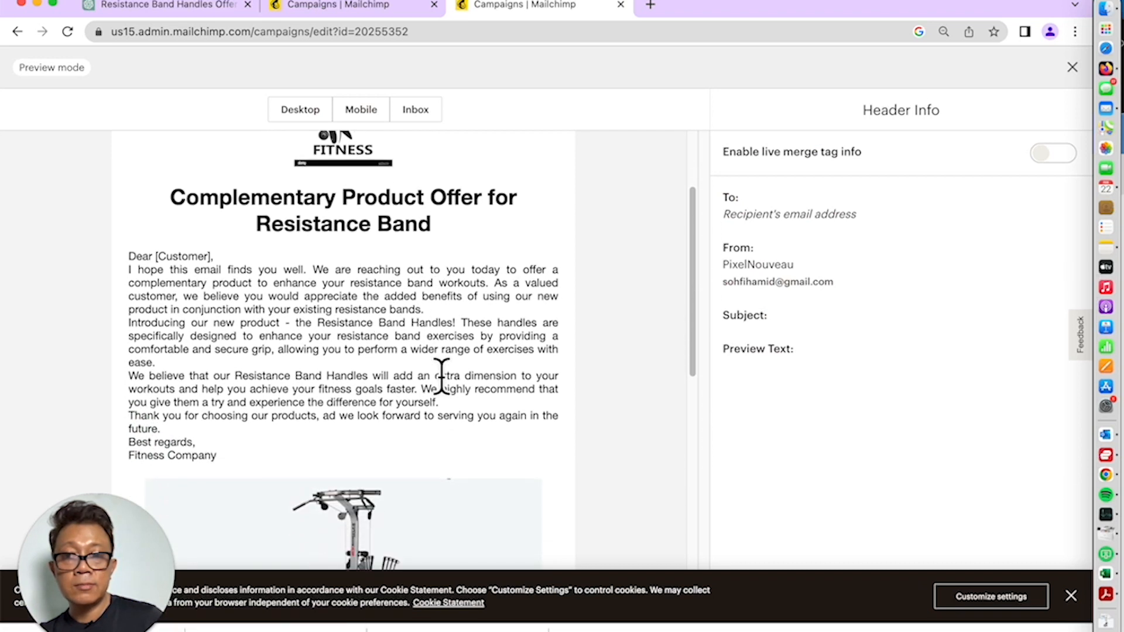
pyautogui.scroll(2, 447, 392)
pyautogui.scroll(-2, 441, 377)
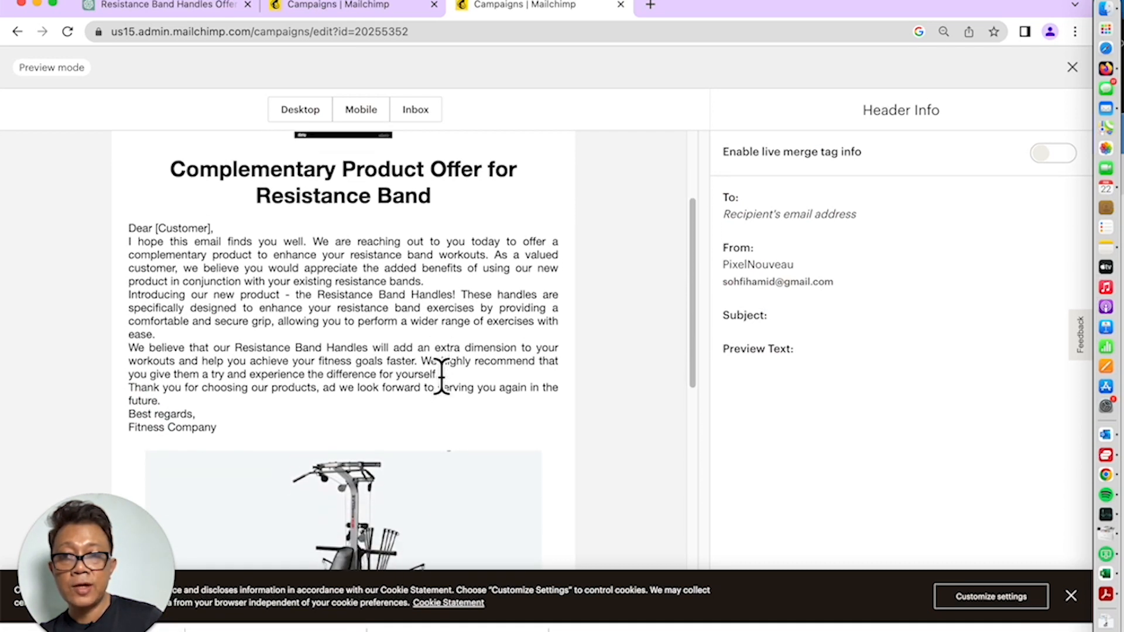
pyautogui.scroll(-1, 442, 378)
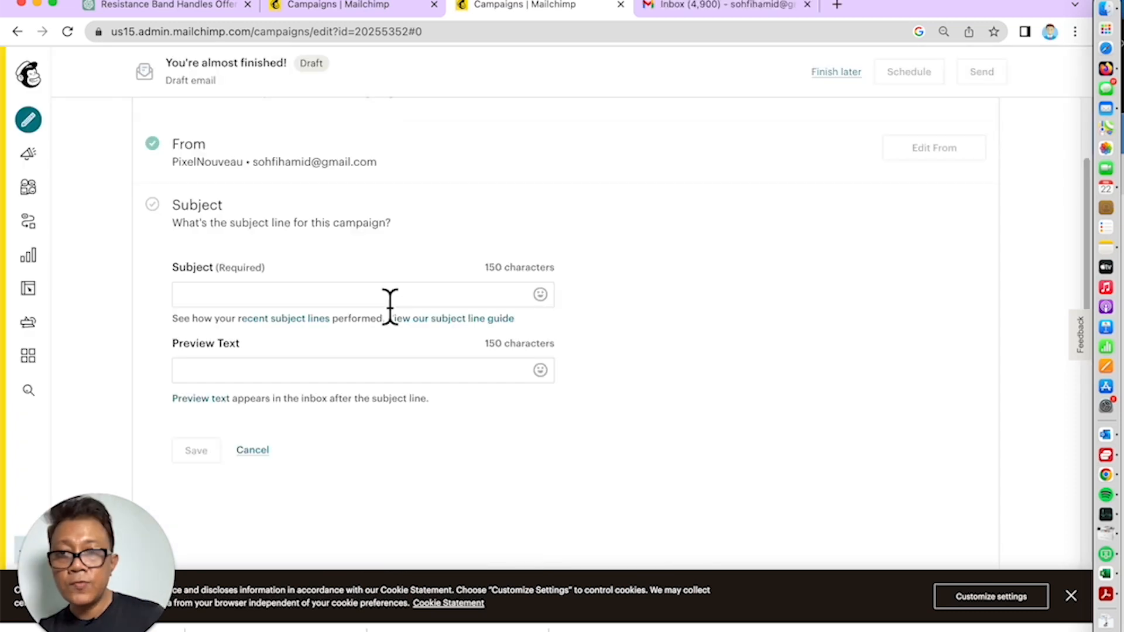
# Set the subject to 'Complementary Product Offer for Resistance Band', save it, and send a test email
pyautogui.click(389, 294)
pyautogui.write('Complementary Product Offer for Resistance Band Customers')
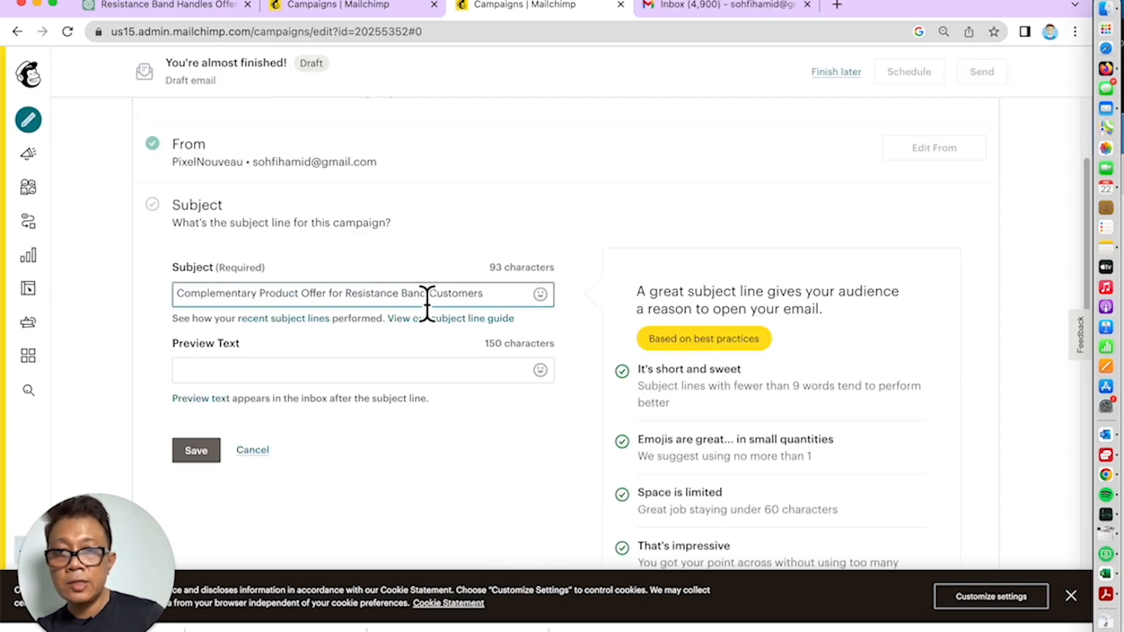
pyautogui.press('BackSpace')
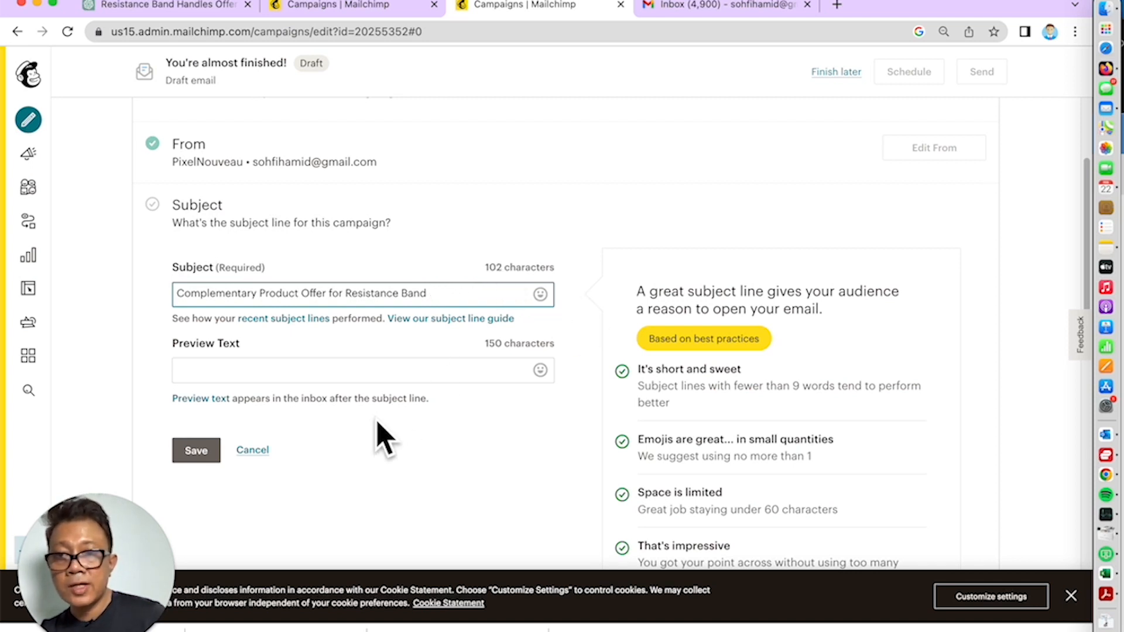
pyautogui.click(199, 451)
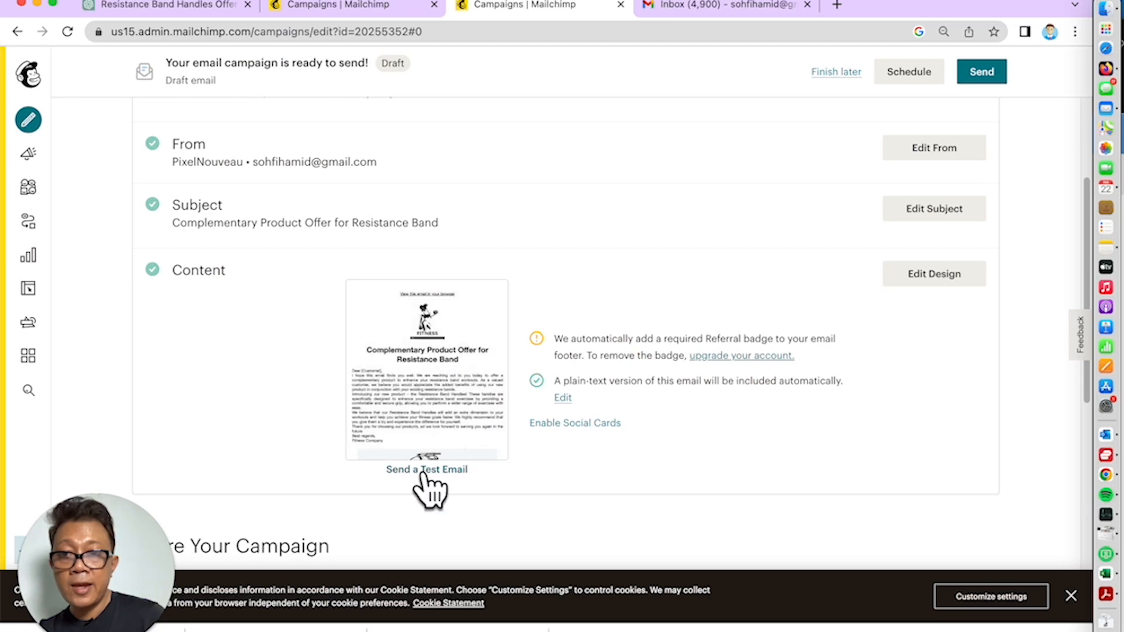
pyautogui.click(423, 470)
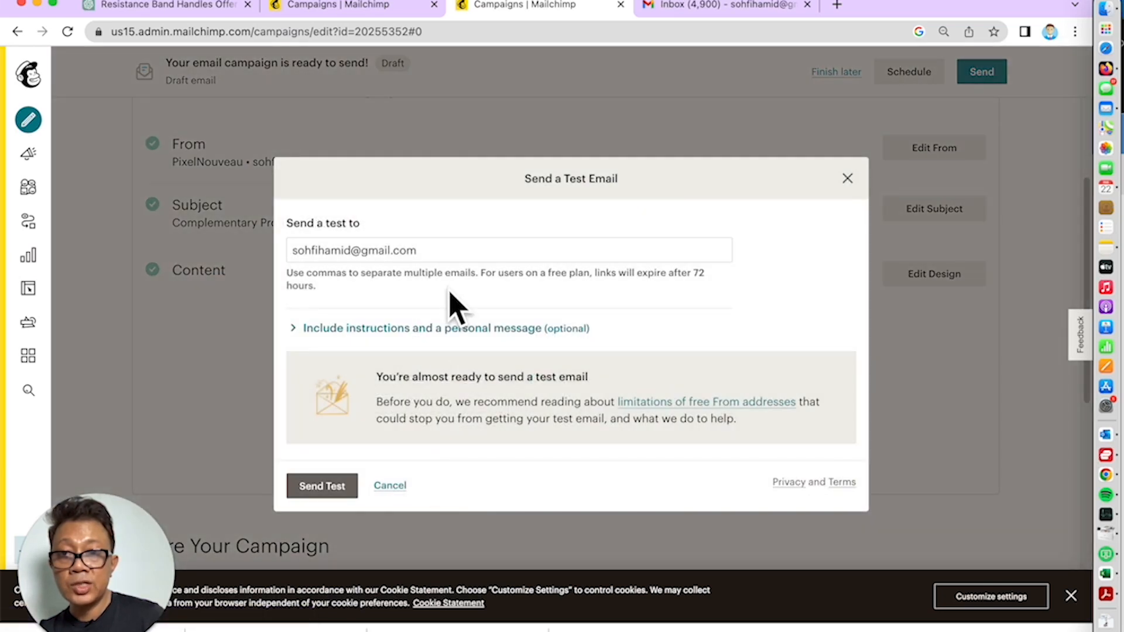
pyautogui.click(321, 486)
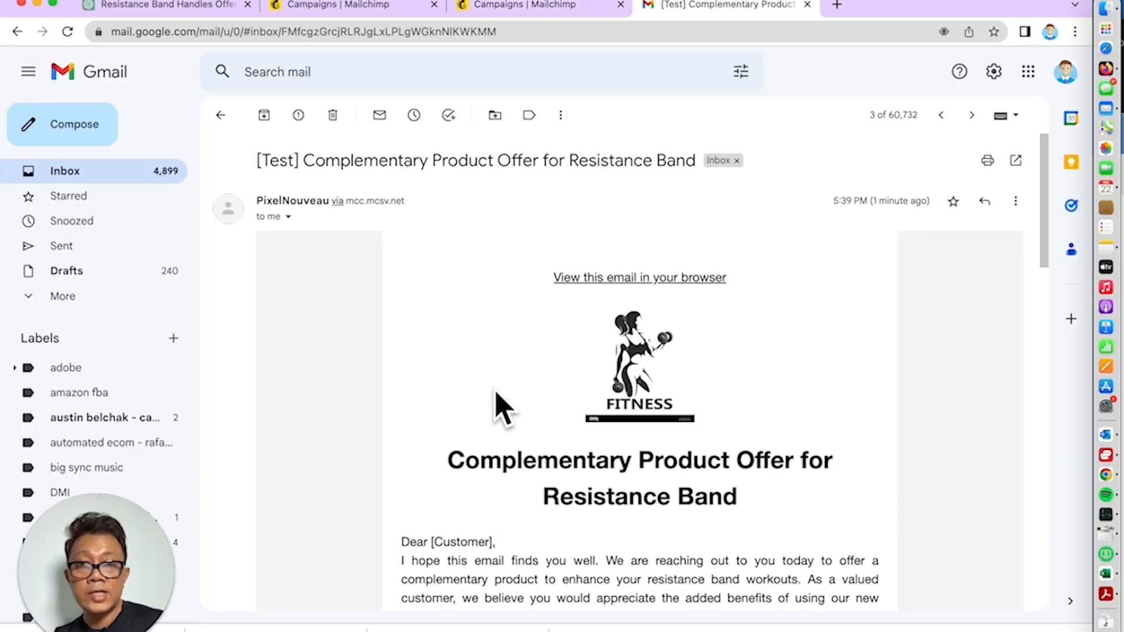
# Read through the Resistance Band test email in Gmail, then return to the Mailchimp campaign
pyautogui.scroll(-1, 501, 408)
pyautogui.scroll(-1, 501, 408)
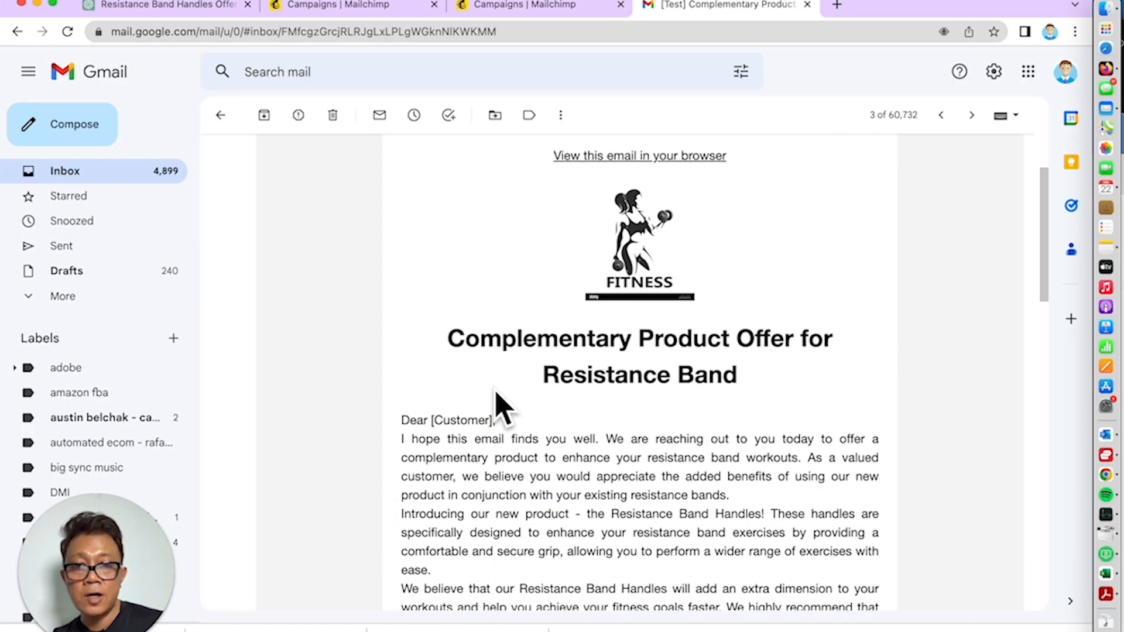
pyautogui.scroll(-1, 499, 408)
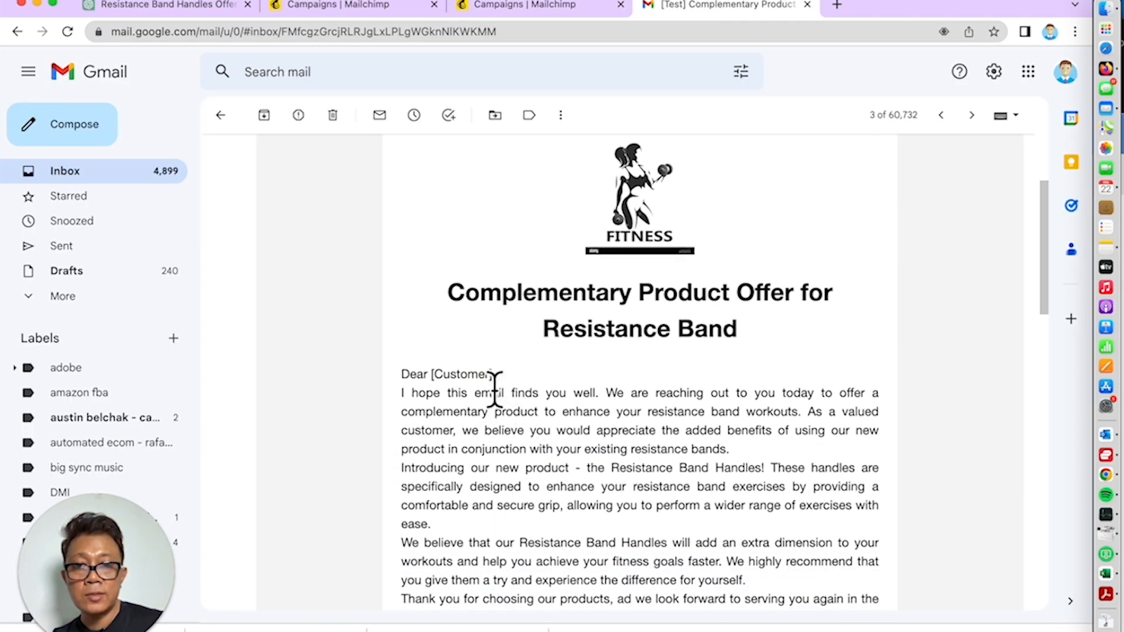
pyautogui.scroll(-1, 495, 389)
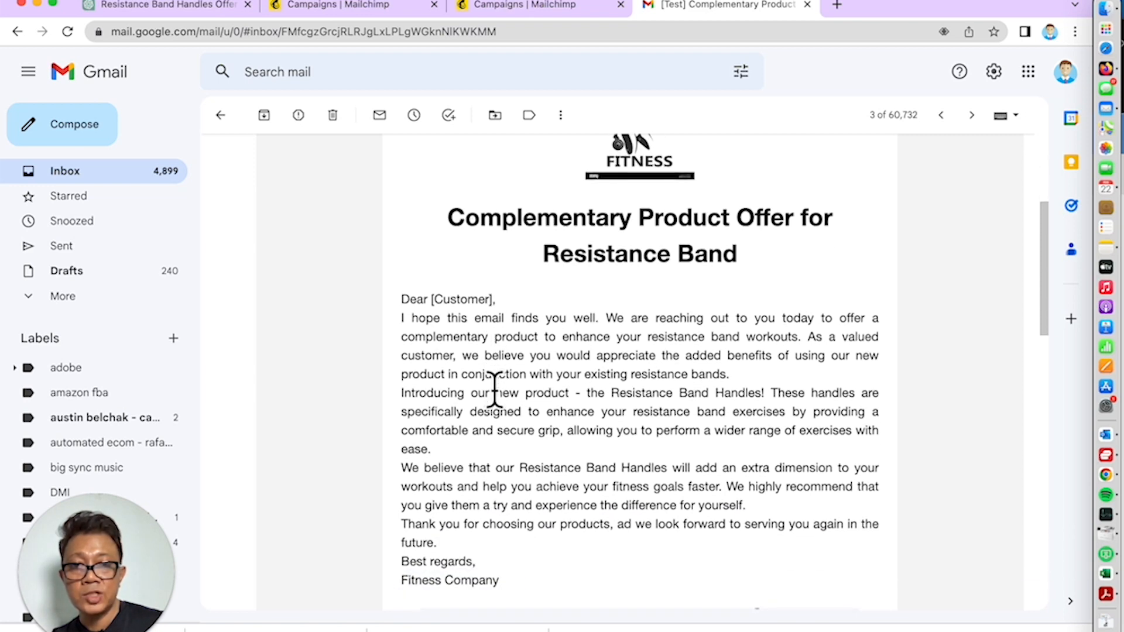
pyautogui.scroll(4, 495, 389)
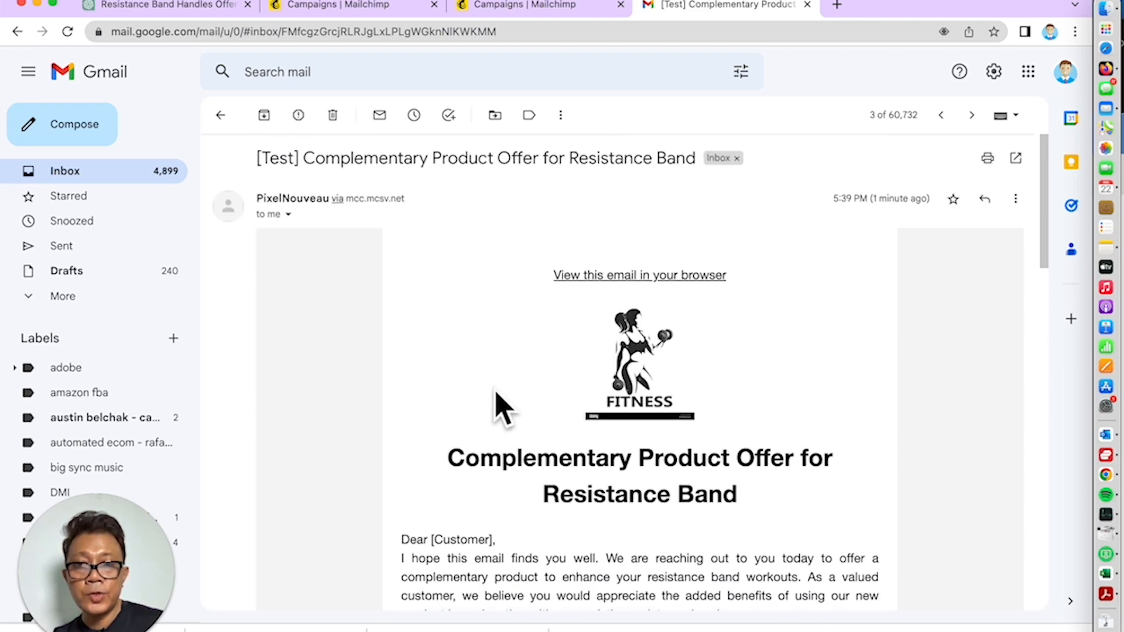
pyautogui.scroll(-3, 499, 408)
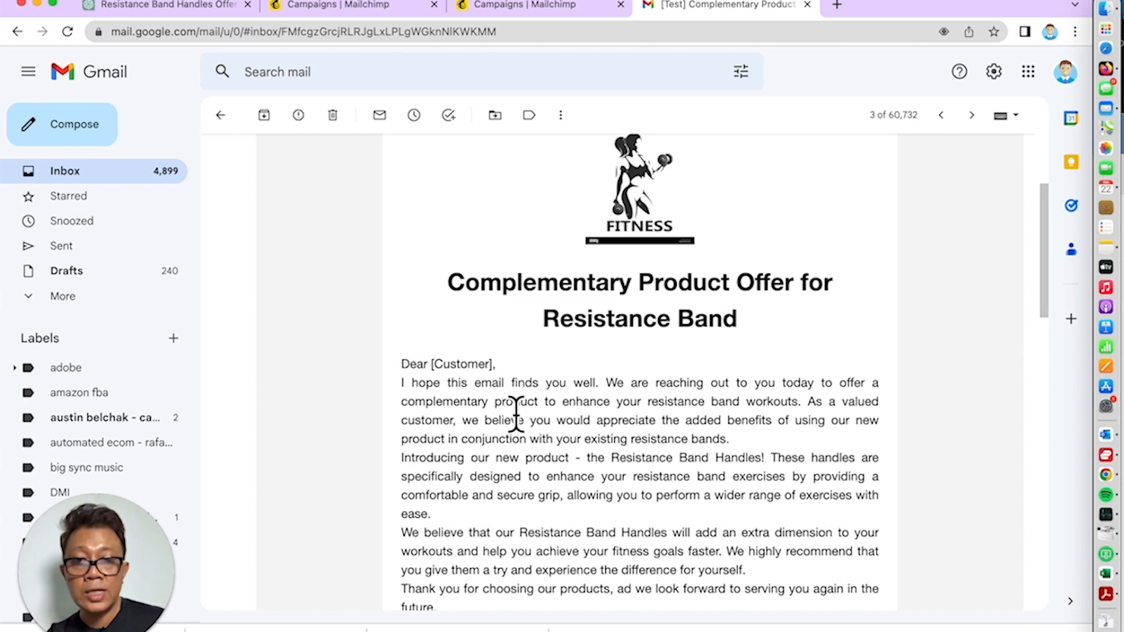
pyautogui.click(531, 12)
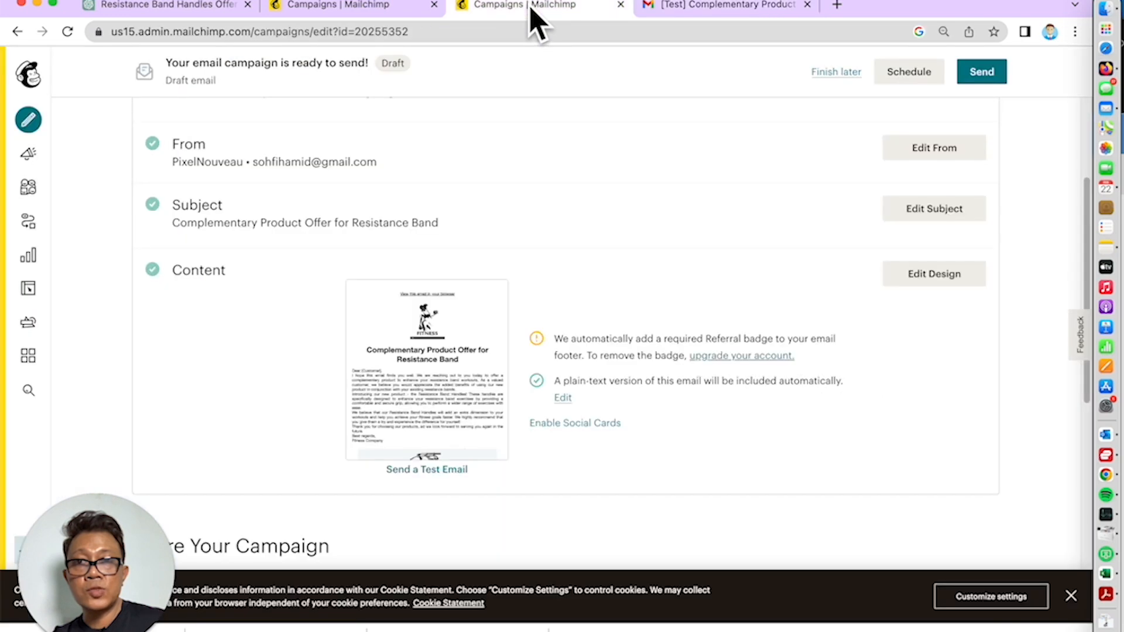
# Reopen the campaign's email design with Edit Design in the Content section
pyautogui.click(931, 278)
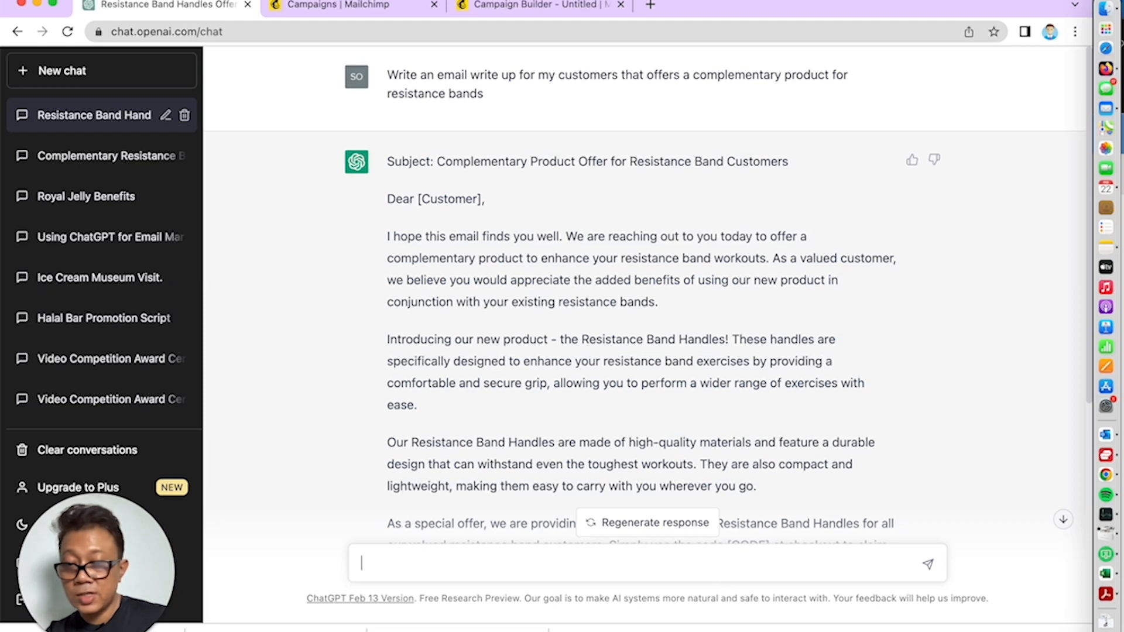
# Ask ChatGPT for a welcome email for new fitness-store subscribers
pyautogui.write('e m')
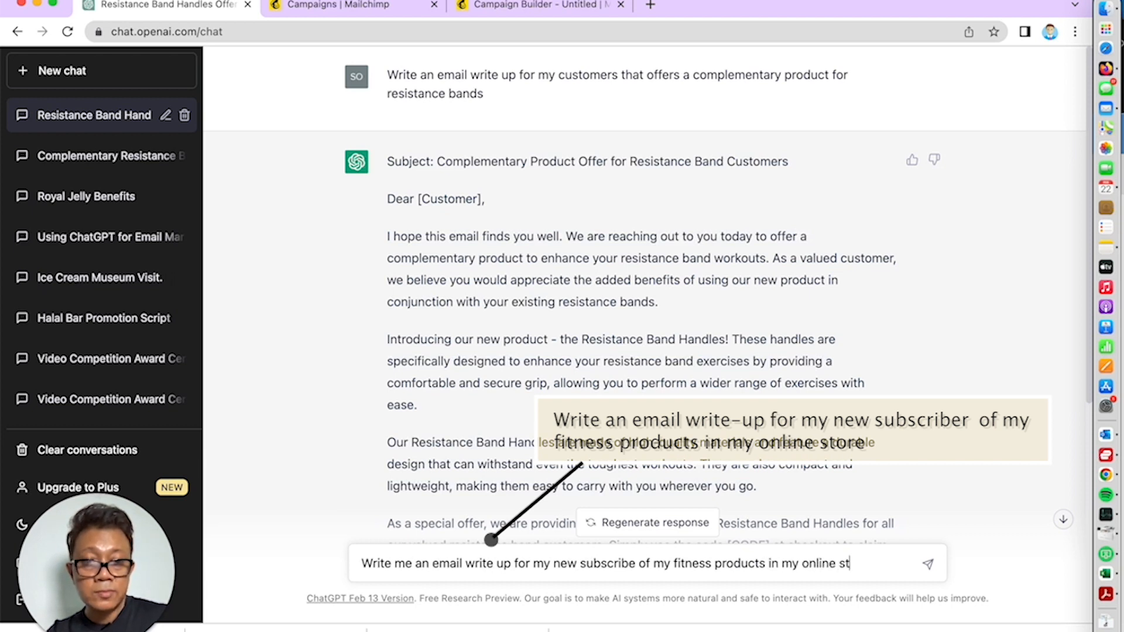
pyautogui.write('e')
pyautogui.press('Return')
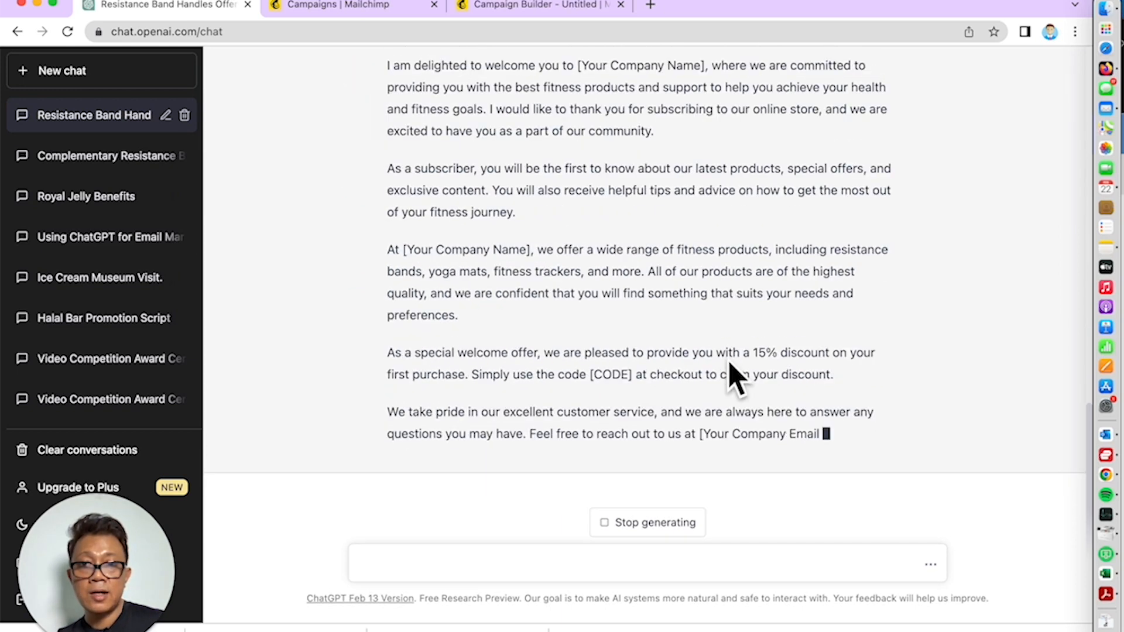
# Select the generated welcome email from the Subject line down to Best regards
pyautogui.scroll(3, 734, 377)
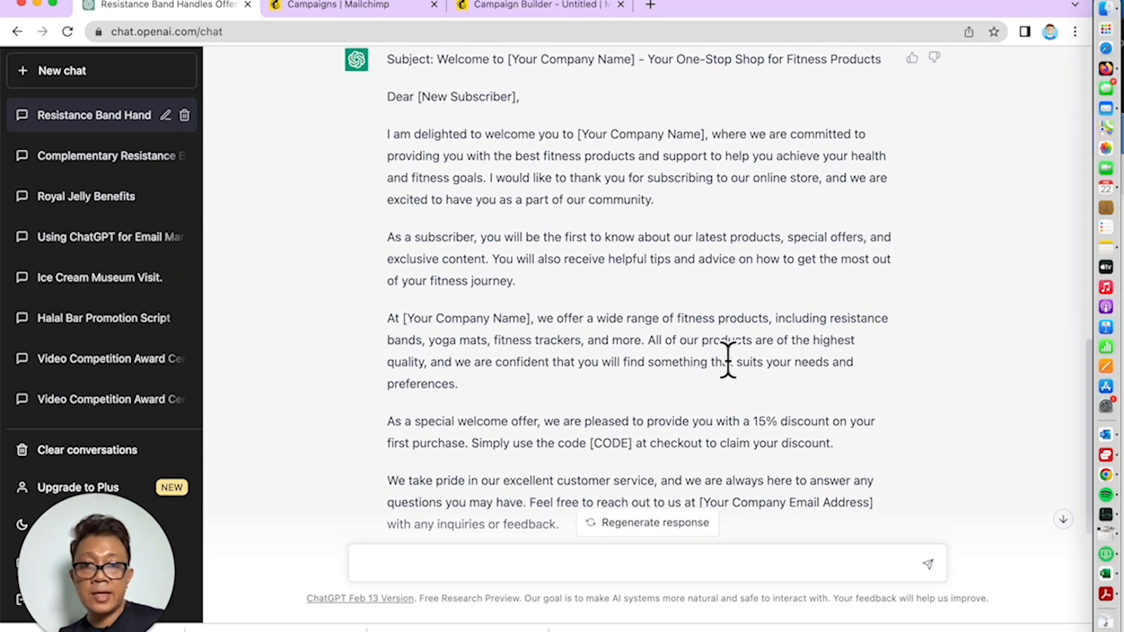
pyautogui.scroll(-6, 728, 360)
pyautogui.scroll(6, 727, 360)
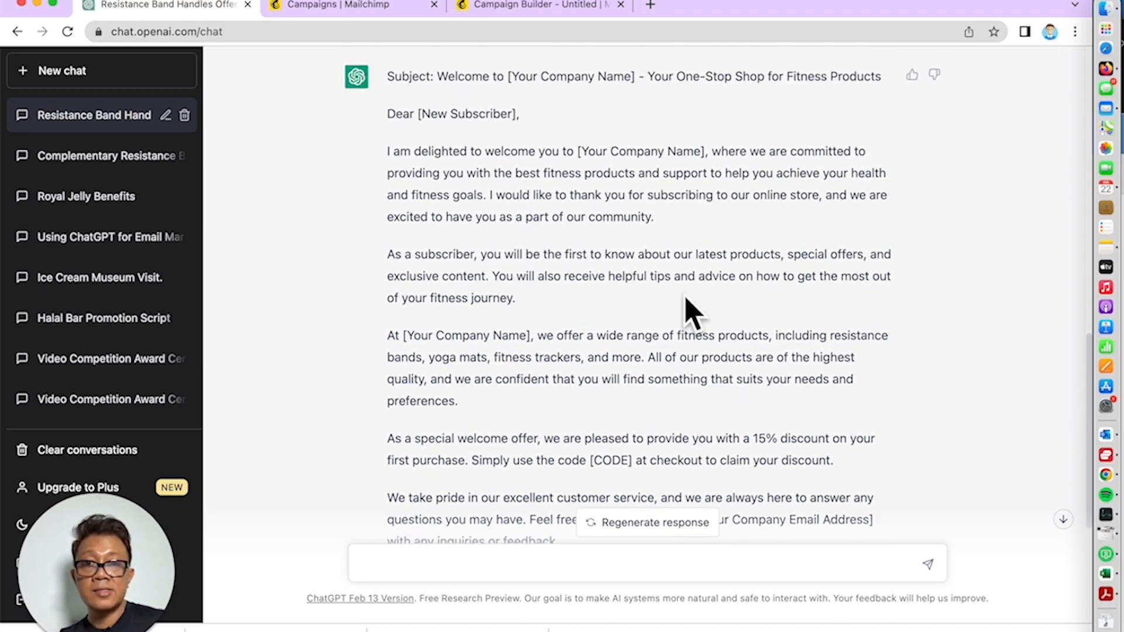
pyautogui.moveTo(395, 88); pyautogui.dragTo(514, 440)
pyautogui.press('super+c')
pyautogui.click(514, 440)
pyautogui.scroll(-3, 586, 410)
pyautogui.scroll(-3, 596, 404)
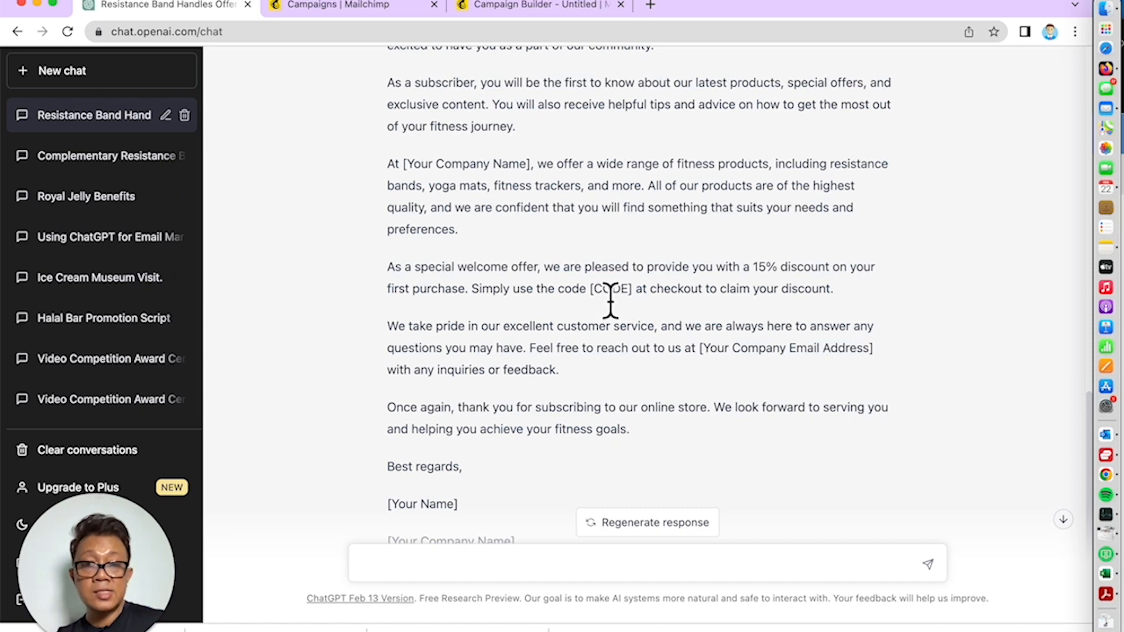
pyautogui.scroll(5, 634, 304)
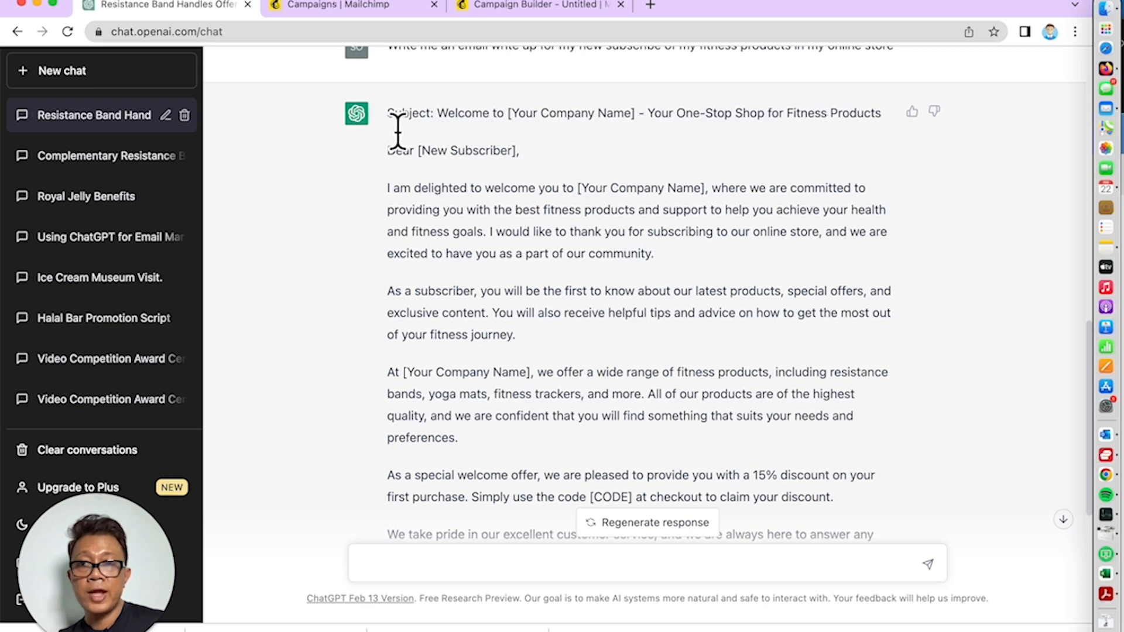
pyautogui.moveTo(388, 114); pyautogui.dragTo(515, 314)
pyautogui.scroll(-3, 497, 489)
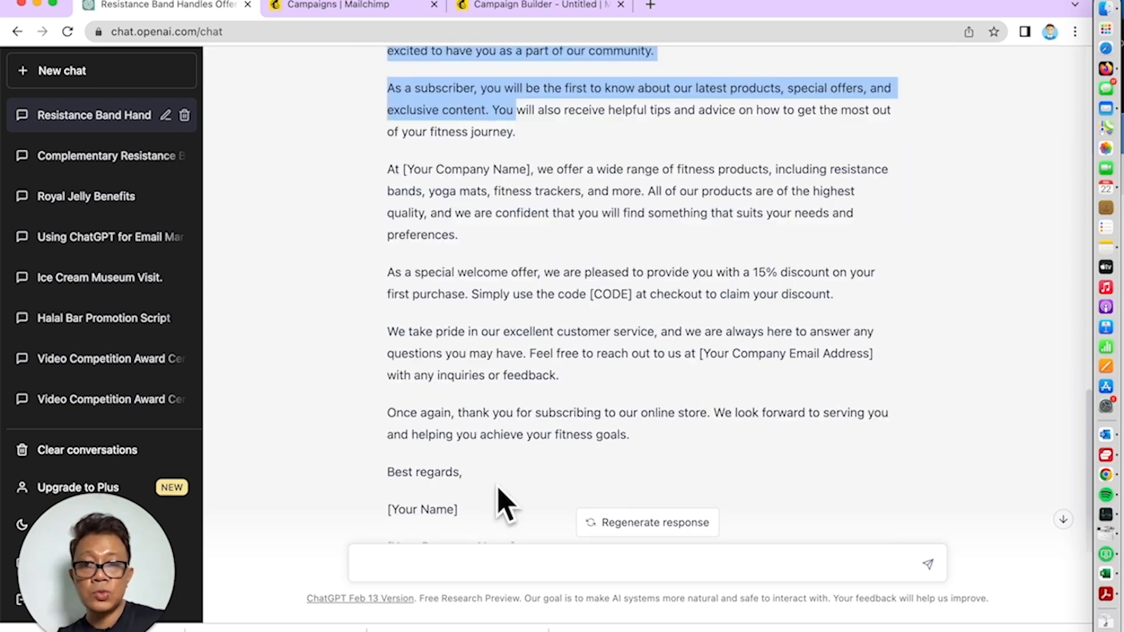
pyautogui.moveTo(498, 488); pyautogui.dragTo(471, 477)
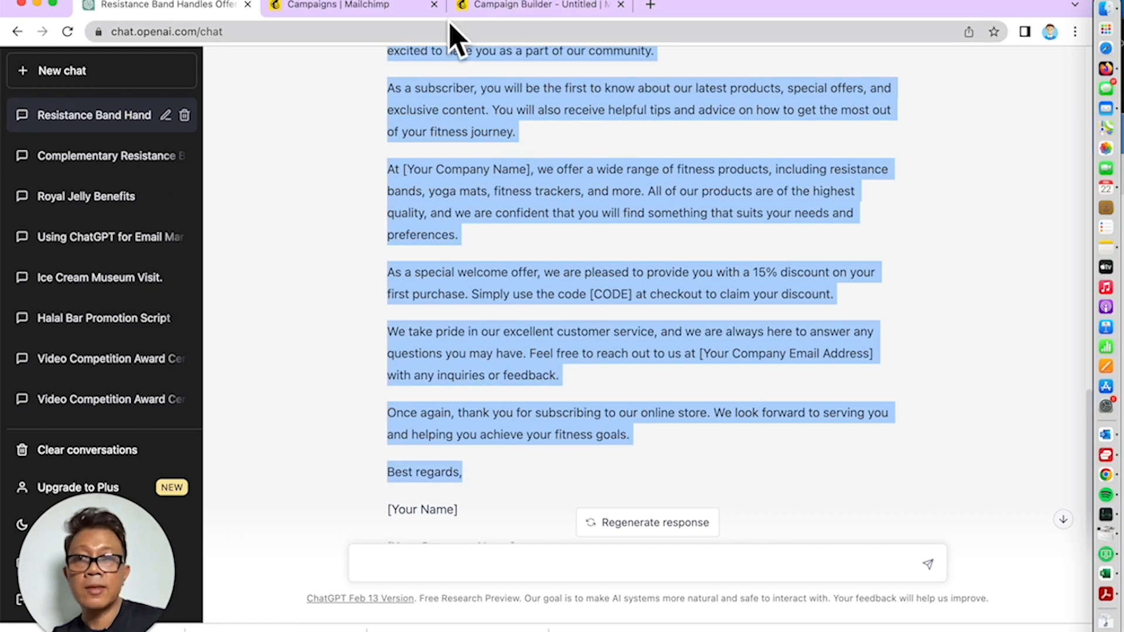
# Replace the email's old body paragraphs with the pasted ChatGPT welcome text
pyautogui.click(515, 7)
pyautogui.scroll(-3, 702, 422)
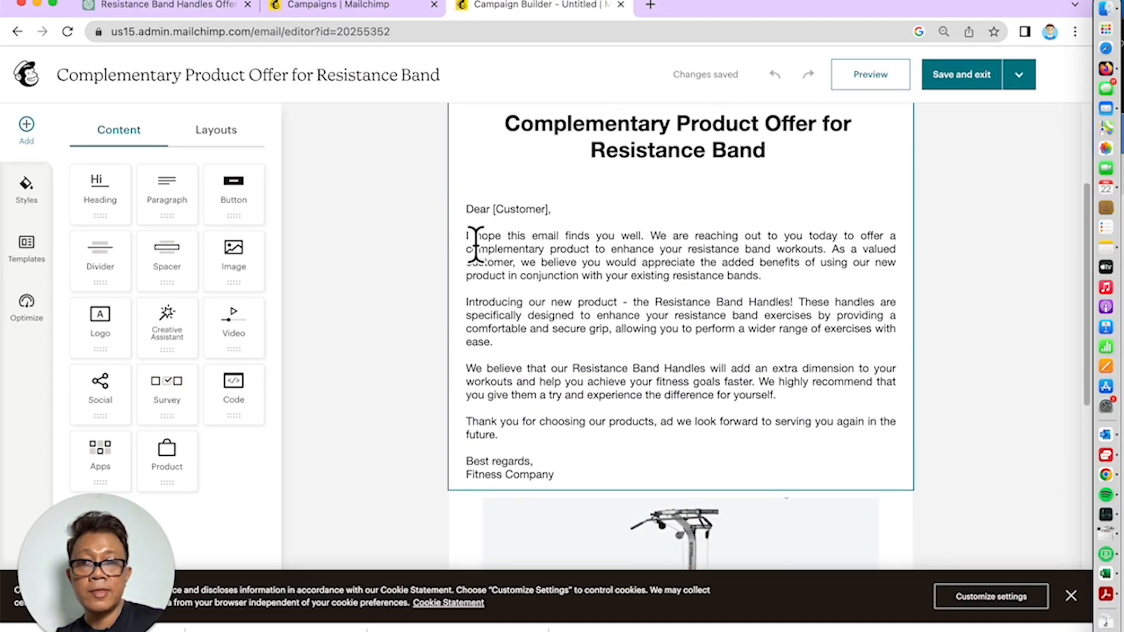
pyautogui.click(565, 434)
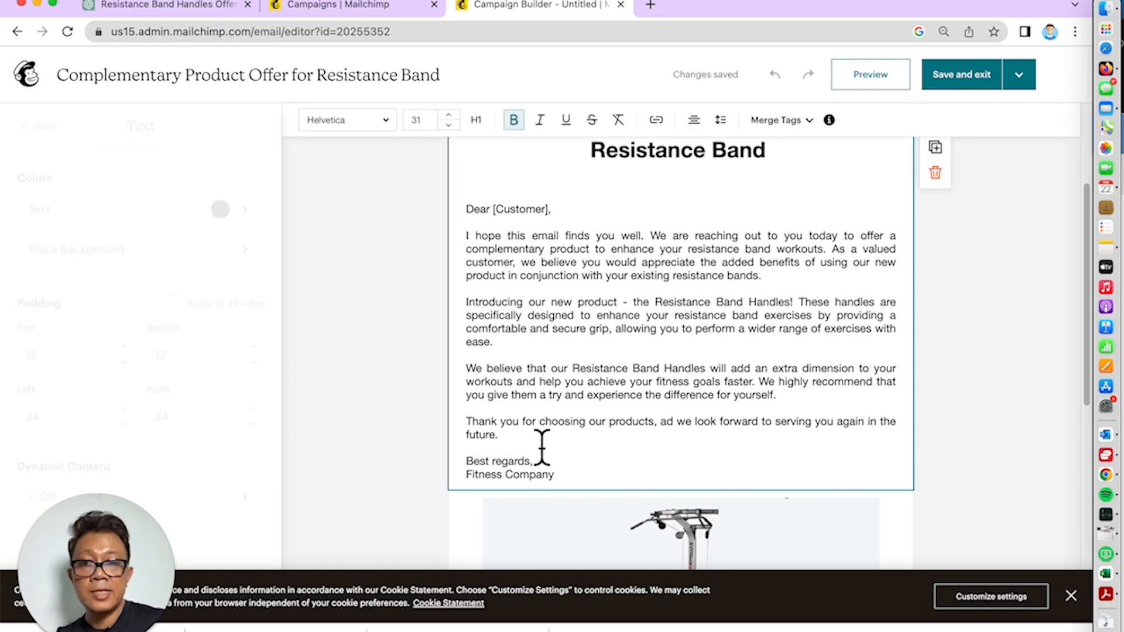
pyautogui.moveTo(535, 449)
pyautogui.mouseDown()
pyautogui.moveTo(471, 276)
pyautogui.moveTo(549, 461)
pyautogui.mouseUp()
pyautogui.click(467, 242)
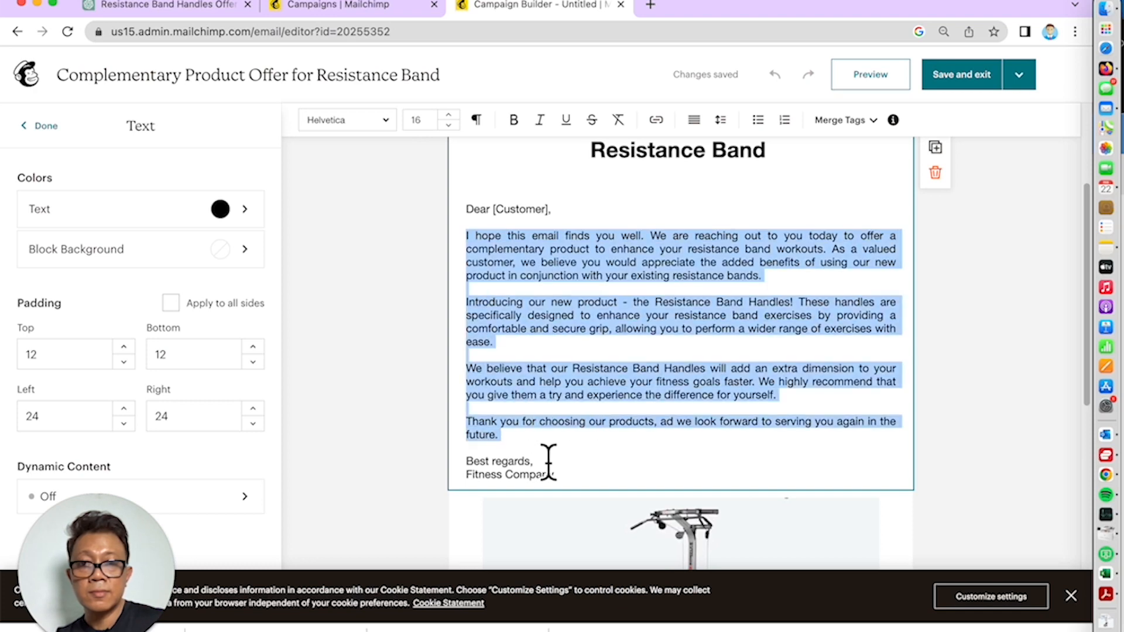
pyautogui.press('super+v')
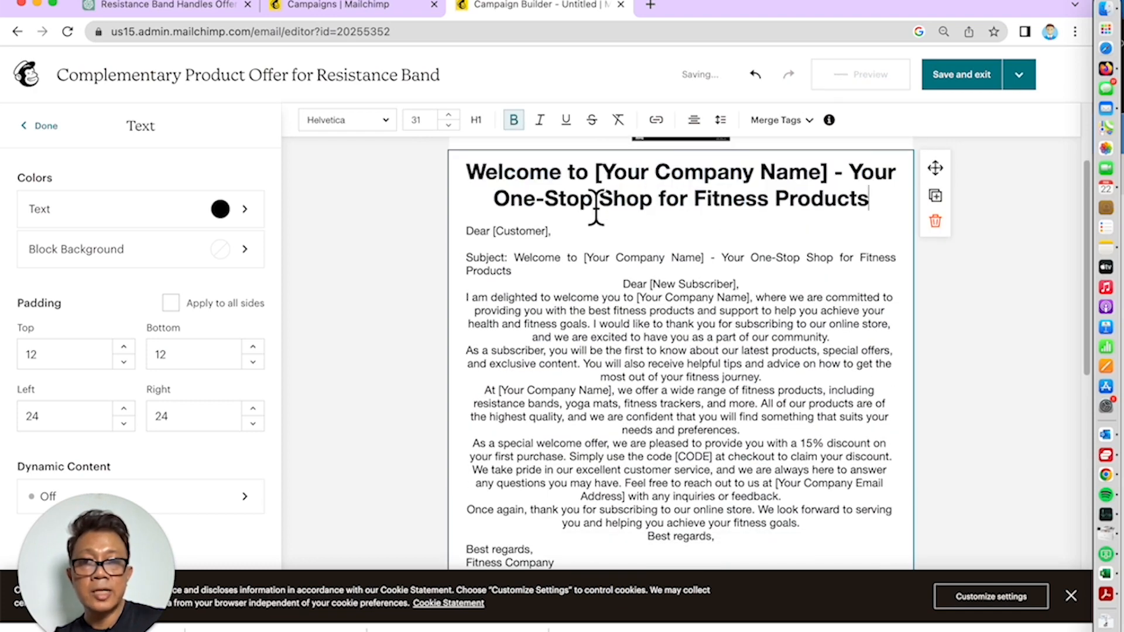
# Personalise the greeting, add blank lines between paragraphs, and delete the duplicate Best regards
pyautogui.click(555, 241)
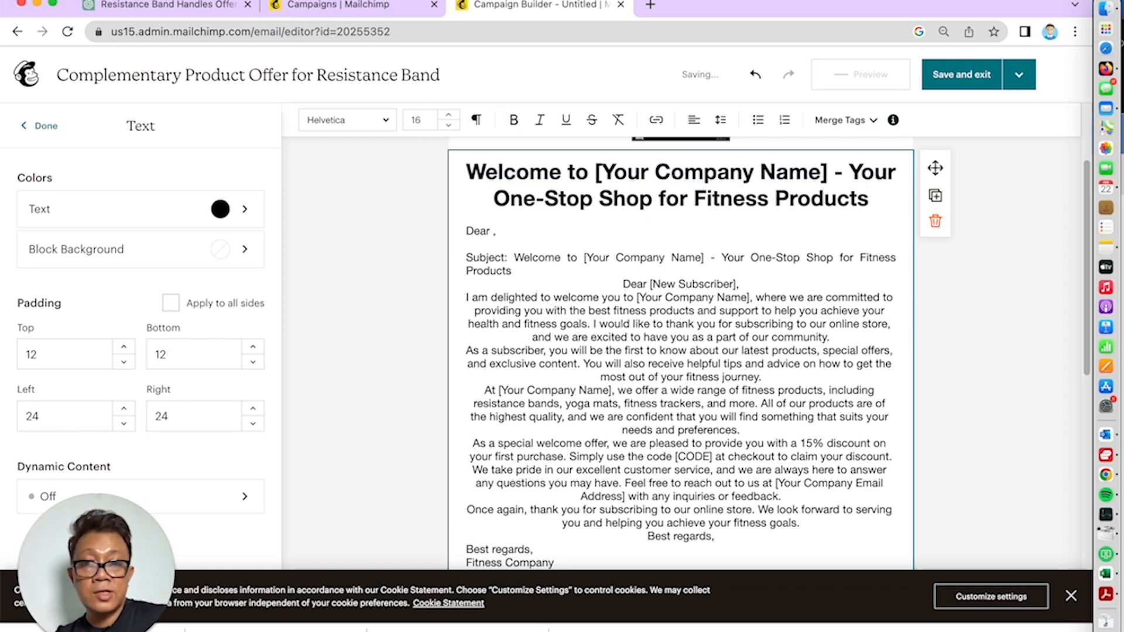
pyautogui.write('Kathy')
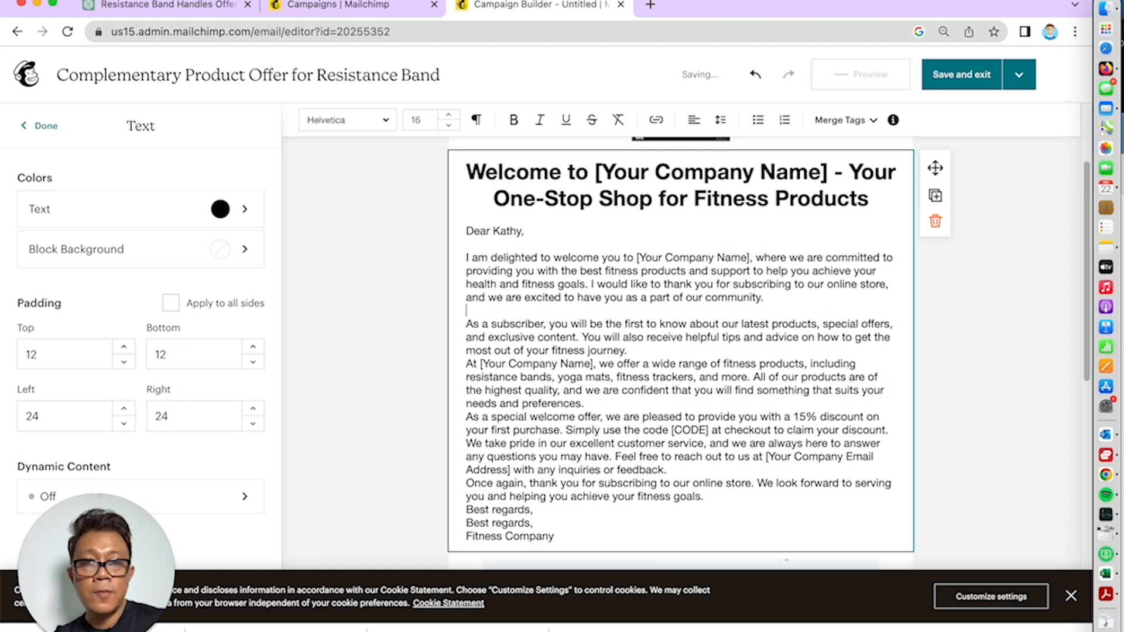
pyautogui.press('Return')
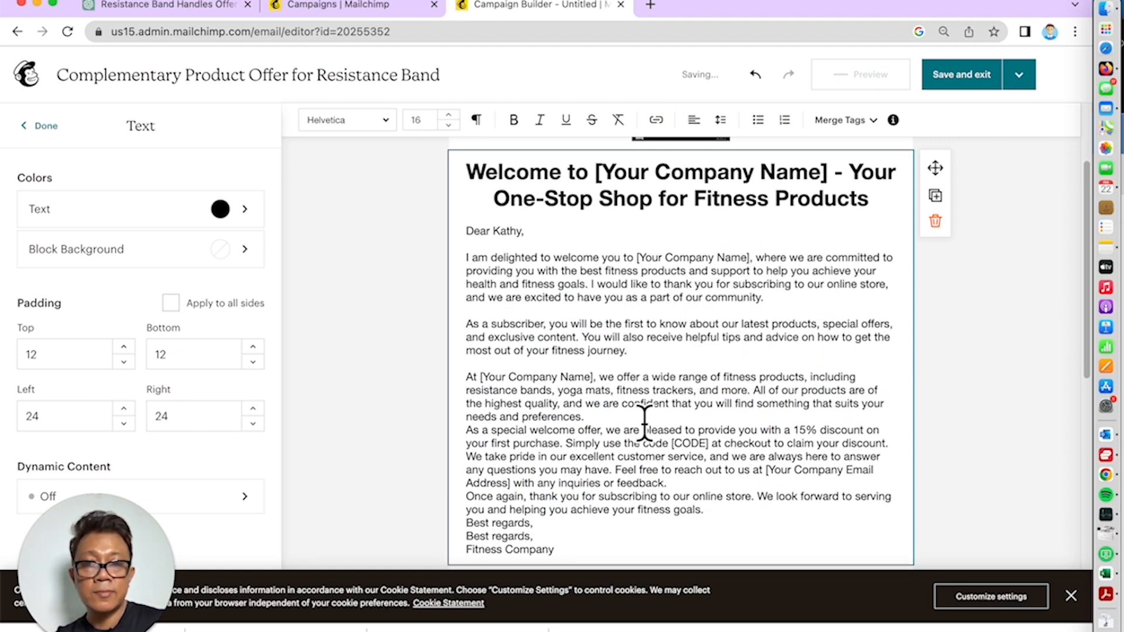
pyautogui.press('Return')
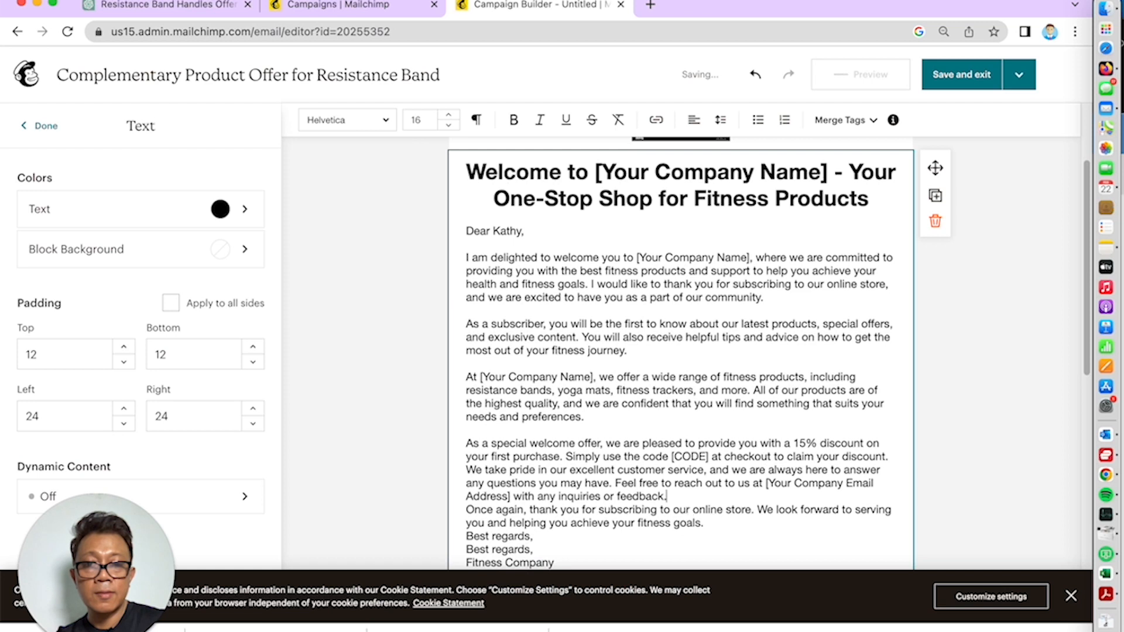
pyautogui.press('Return')
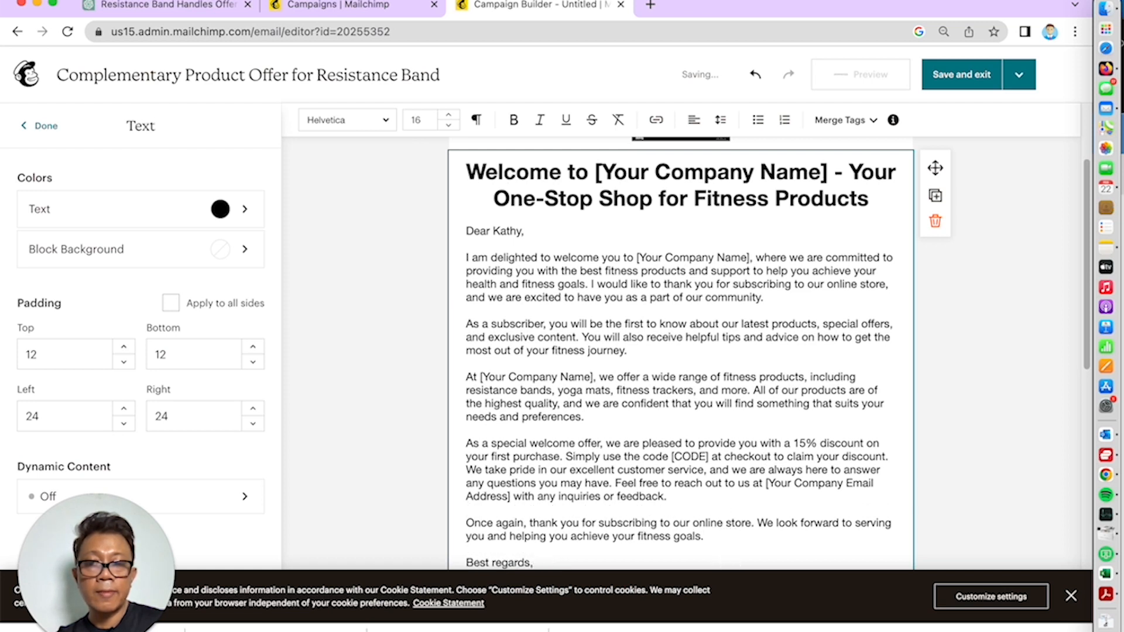
pyautogui.scroll(-2, 727, 552)
pyautogui.moveTo(535, 443); pyautogui.dragTo(464, 448)
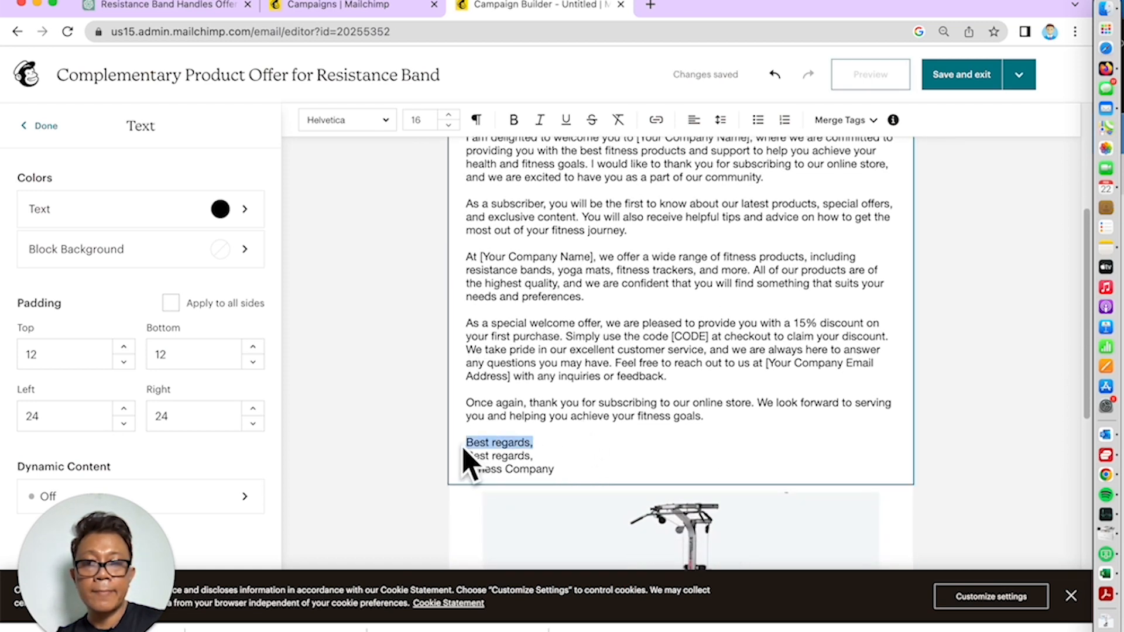
pyautogui.press('BackSpace')
pyautogui.scroll(3, 622, 246)
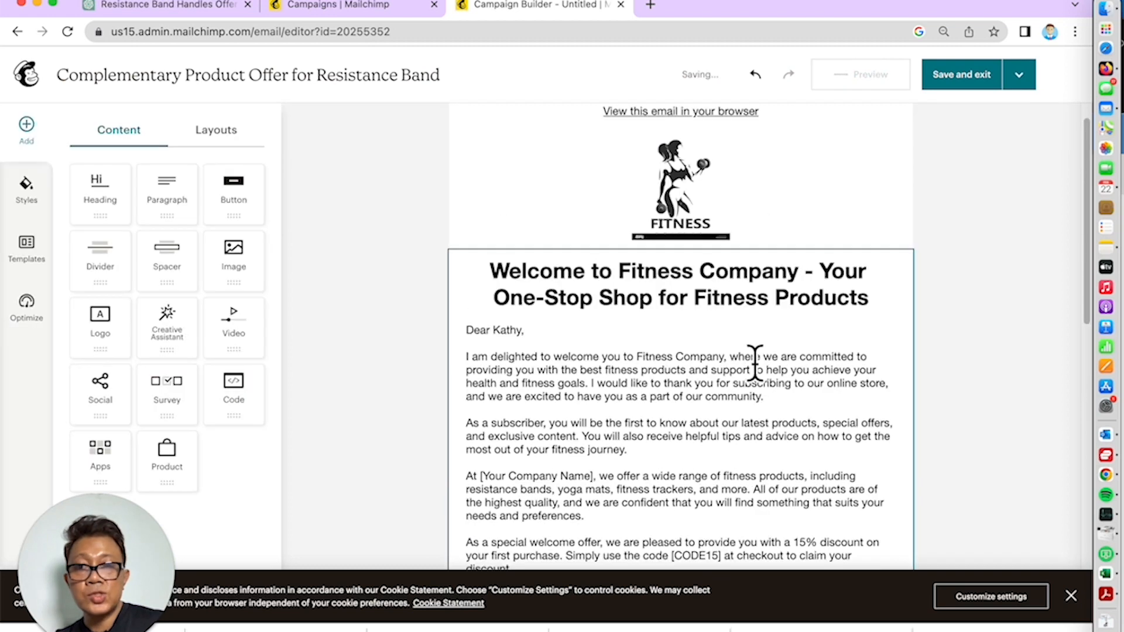
pyautogui.scroll(-3, 766, 424)
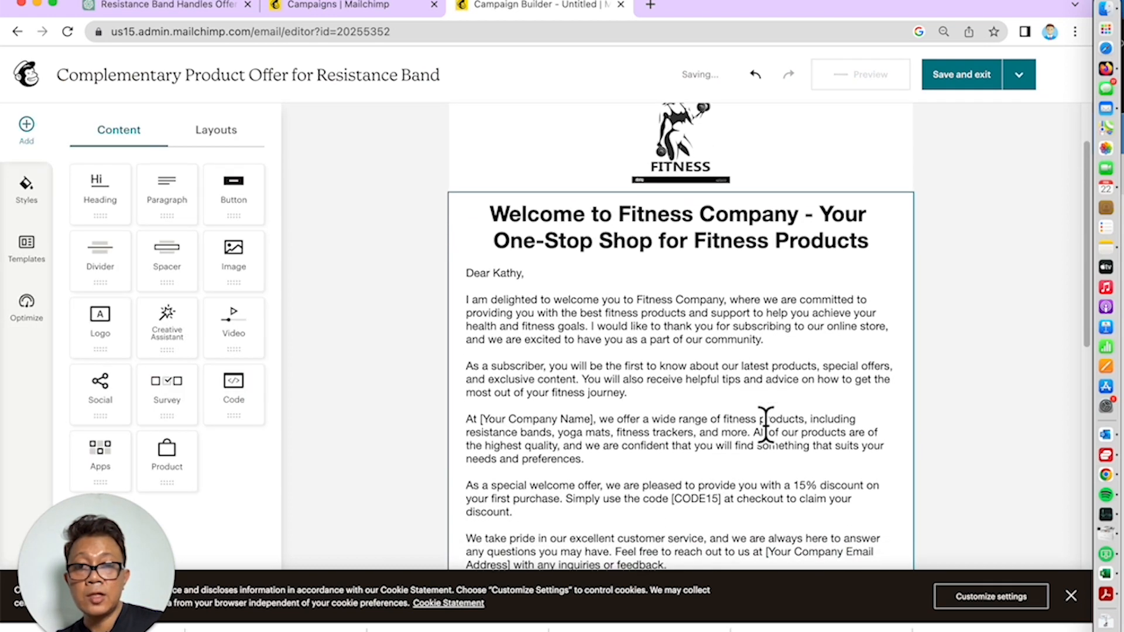
pyautogui.scroll(-2, 765, 425)
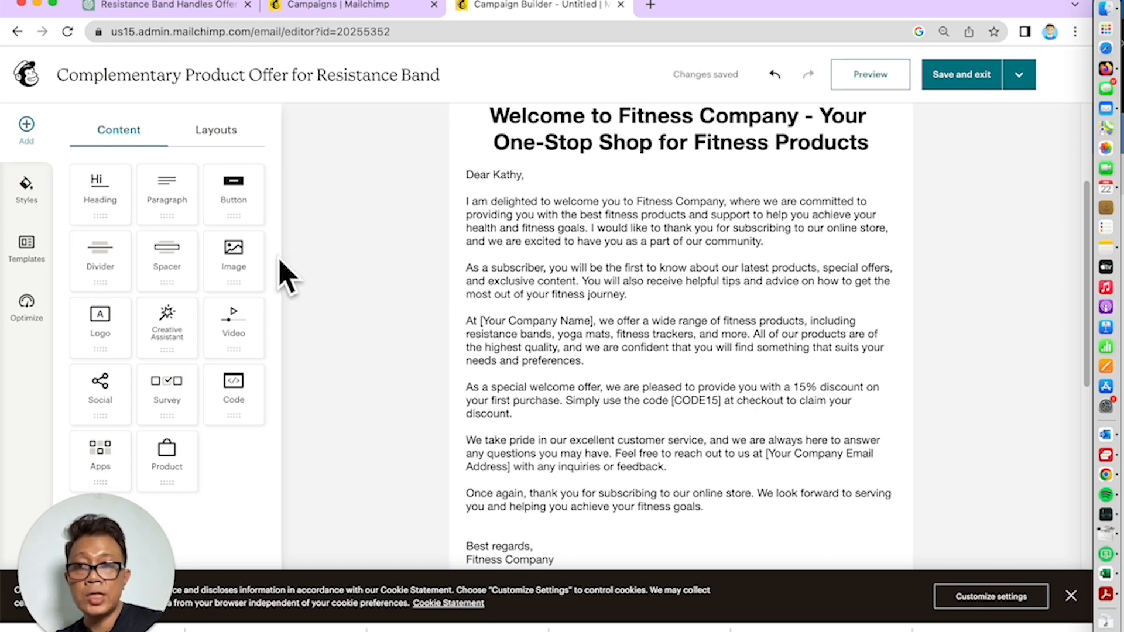
pyautogui.scroll(6, 522, 231)
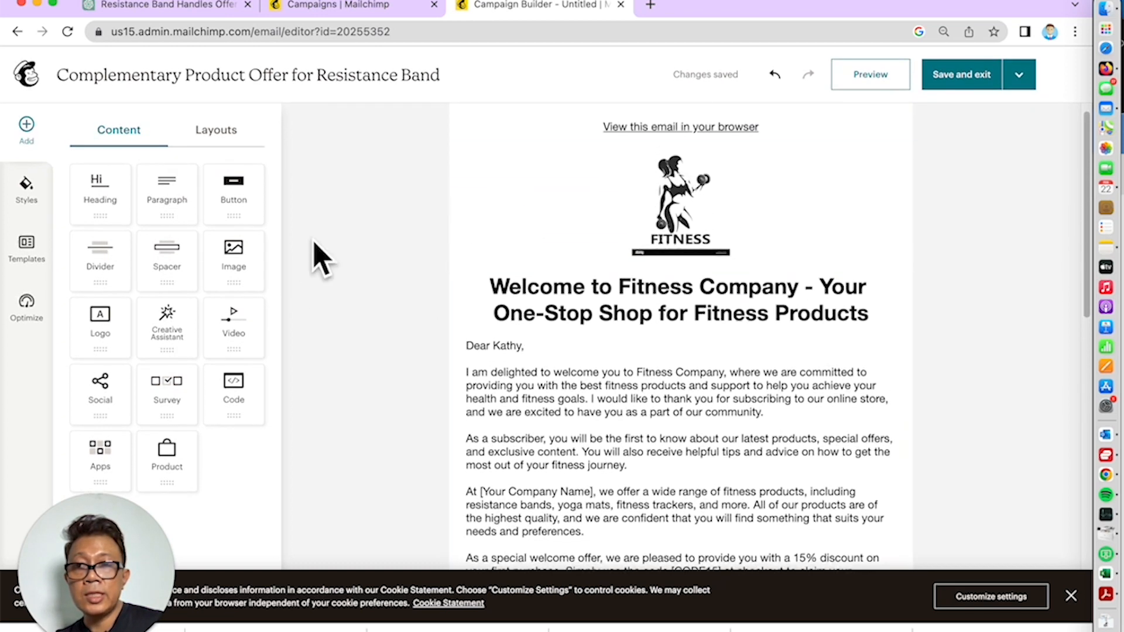
# Insert an image block between logo and heading holding the sport-fitness lifestyle photo from Documents
pyautogui.moveTo(234, 258); pyautogui.dragTo(533, 339)
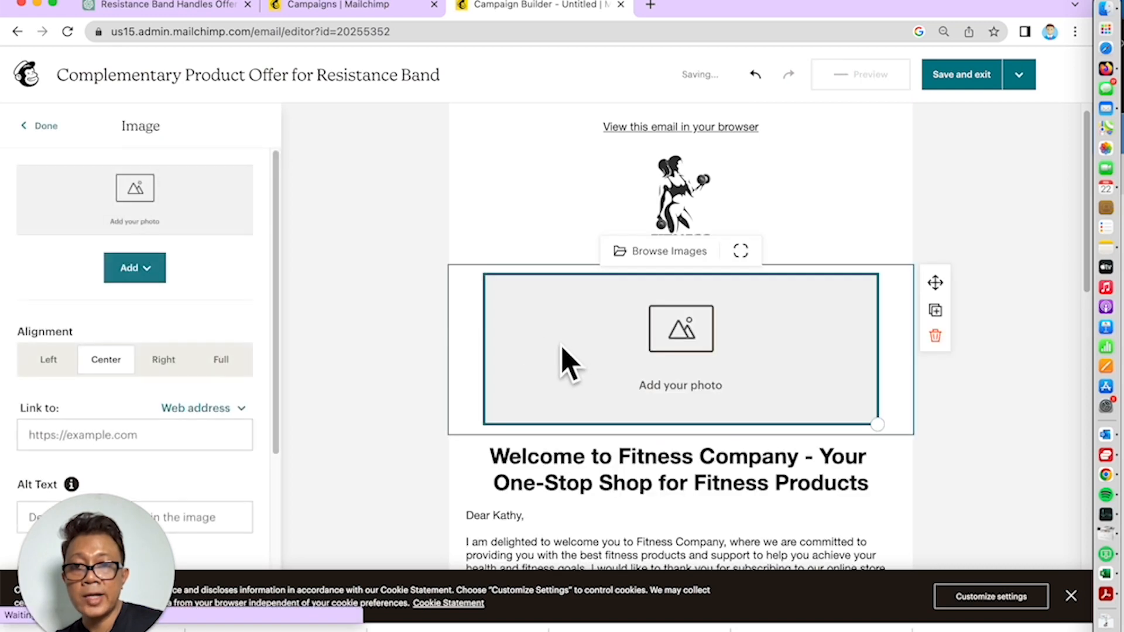
pyautogui.click(140, 271)
pyautogui.click(179, 319)
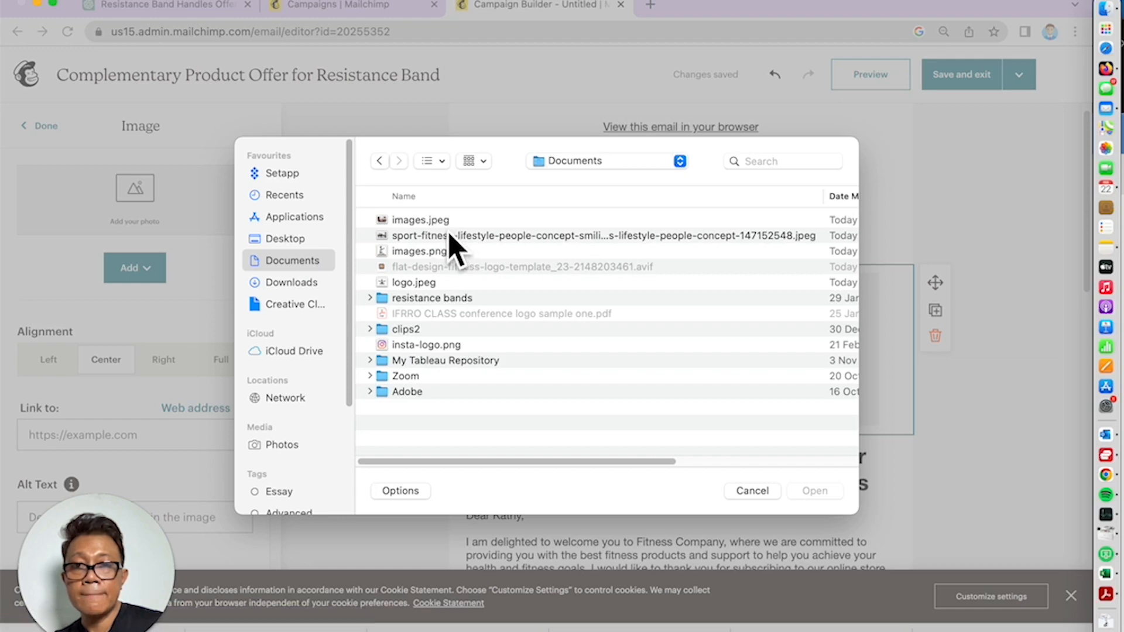
pyautogui.doubleClick(452, 237)
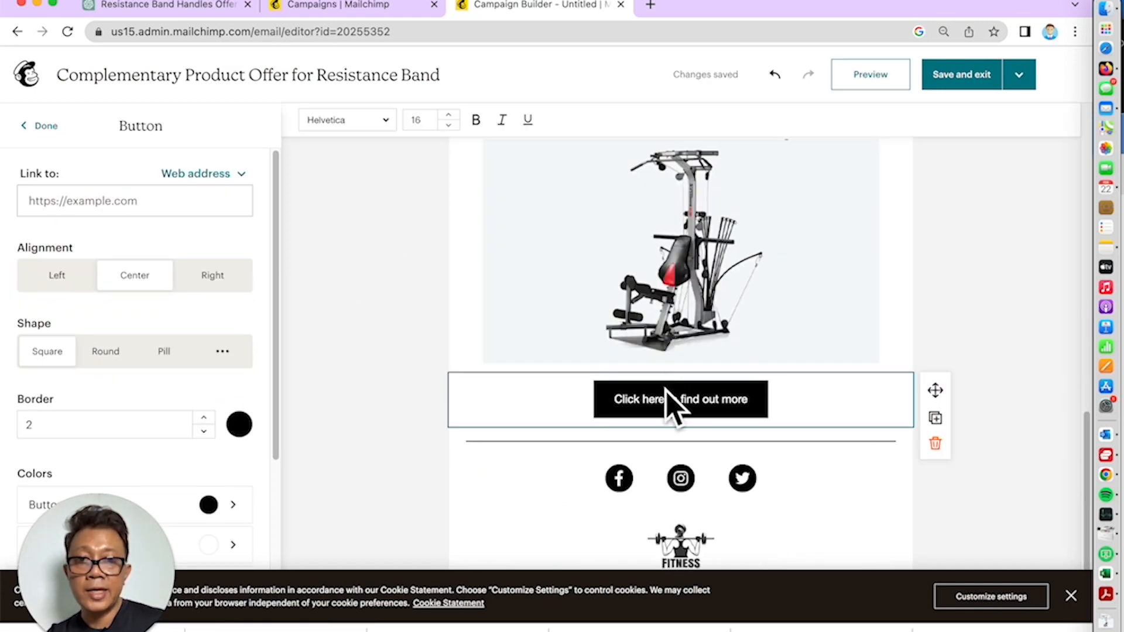
# Change the button label from 'Click here to find out more' to 'Click here to buy our product'
pyautogui.tripleClick(666, 390)
pyautogui.tripleClick(658, 417)
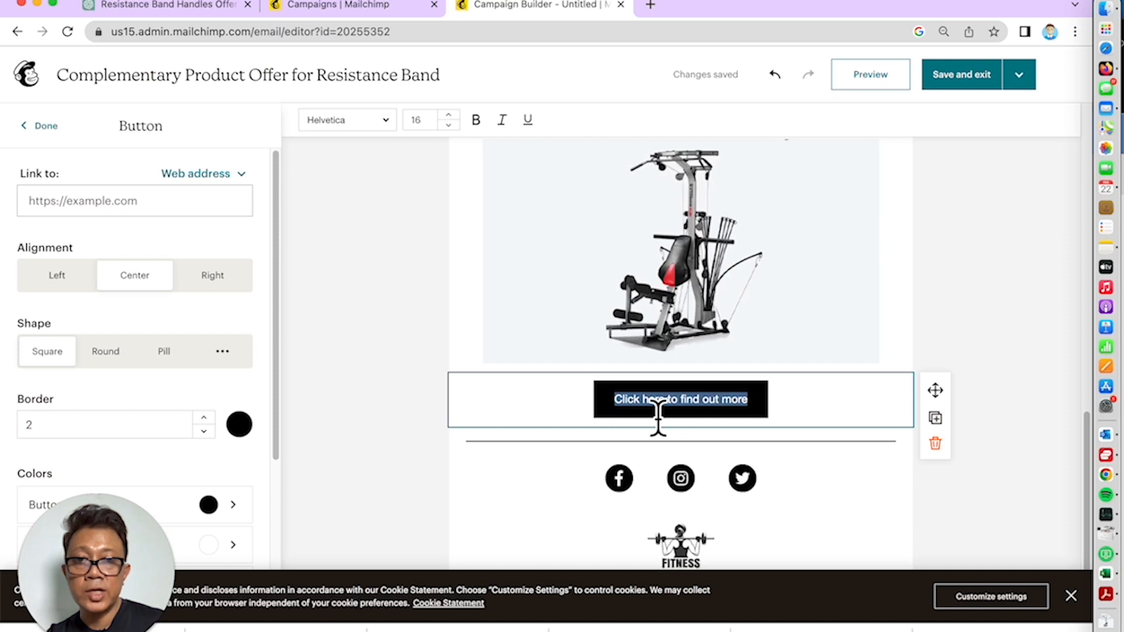
pyautogui.press('BackSpace')
pyautogui.write('Click here to')
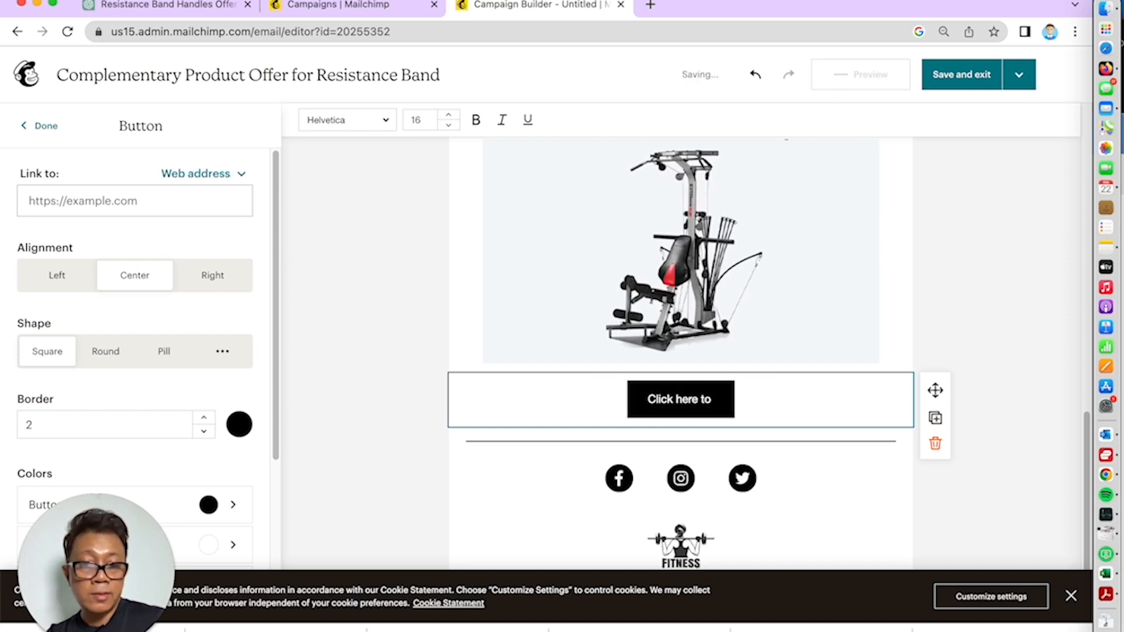
pyautogui.write(' buy')
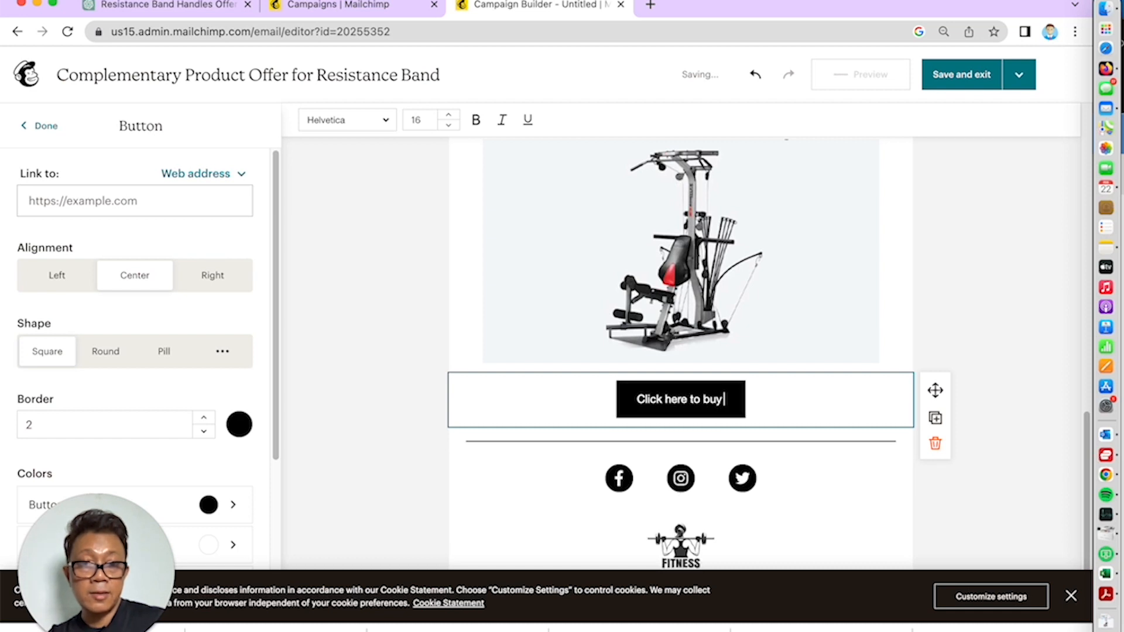
pyautogui.write(' our')
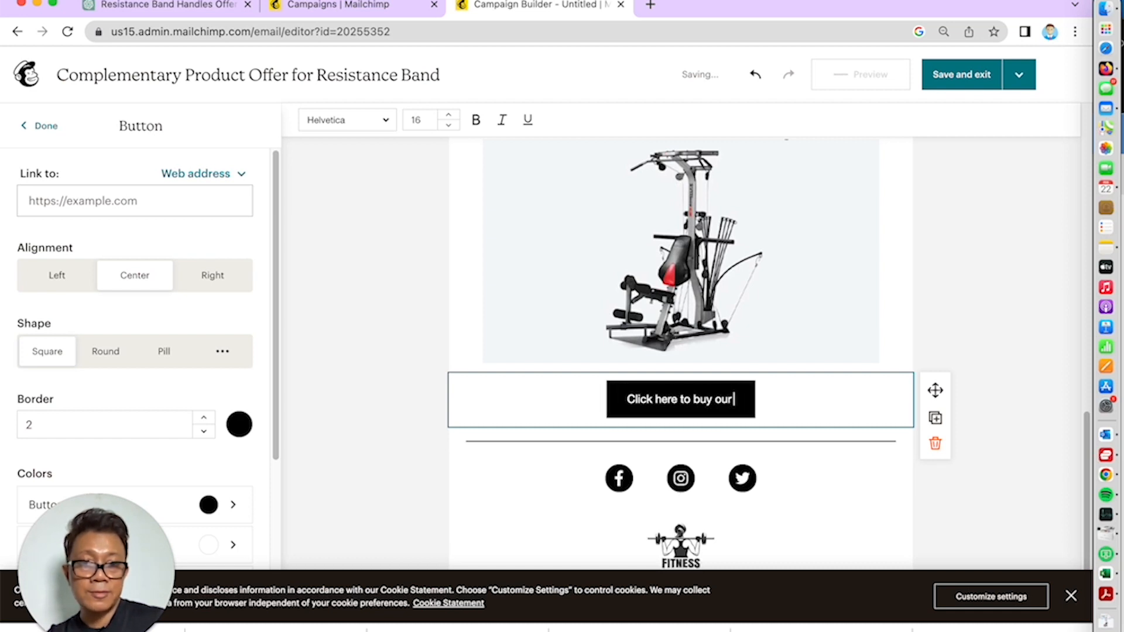
pyautogui.write(' produ t')
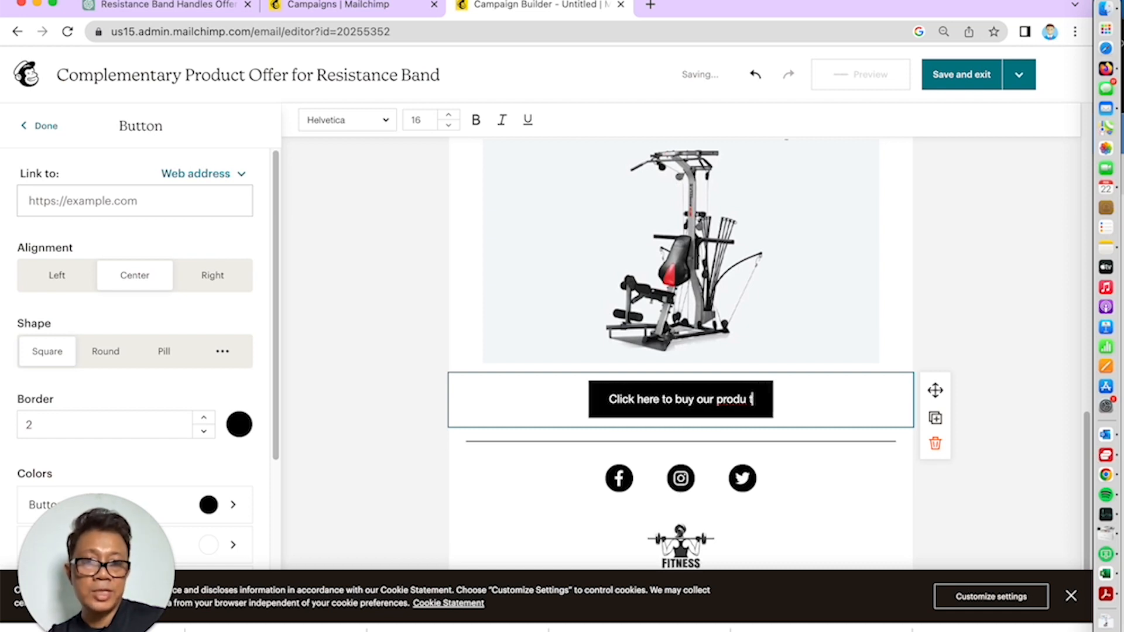
pyautogui.write('c')
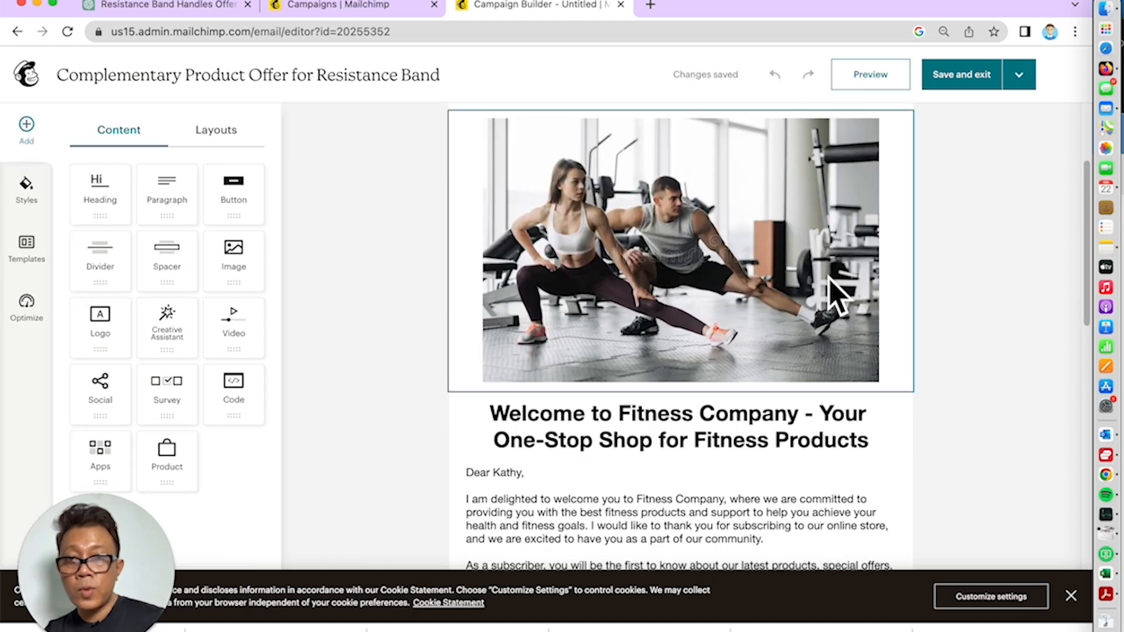
pyautogui.scroll(-3, 831, 286)
pyautogui.scroll(-5, 828, 281)
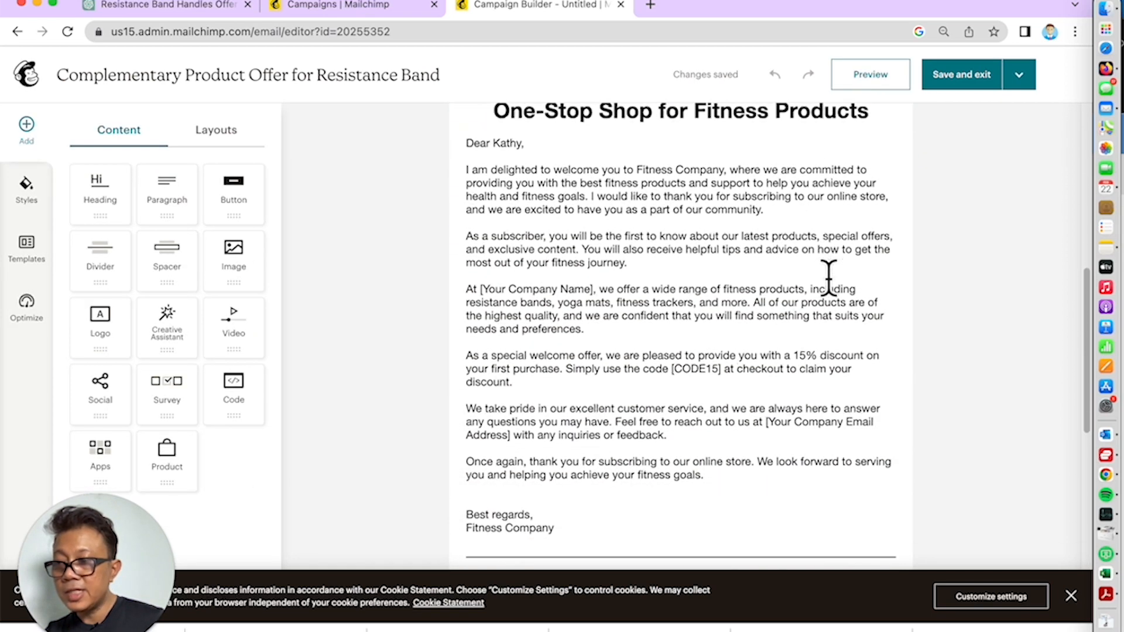
pyautogui.click(872, 76)
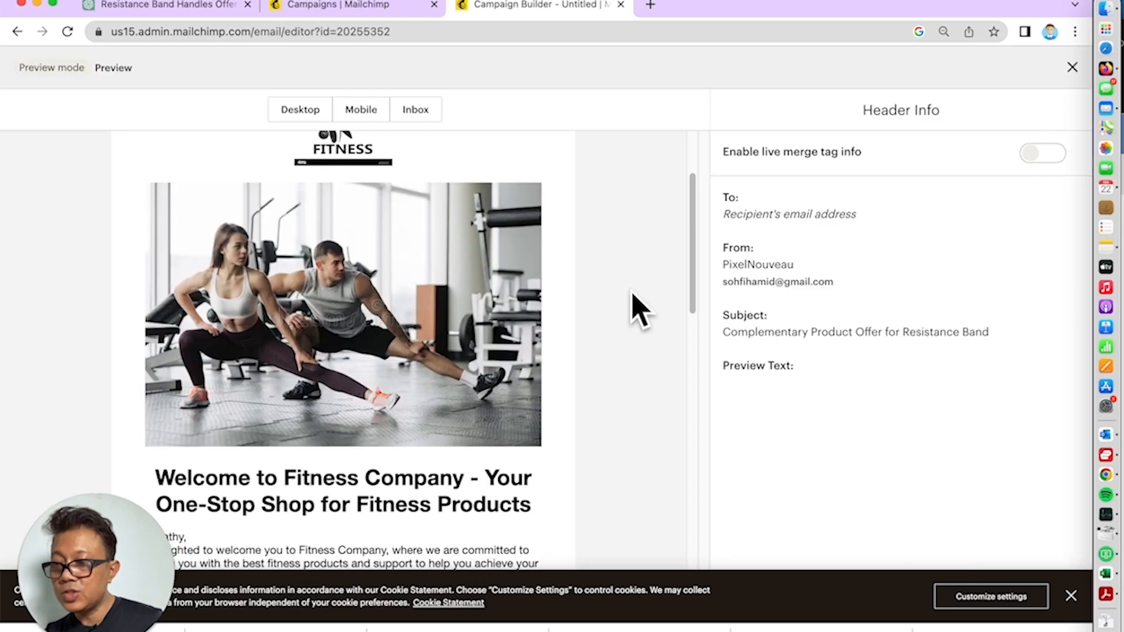
pyautogui.scroll(-2, 635, 309)
pyautogui.scroll(3, 635, 309)
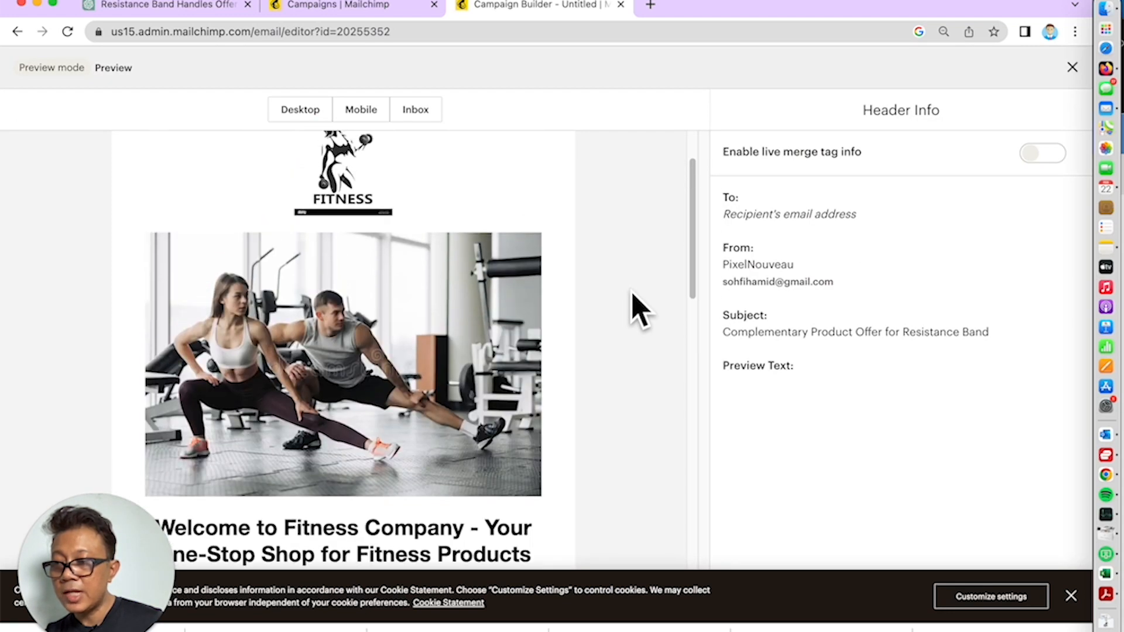
pyautogui.scroll(-2, 635, 309)
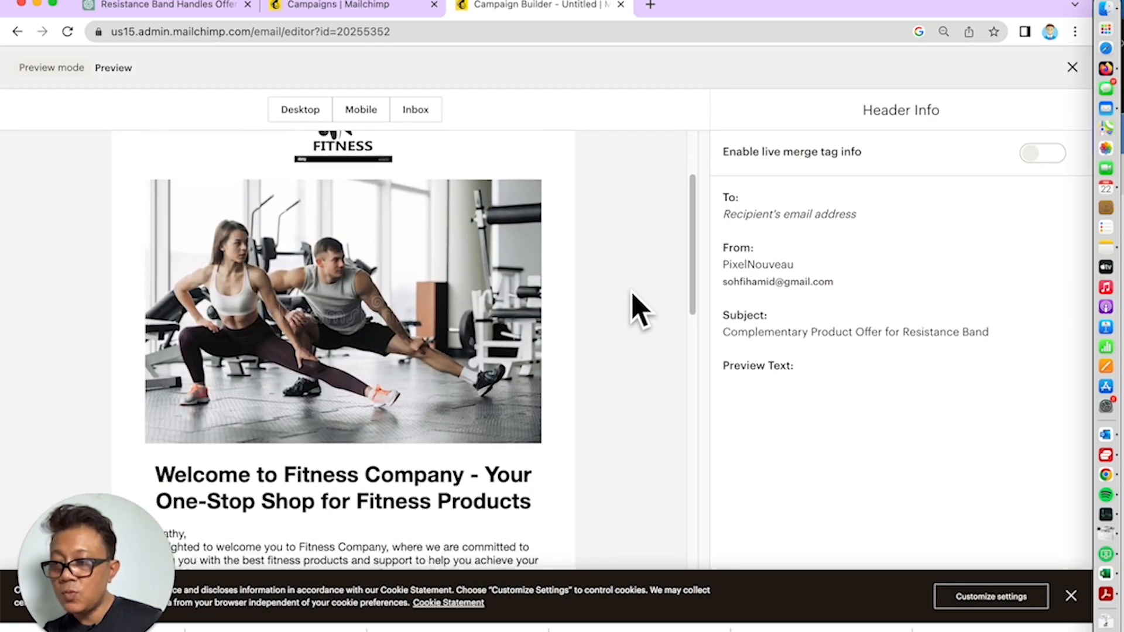
pyautogui.scroll(-3, 638, 308)
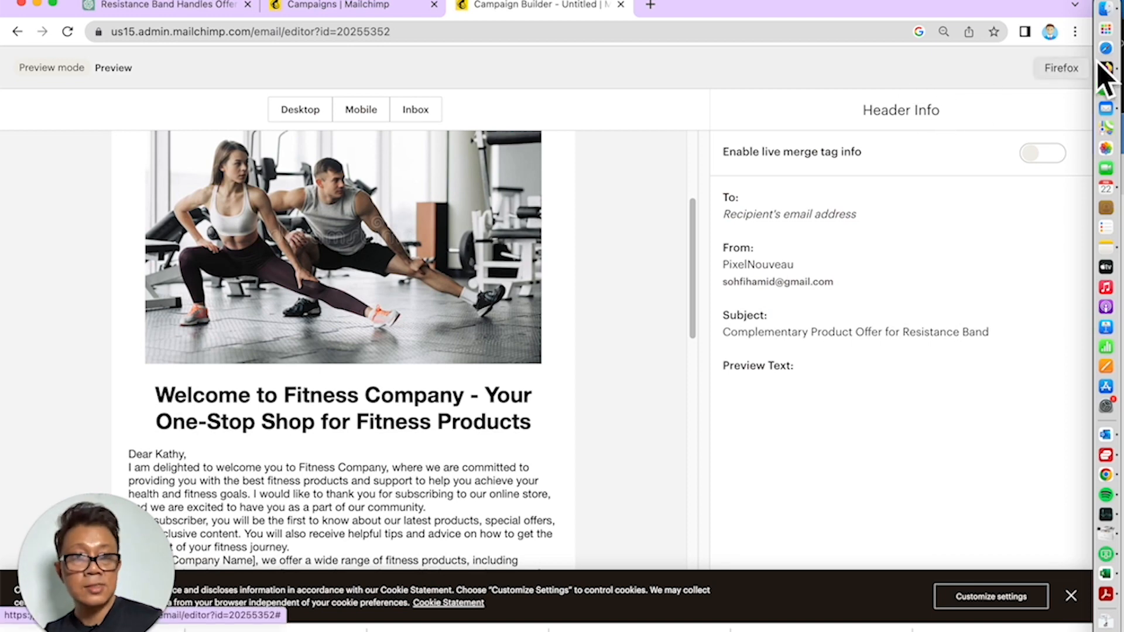
pyautogui.click(1073, 68)
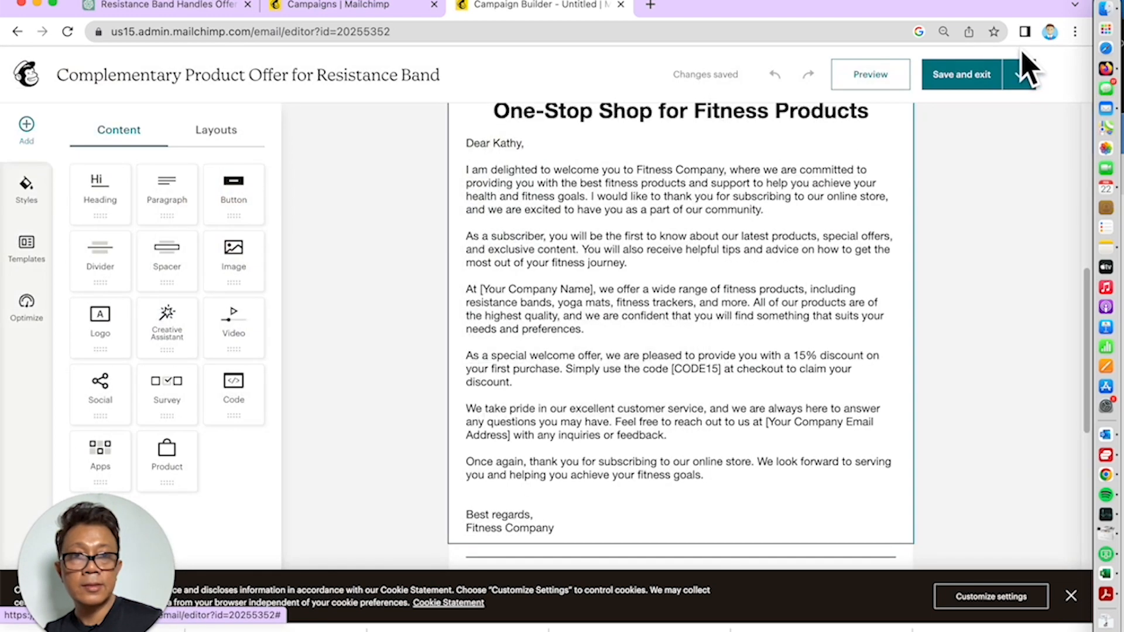
# Save and exit the email design, then open the campaign subject line for editing
pyautogui.click(983, 79)
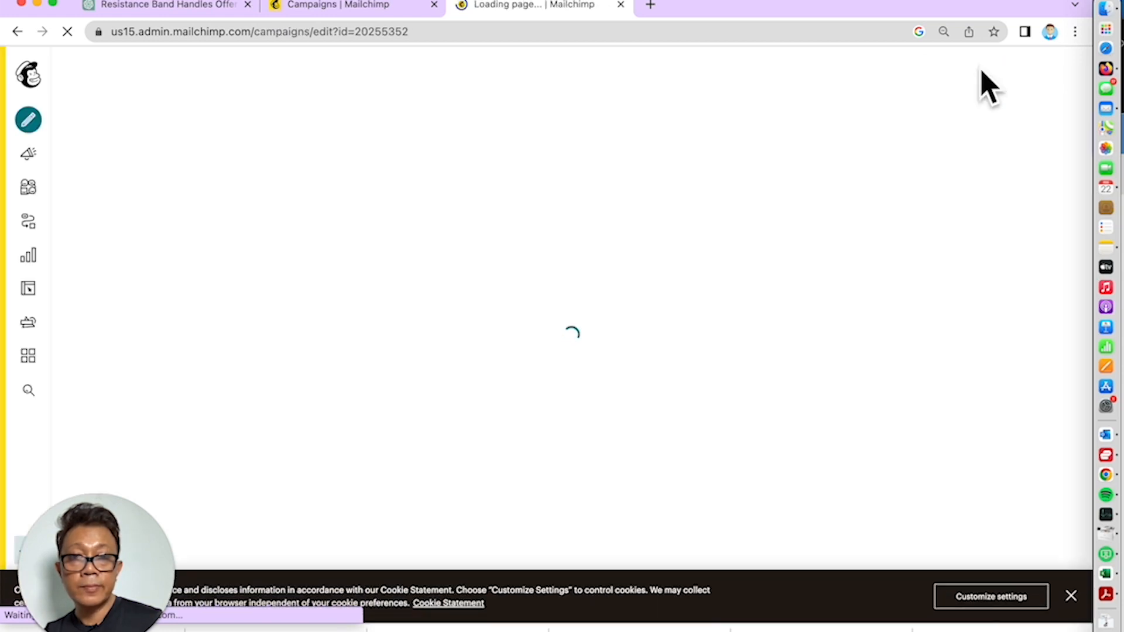
pyautogui.scroll(-2, 983, 301)
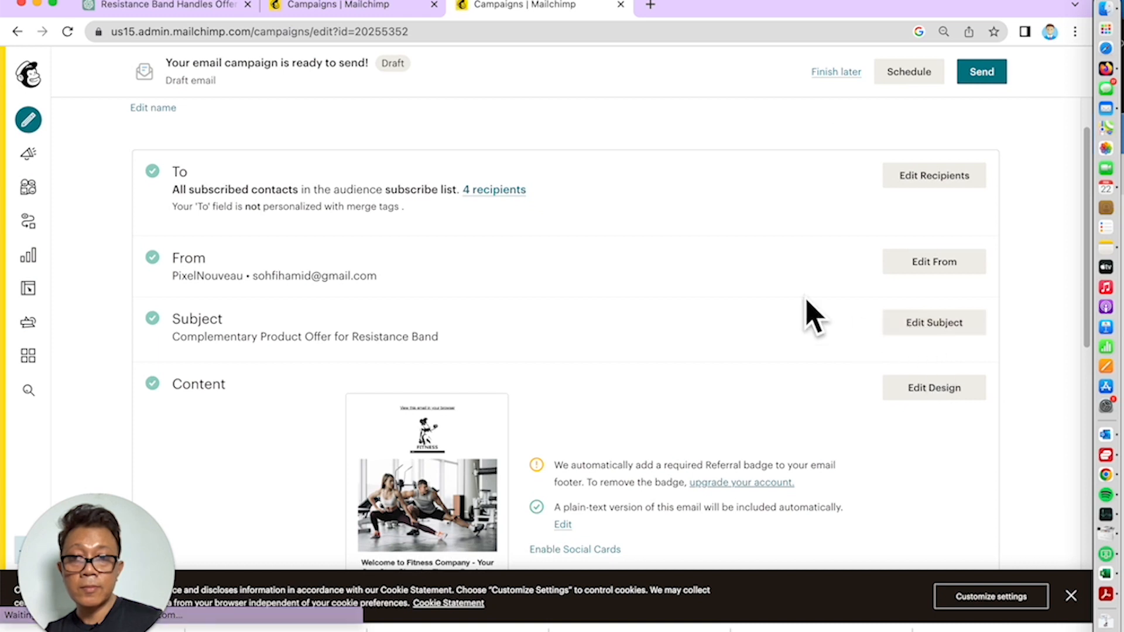
pyautogui.click(933, 326)
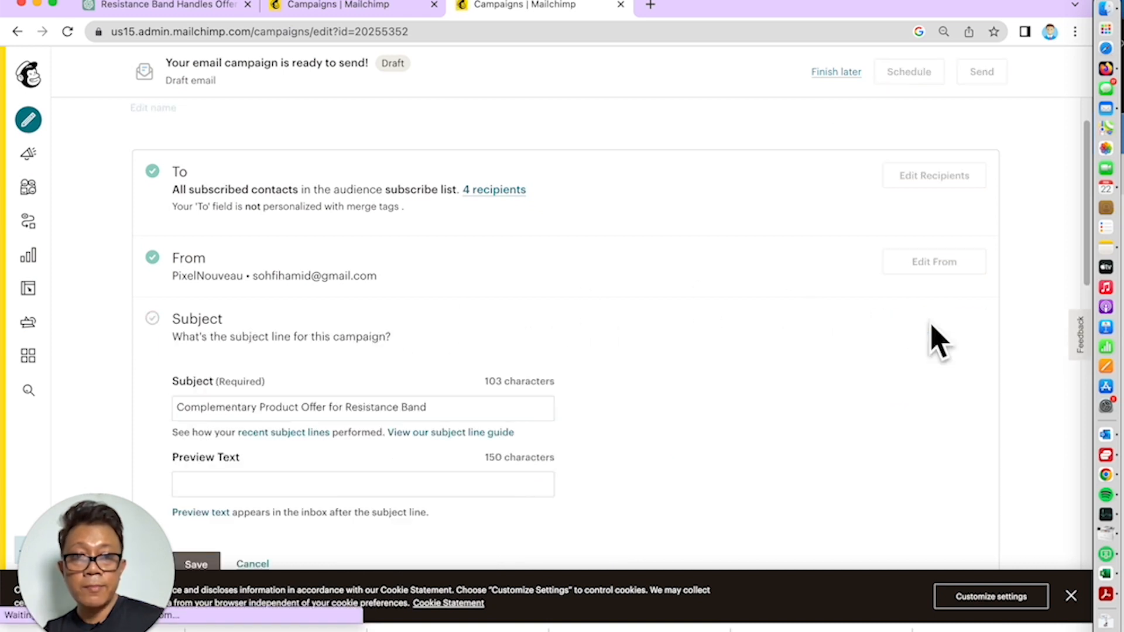
# Change the campaign subject to 'Surprise Offer and Discount Code' and save it
pyautogui.click(343, 415)
pyautogui.tripleClick(344, 414)
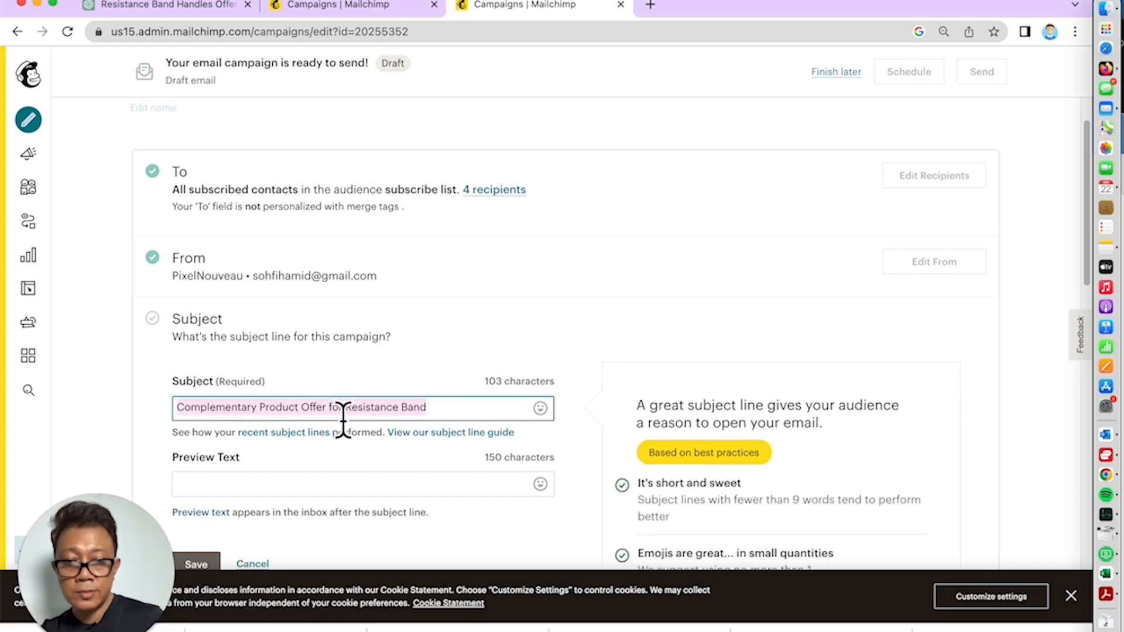
pyautogui.write('Surprise Offer and Discount Code')
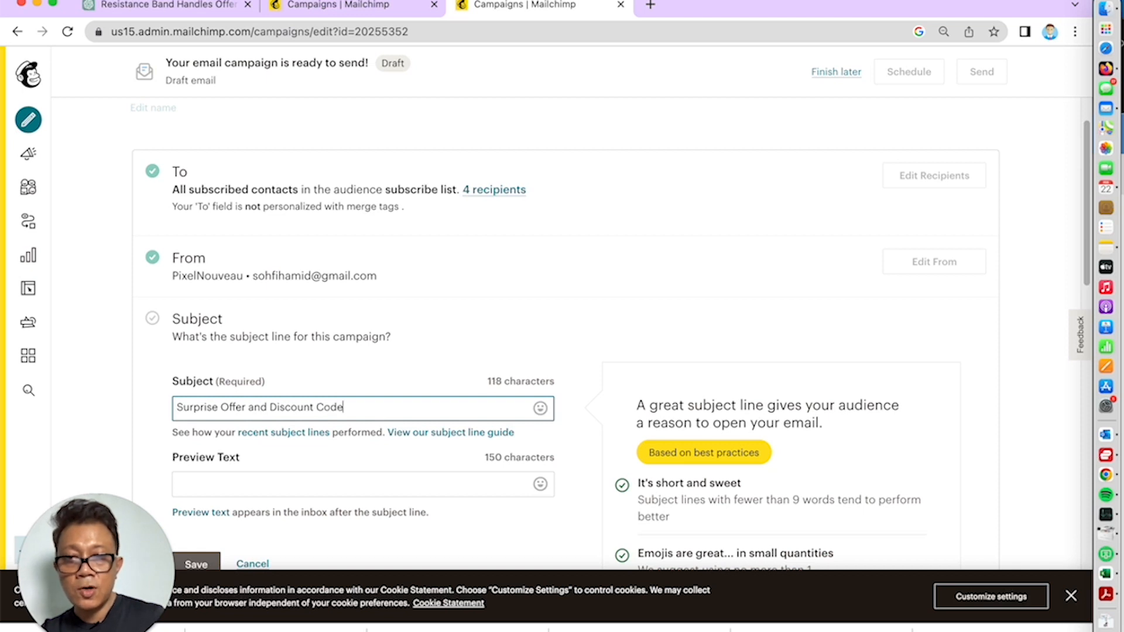
pyautogui.scroll(-3, 356, 465)
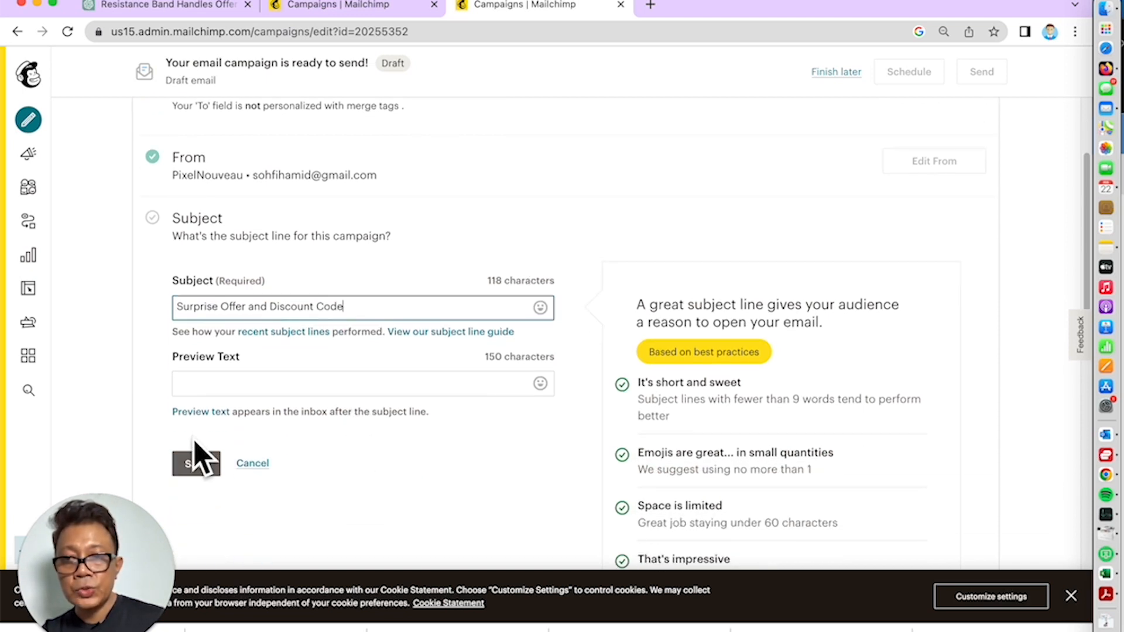
pyautogui.click(193, 465)
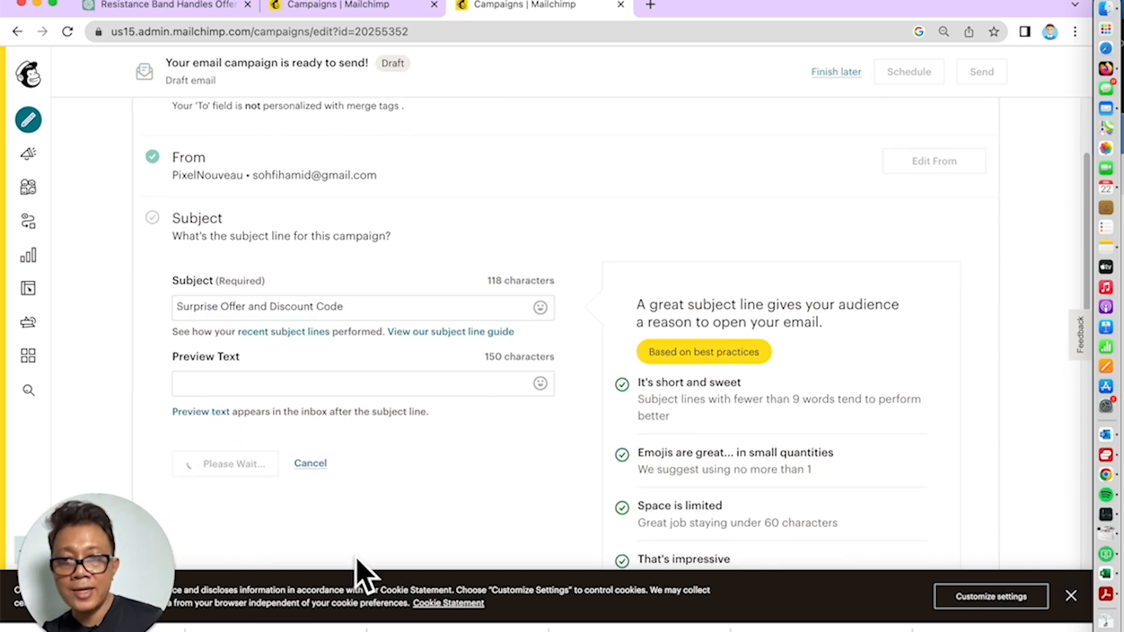
pyautogui.scroll(3, 422, 472)
pyautogui.click(168, 170)
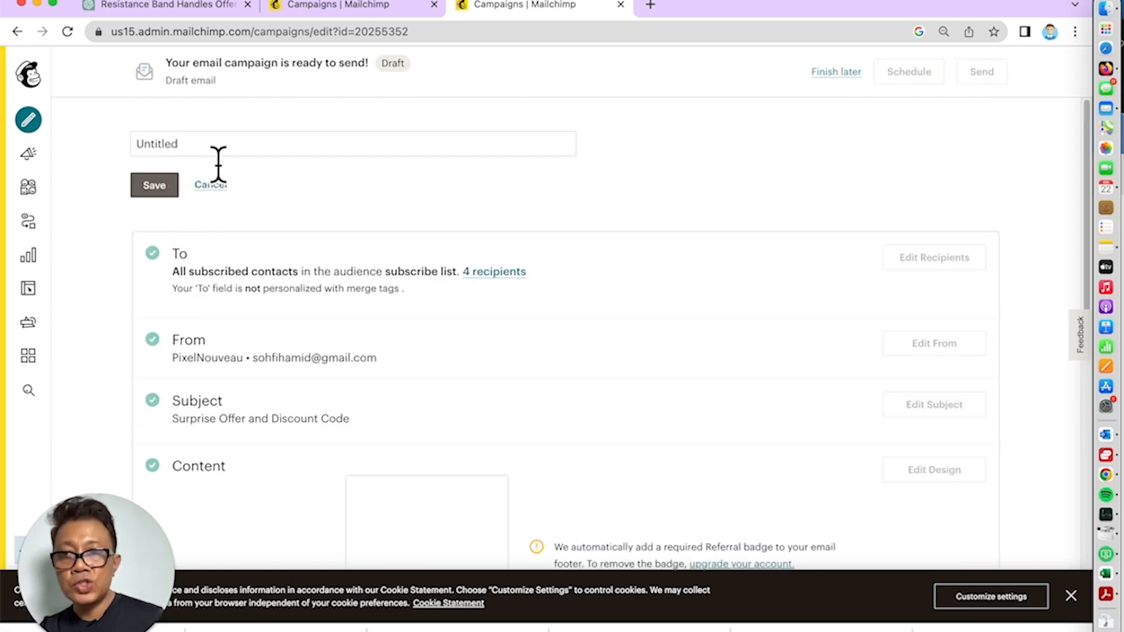
# Rename the campaign from Untitled to 'Subscriber One Feb 2023'
pyautogui.press('BackSpace')
pyautogui.press('BackSpace')
pyautogui.press('BackSpace')
pyautogui.press('BackSpace')
pyautogui.press('BackSpace')
pyautogui.press('BackSpace')
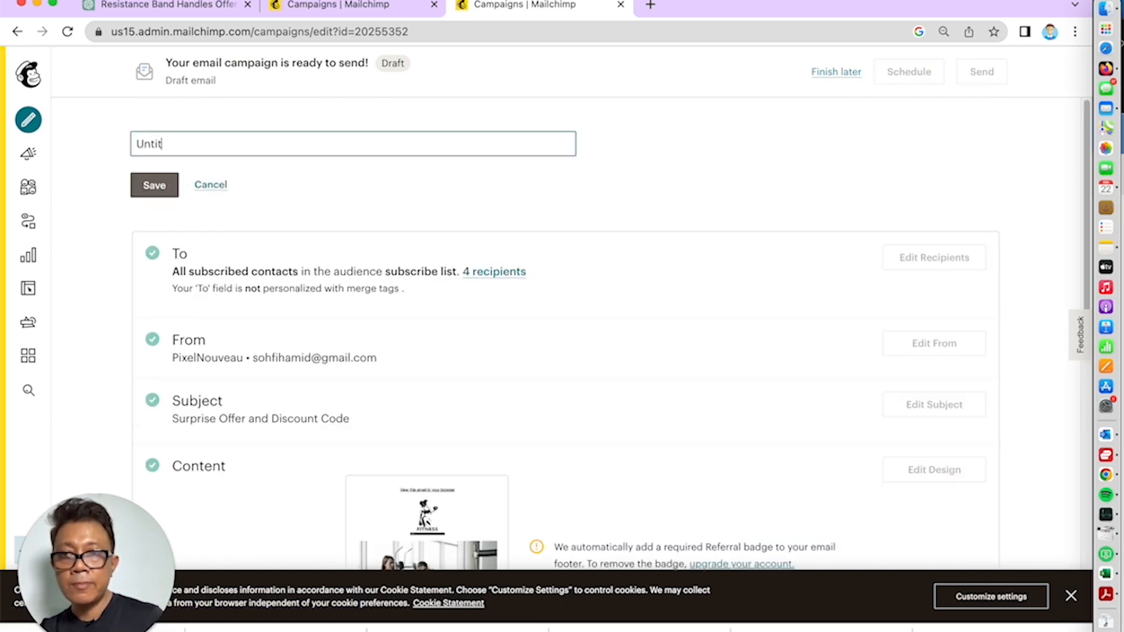
pyautogui.press('BackSpace')
pyautogui.press('BackSpace')
pyautogui.write('Su')
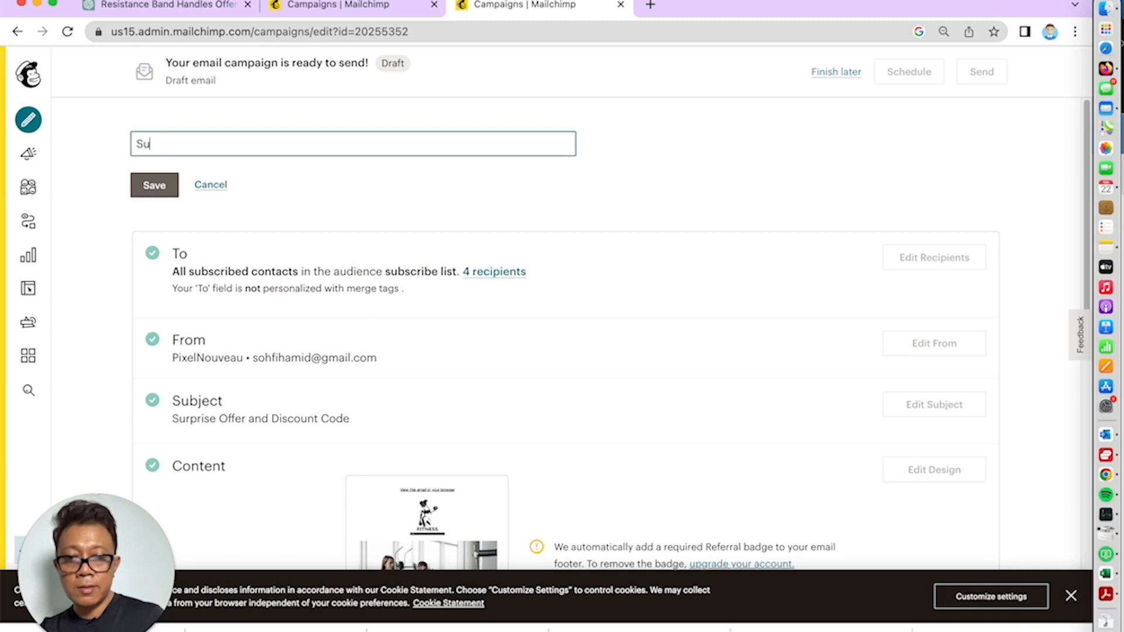
pyautogui.write('bscriber ')
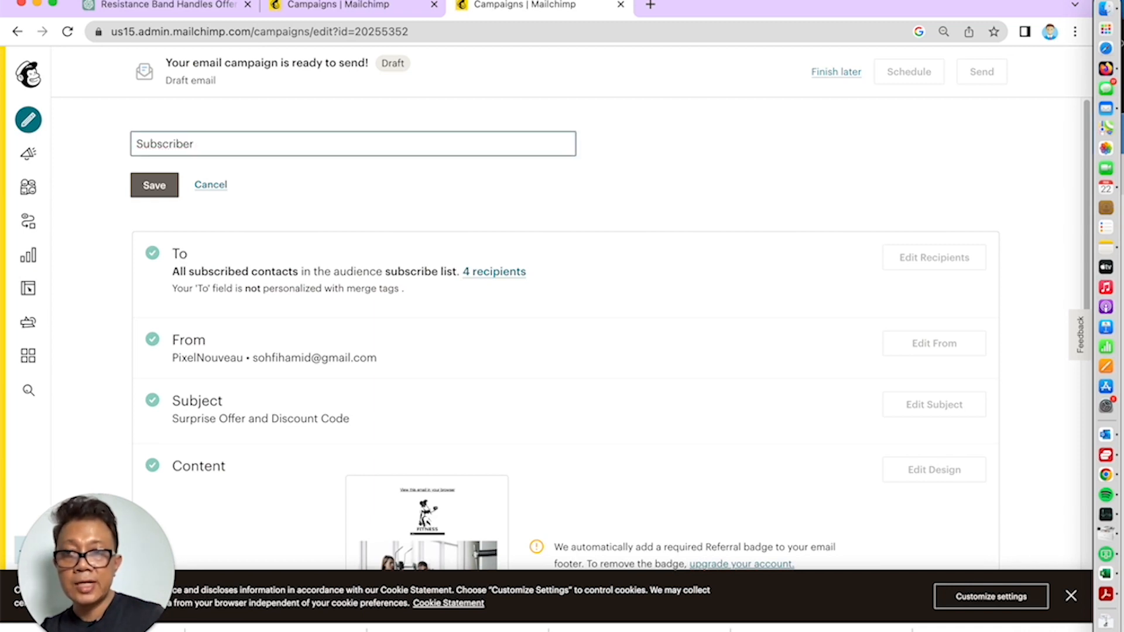
pyautogui.write('One Feb 2023')
pyautogui.press('Return')
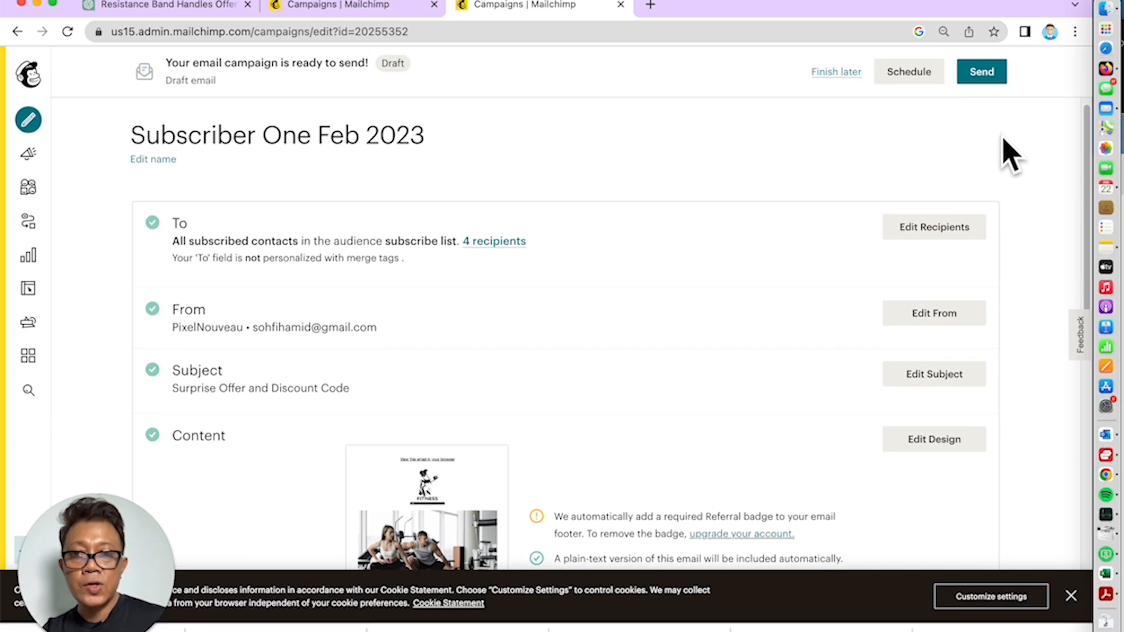
pyautogui.scroll(-2, 998, 306)
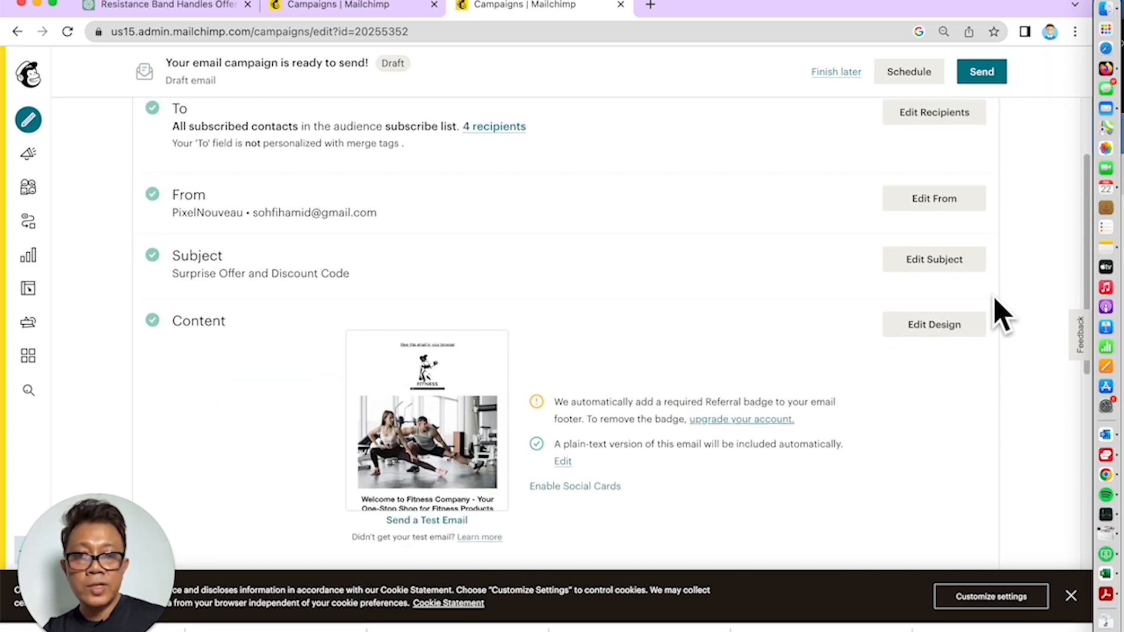
pyautogui.scroll(2, 999, 307)
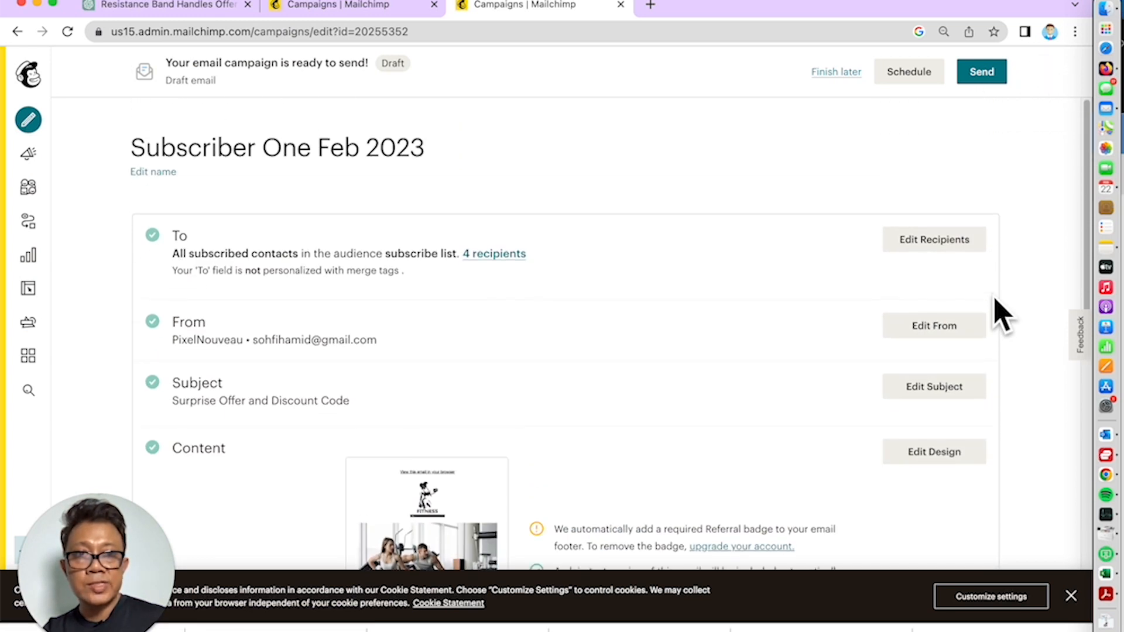
# Send the 'Subscriber One Feb 2023' campaign now to all 4 subscribers of the subscribe list
pyautogui.click(984, 80)
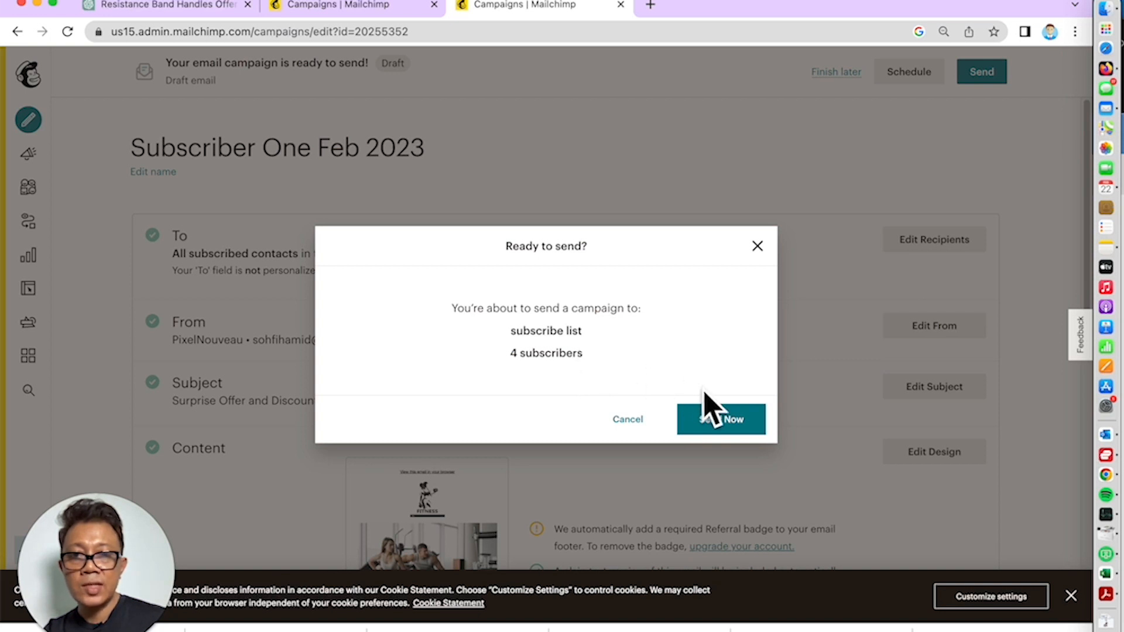
pyautogui.click(707, 433)
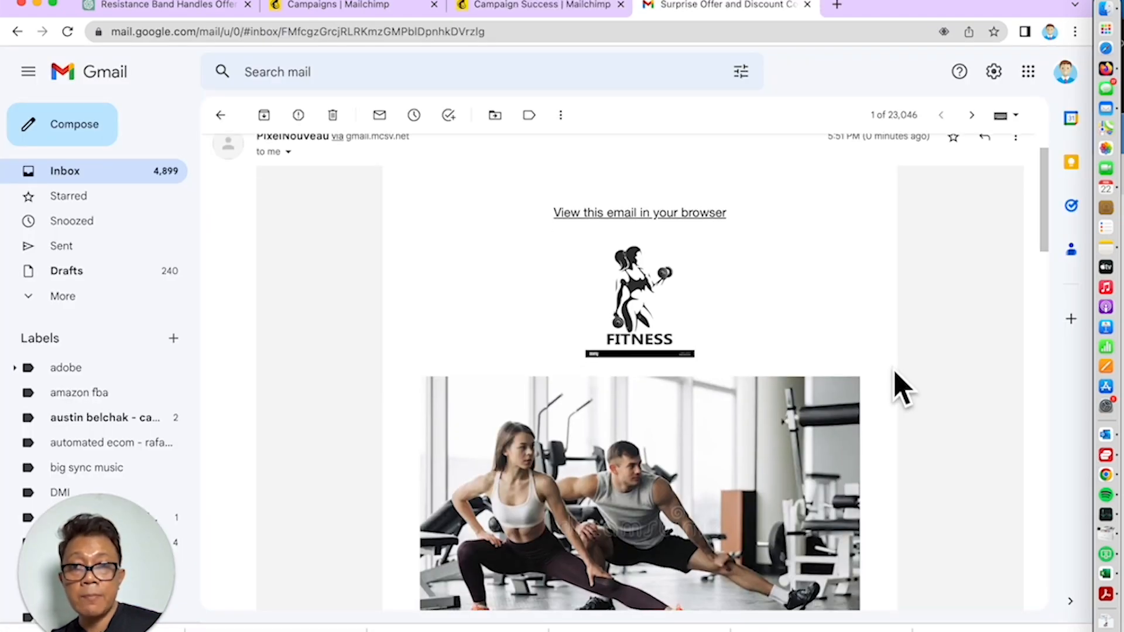
pyautogui.scroll(2, 902, 389)
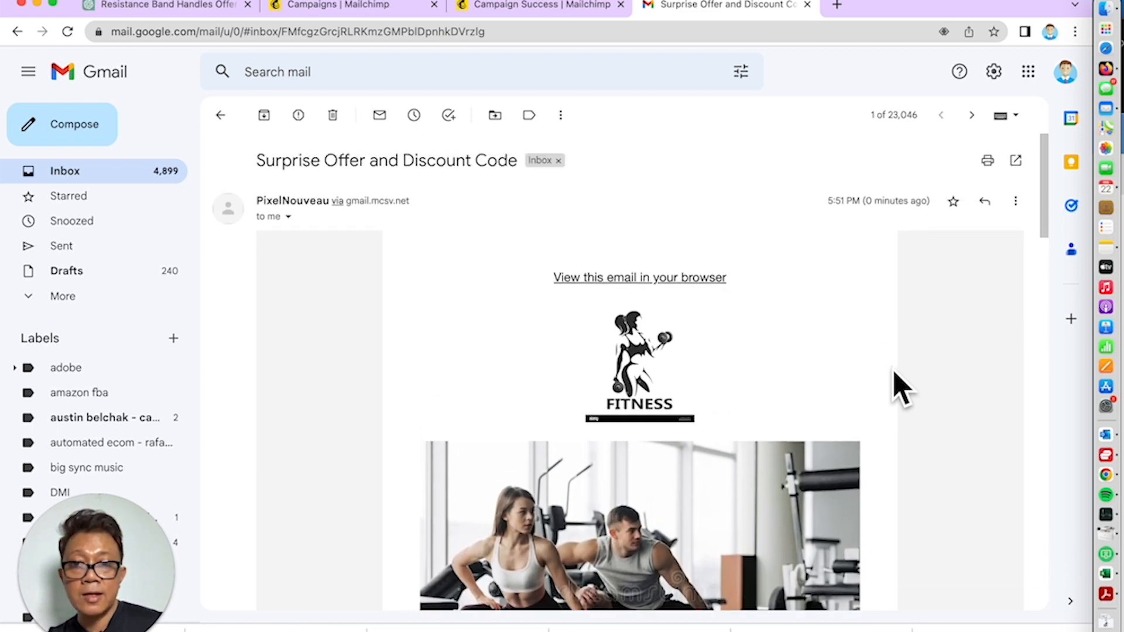
pyautogui.scroll(-5, 902, 390)
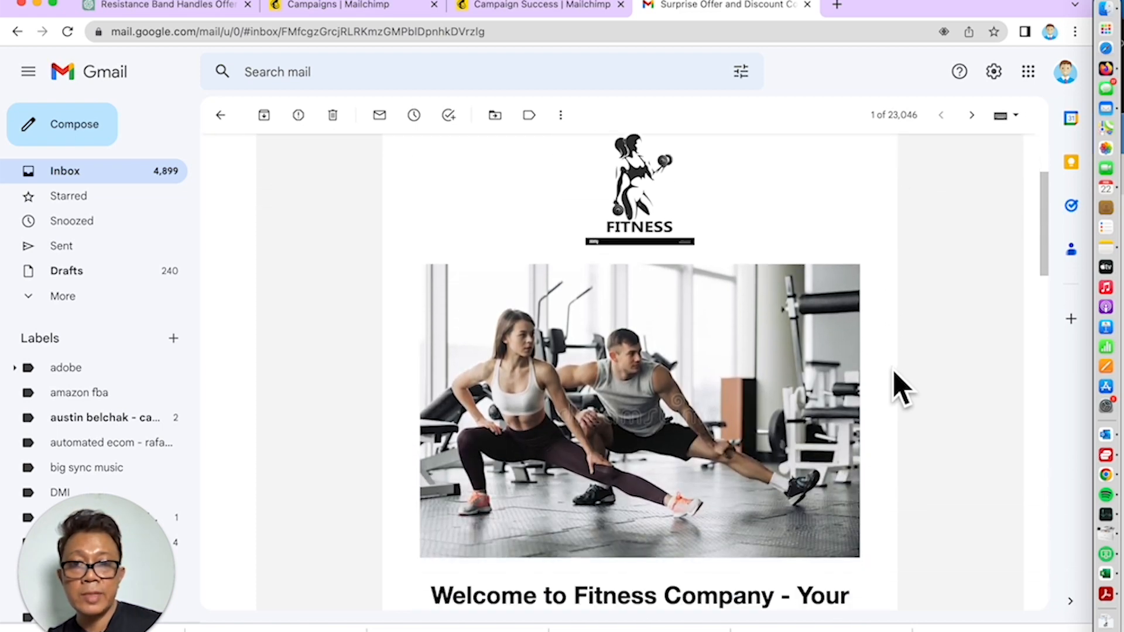
pyautogui.scroll(-2, 901, 390)
pyautogui.scroll(-10, 901, 389)
pyautogui.scroll(15, 902, 390)
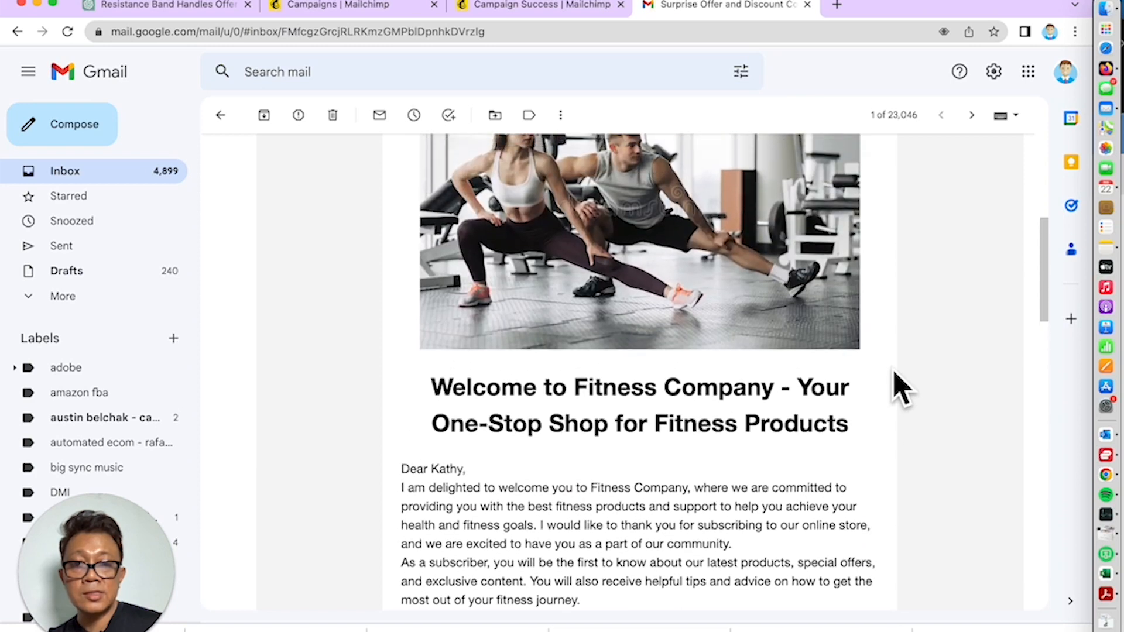